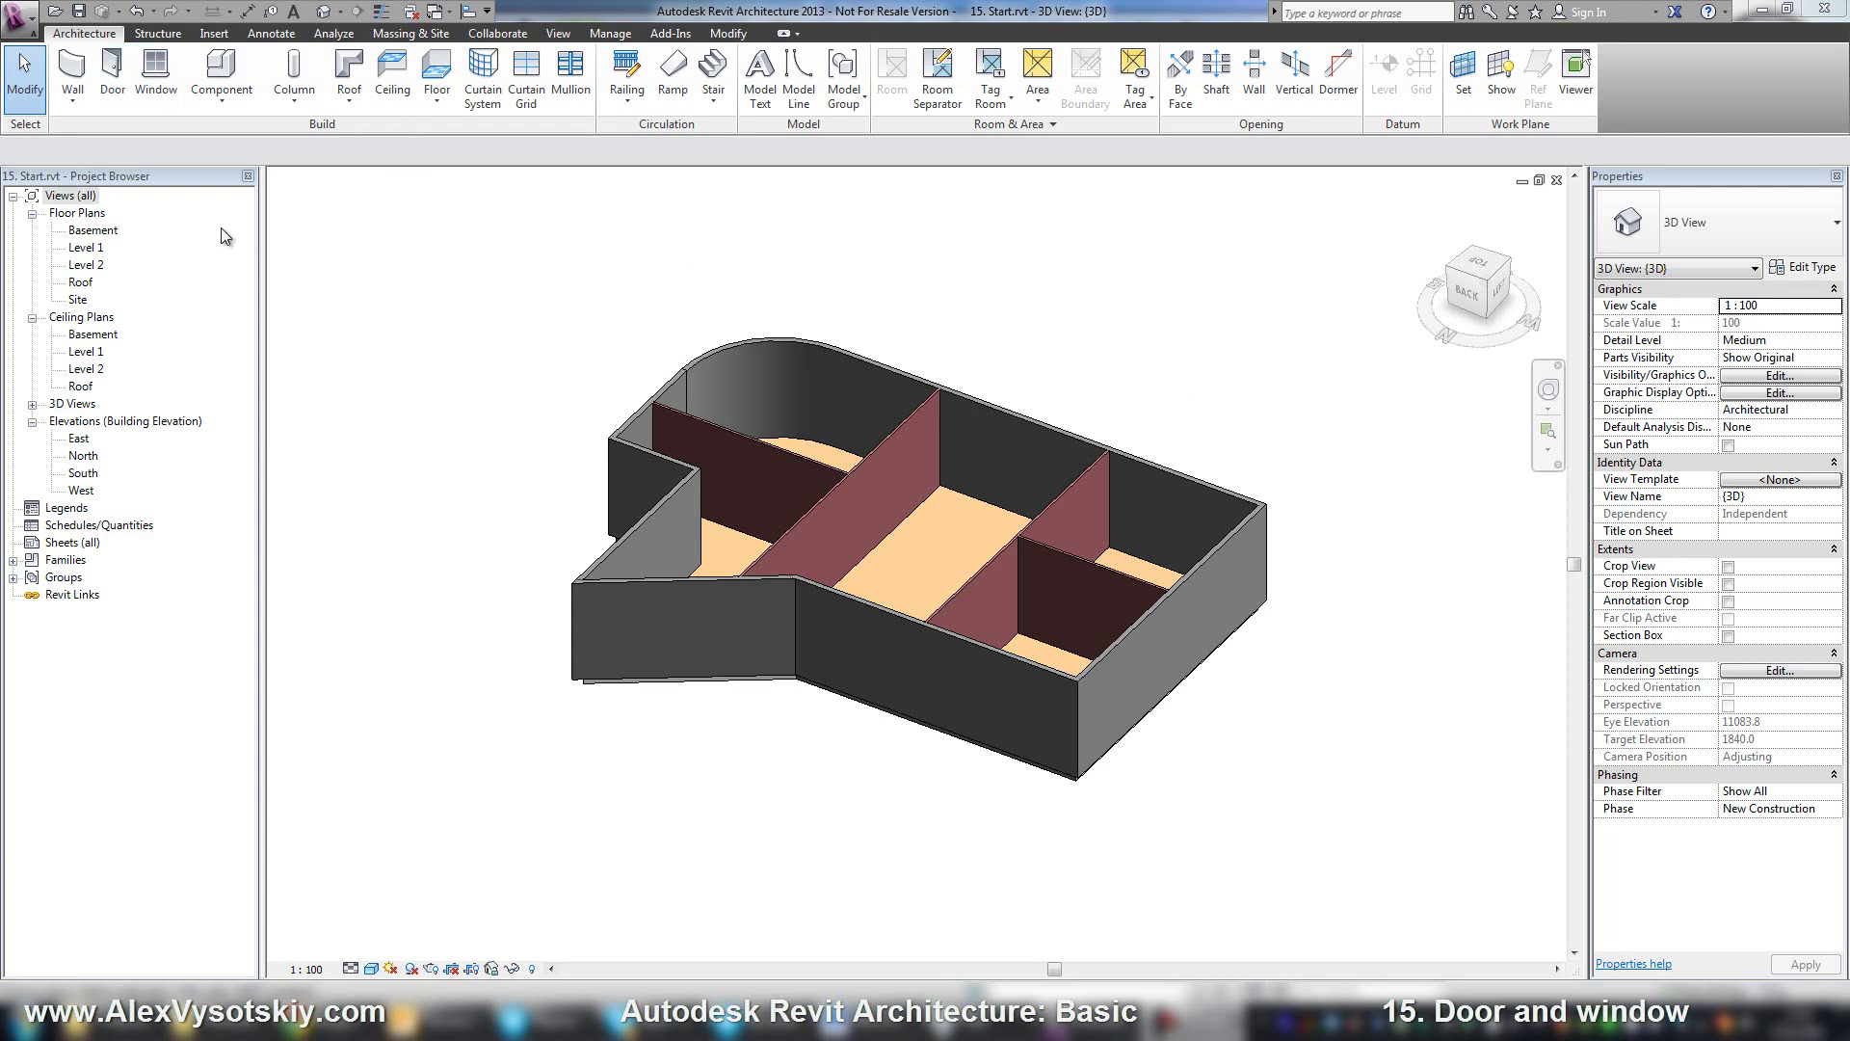
# Open the Level 1 floor plan from the Project Browser and fit the whole building in view
pyautogui.click(148, 101)
pyautogui.doubleClick(86, 247)
pyautogui.scroll(2, 1171, 369)
pyautogui.scroll(-3, 1172, 369)
pyautogui.moveTo(1057, 525); pyautogui.dragTo(940, 561, button='middle')
pyautogui.scroll(-1, 954, 557)
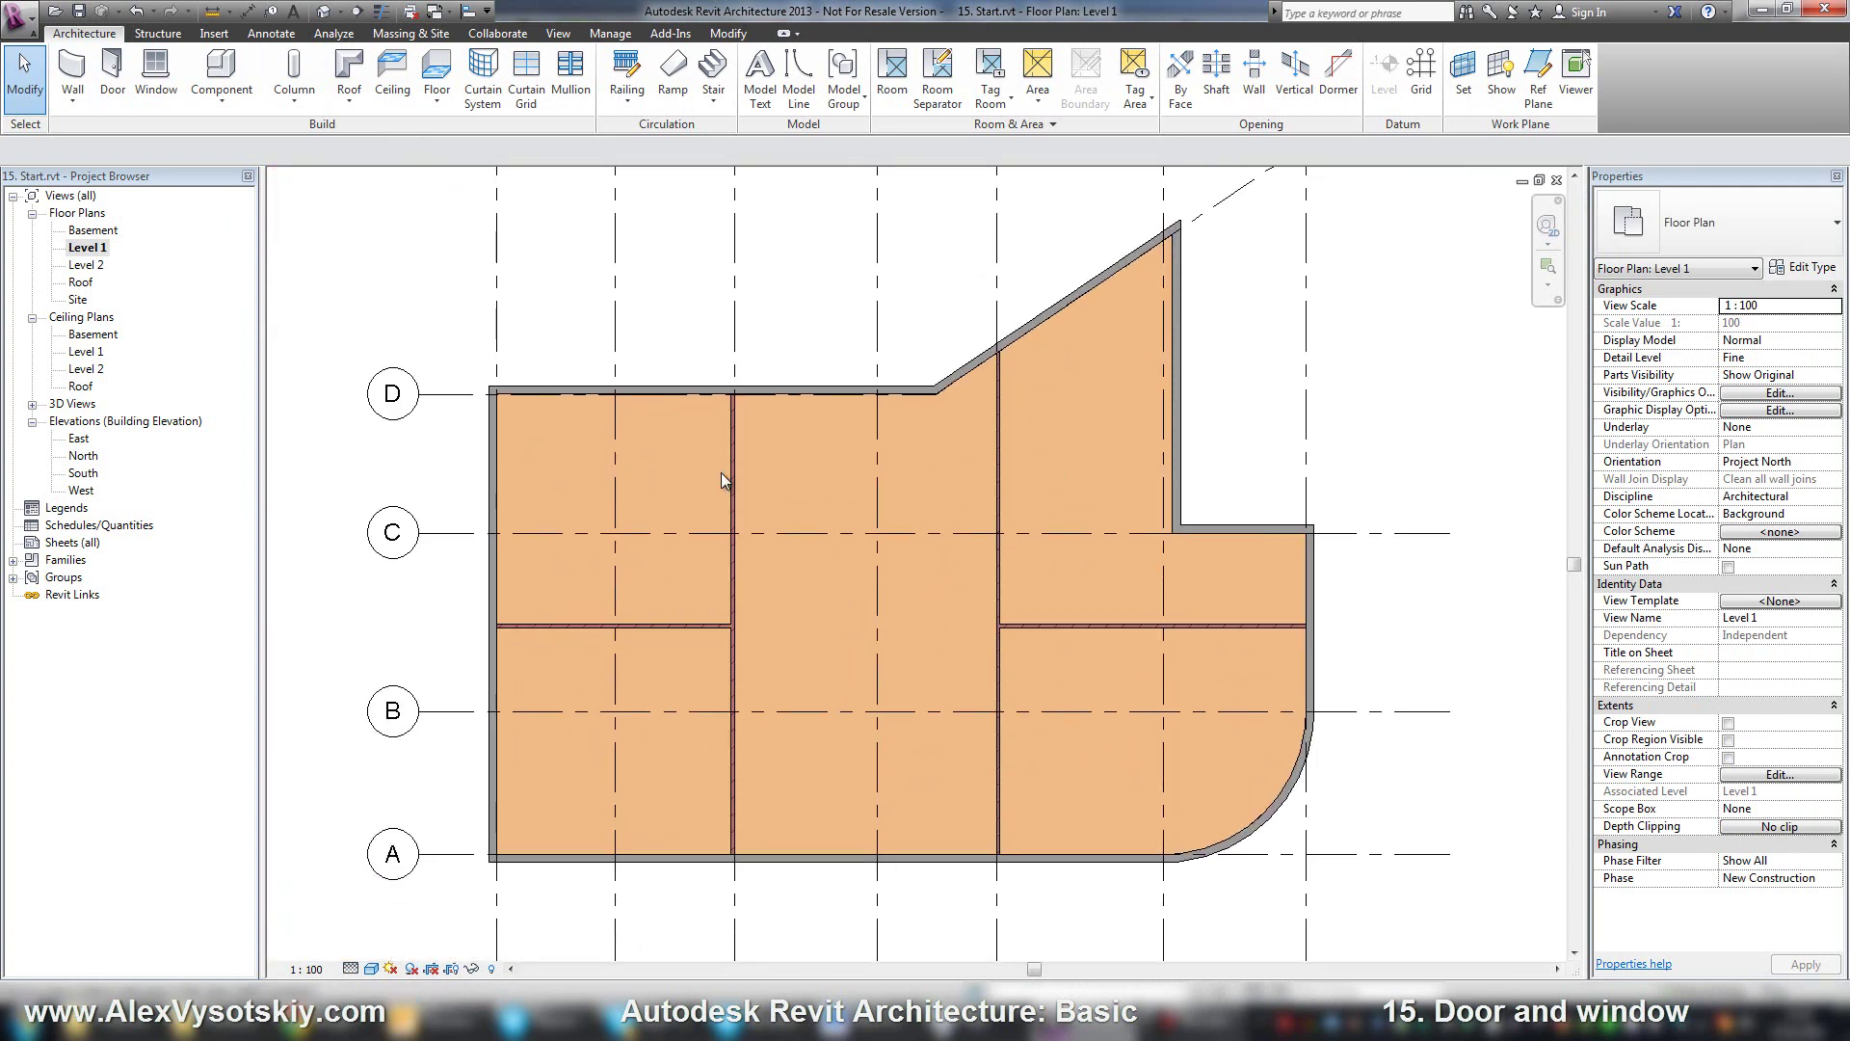
# Start the Door tool with the M_Single-Flush 0915 x 2134mm type selected
pyautogui.click(113, 93)
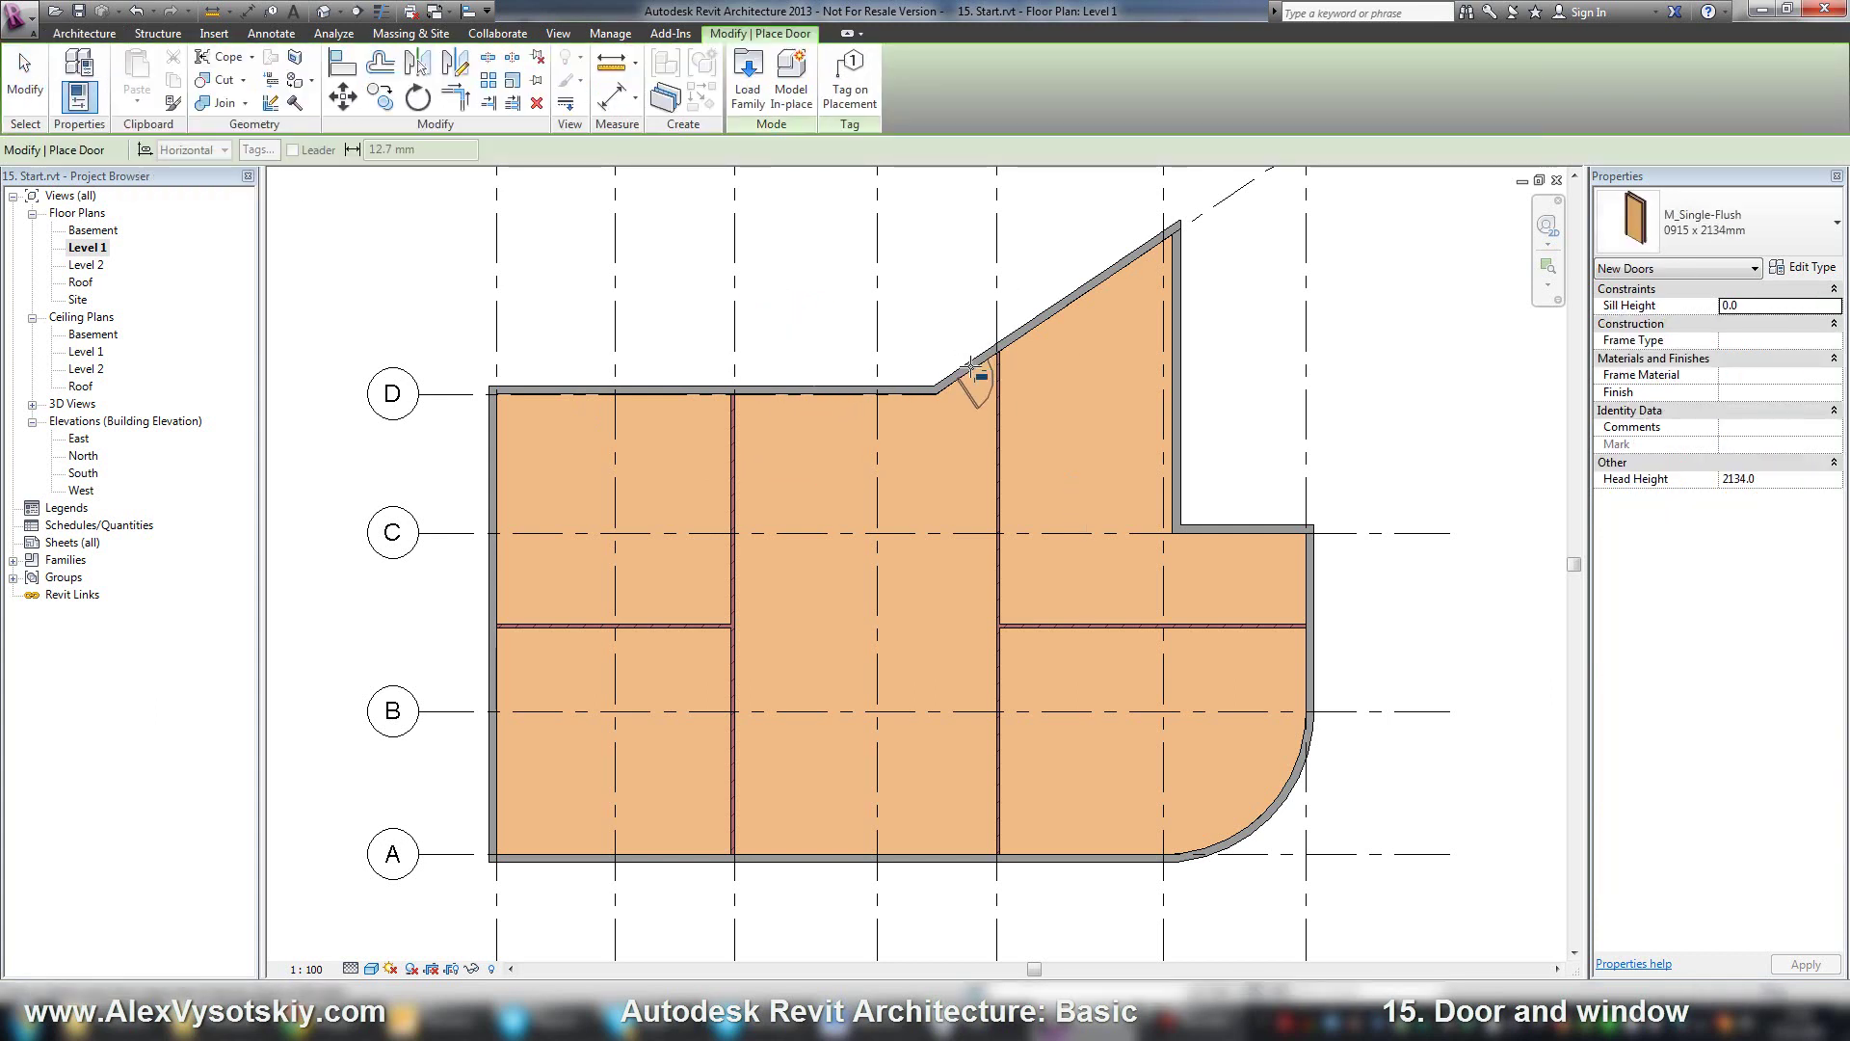
pyautogui.click(1756, 230)
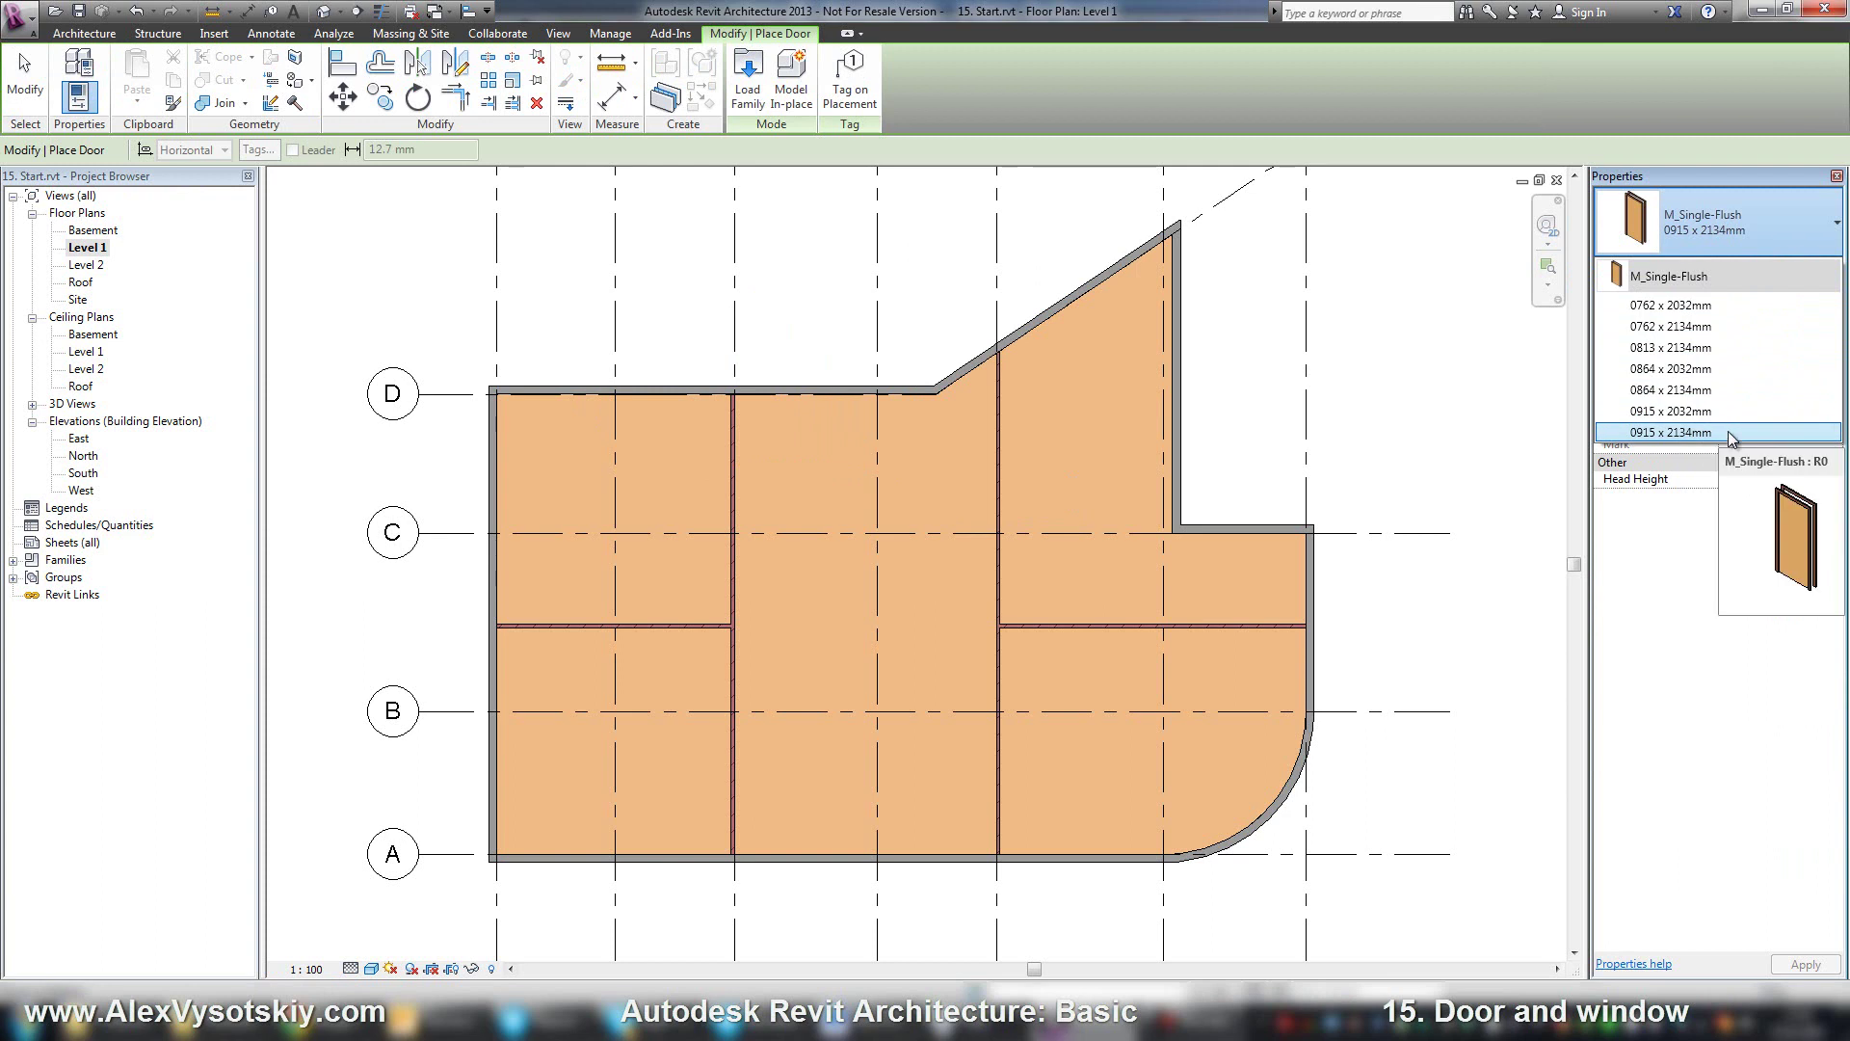
pyautogui.click(1677, 432)
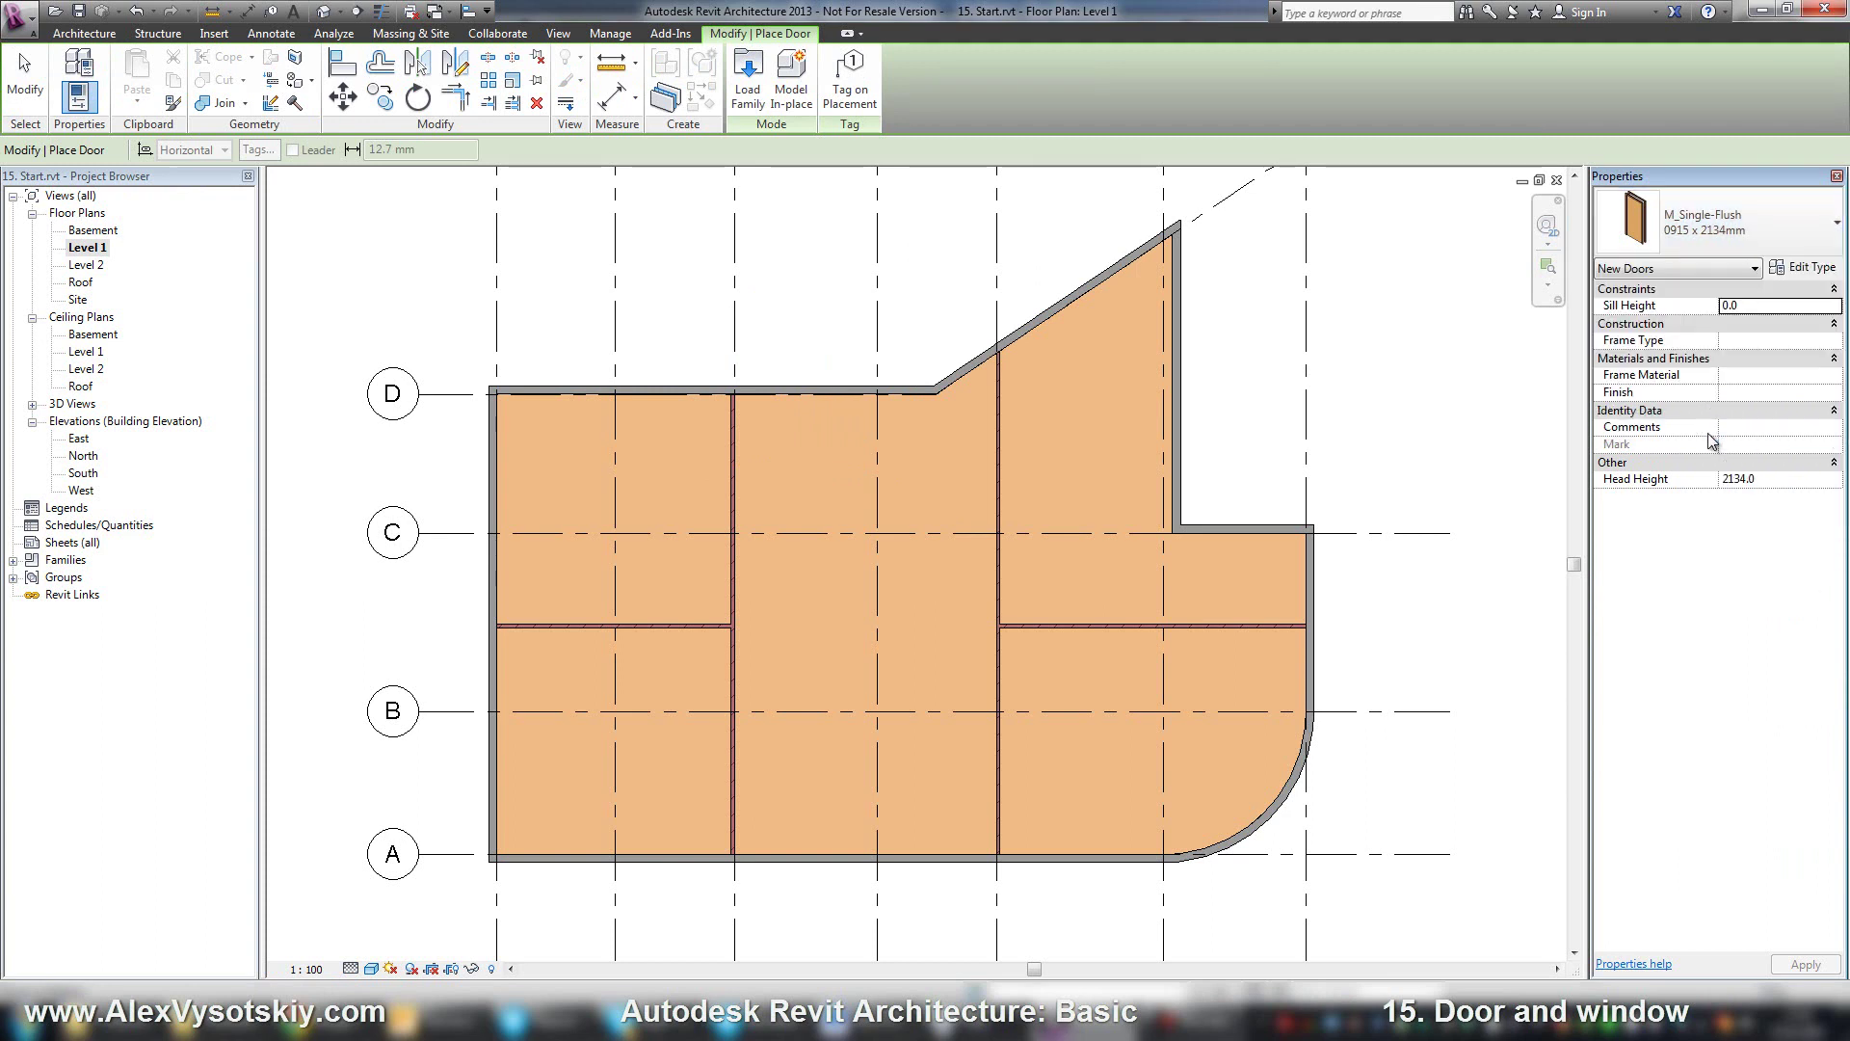
# Place two doors in the interior wall along grid 3 and zoom in on the next spot
pyautogui.click(732, 453)
pyautogui.click(740, 678)
pyautogui.scroll(5, 1071, 628)
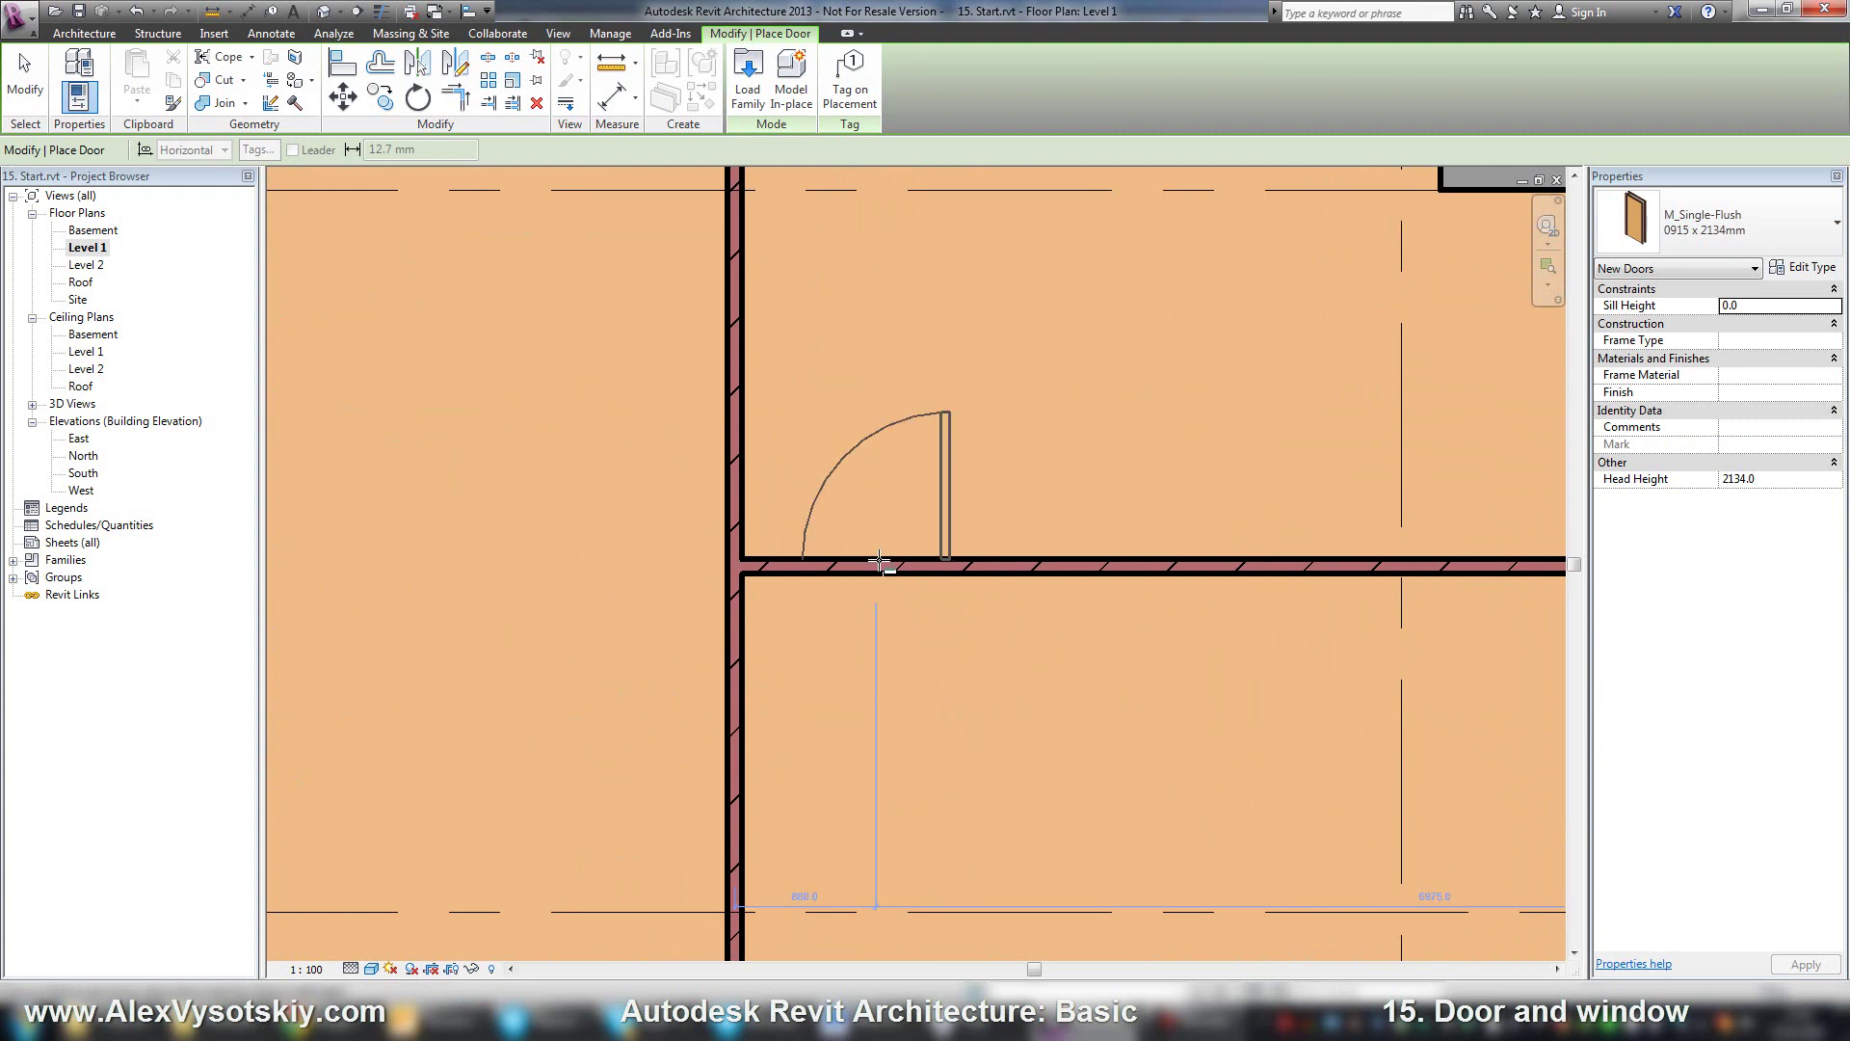
pyautogui.scroll(2, 881, 573)
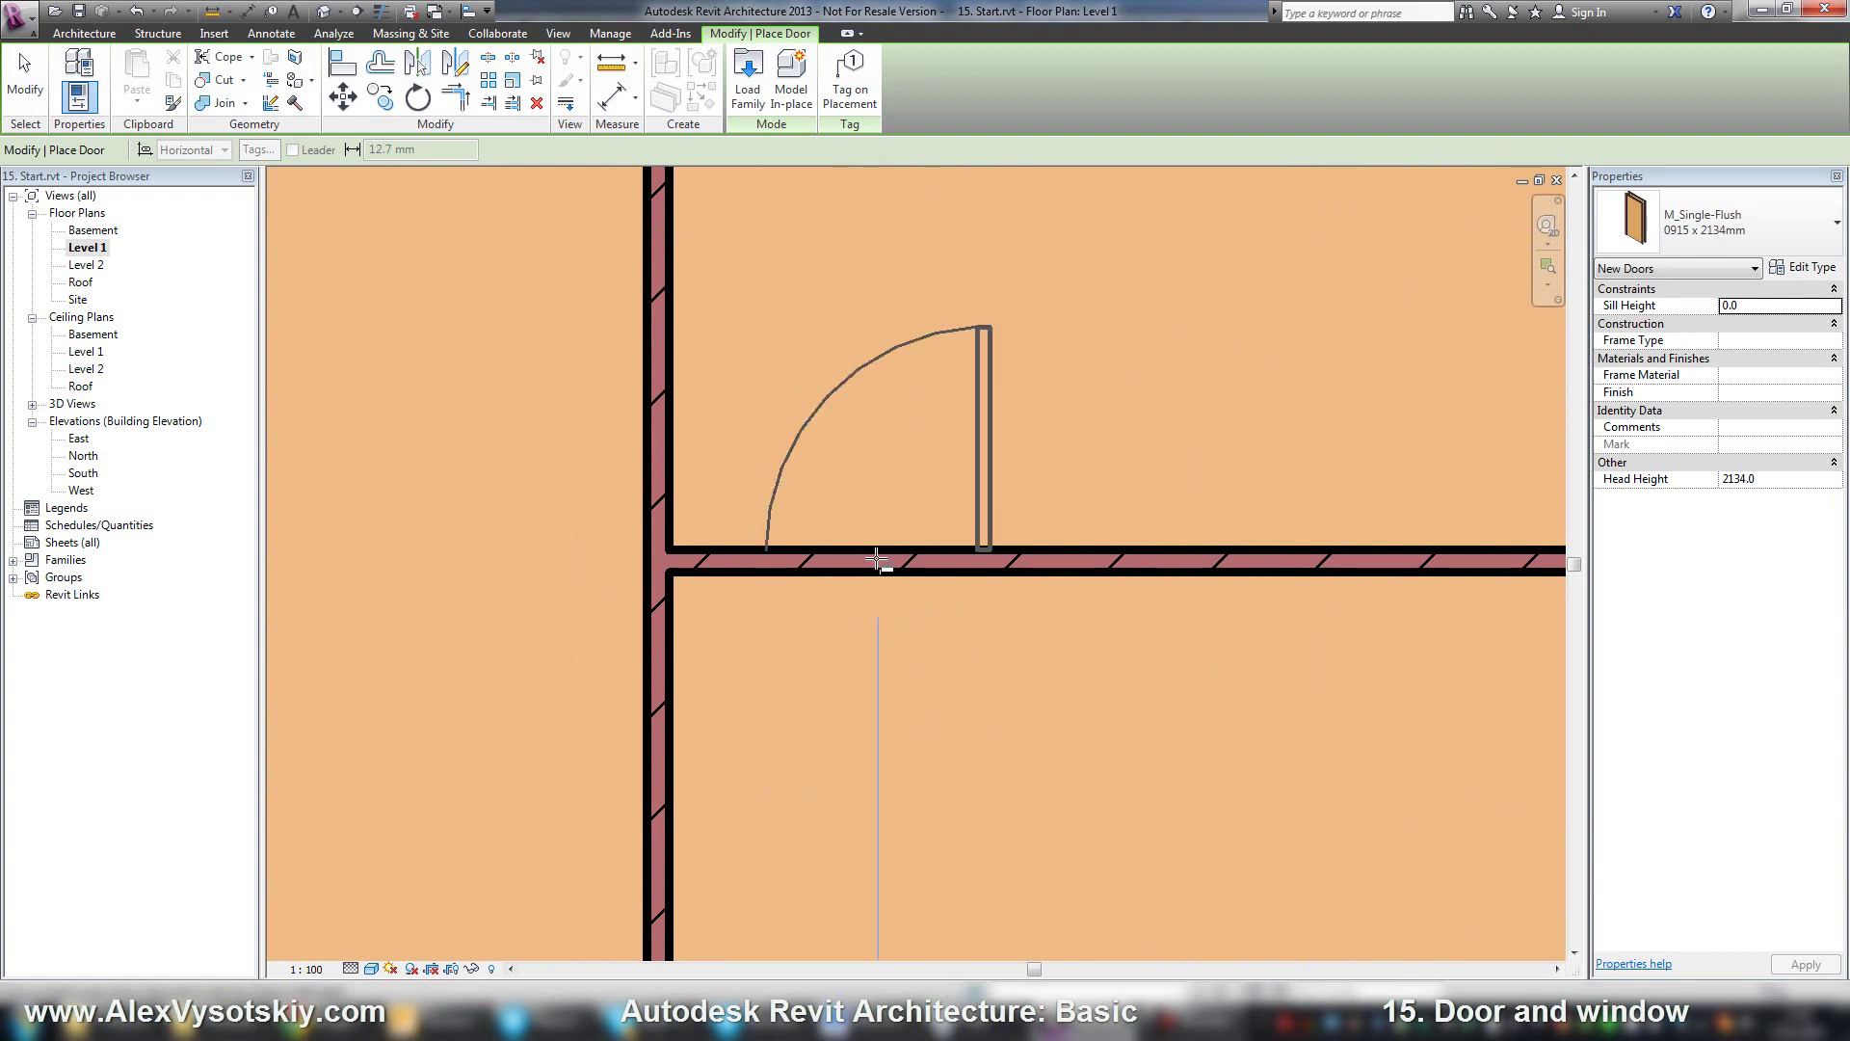
# Flip the next door's hinge side with Spacebar so it swings into the room below
pyautogui.press('space')
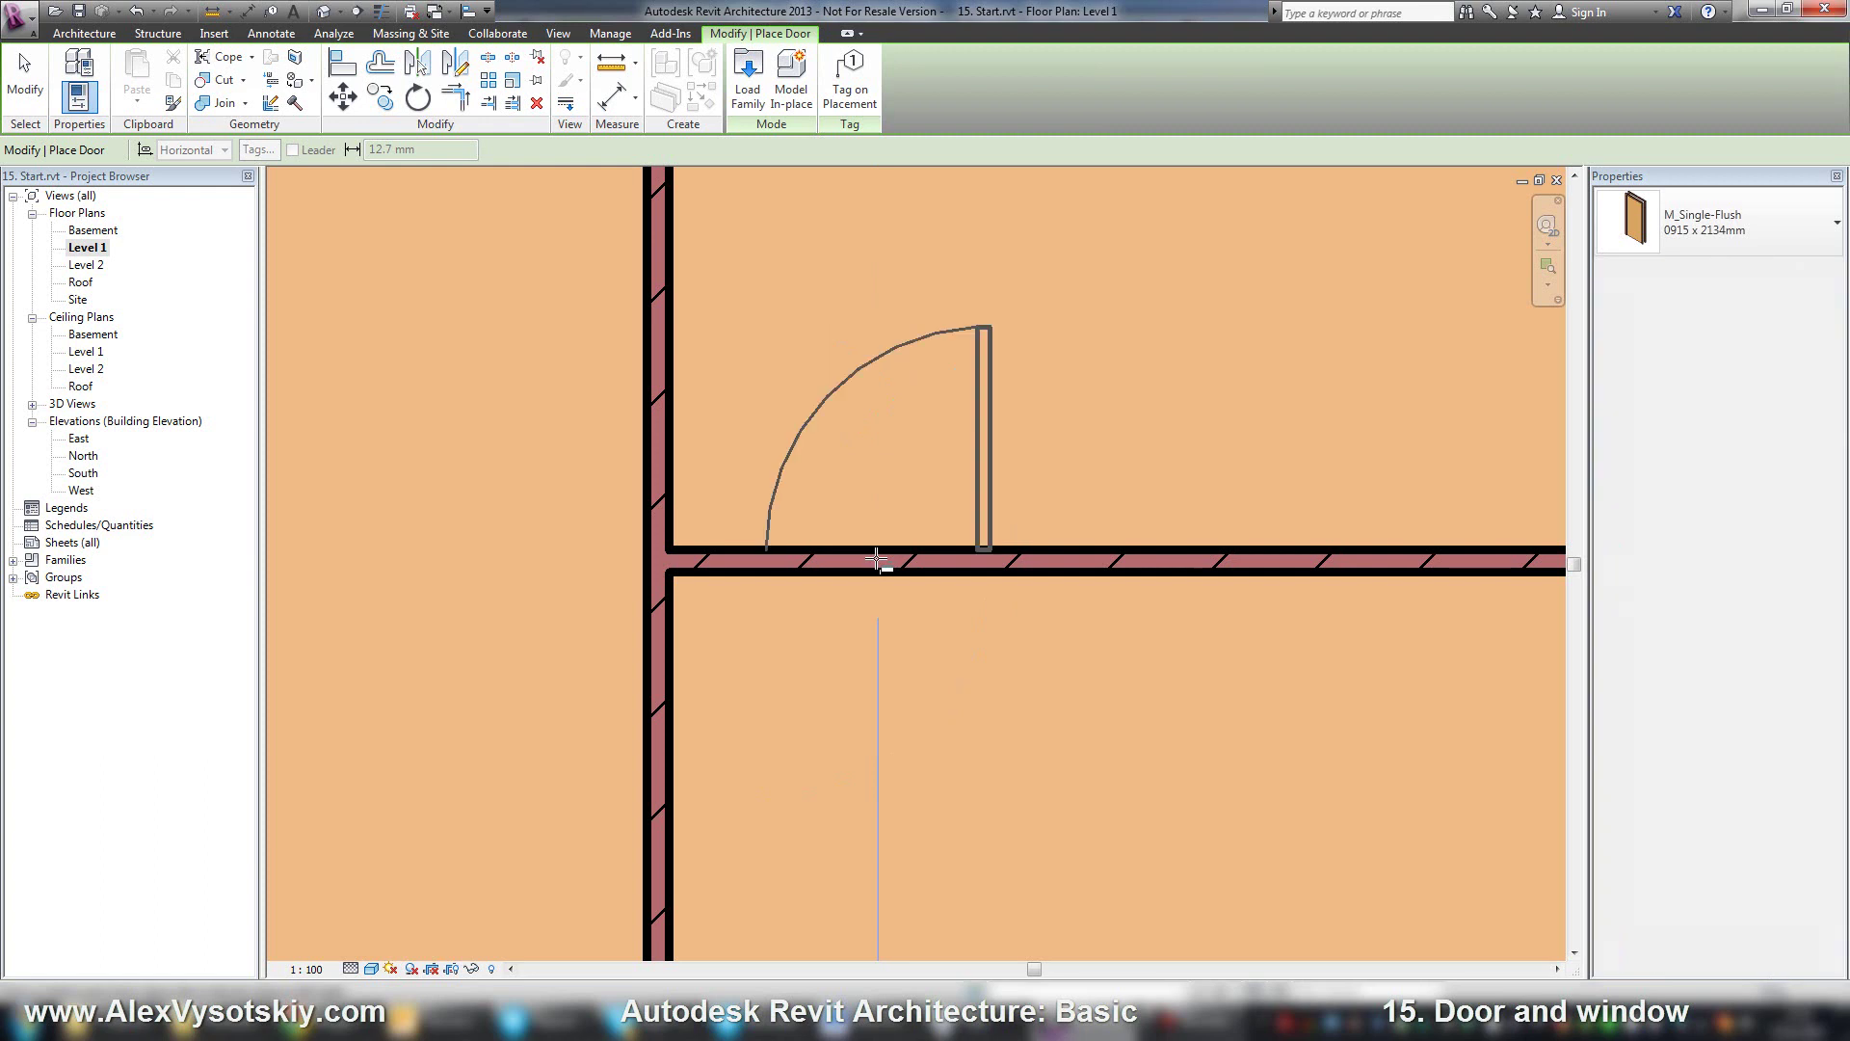
pyautogui.press('space')
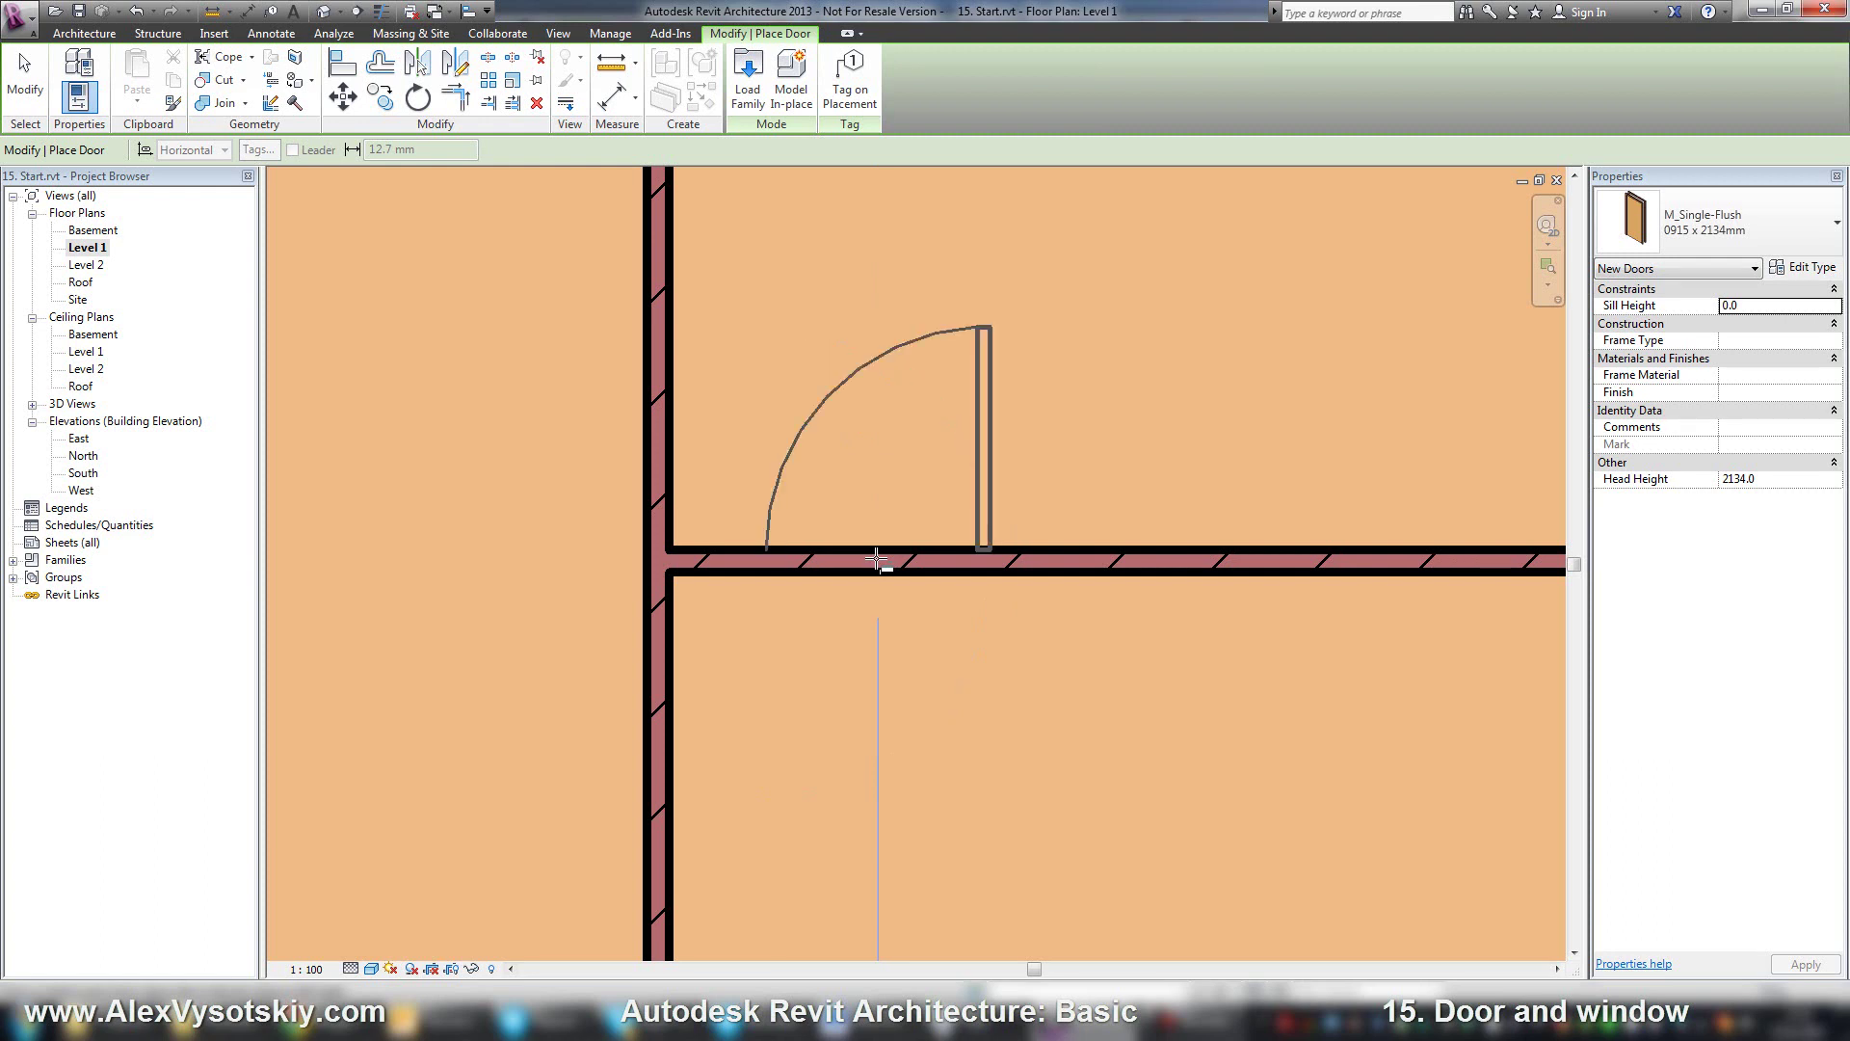
pyautogui.press('space')
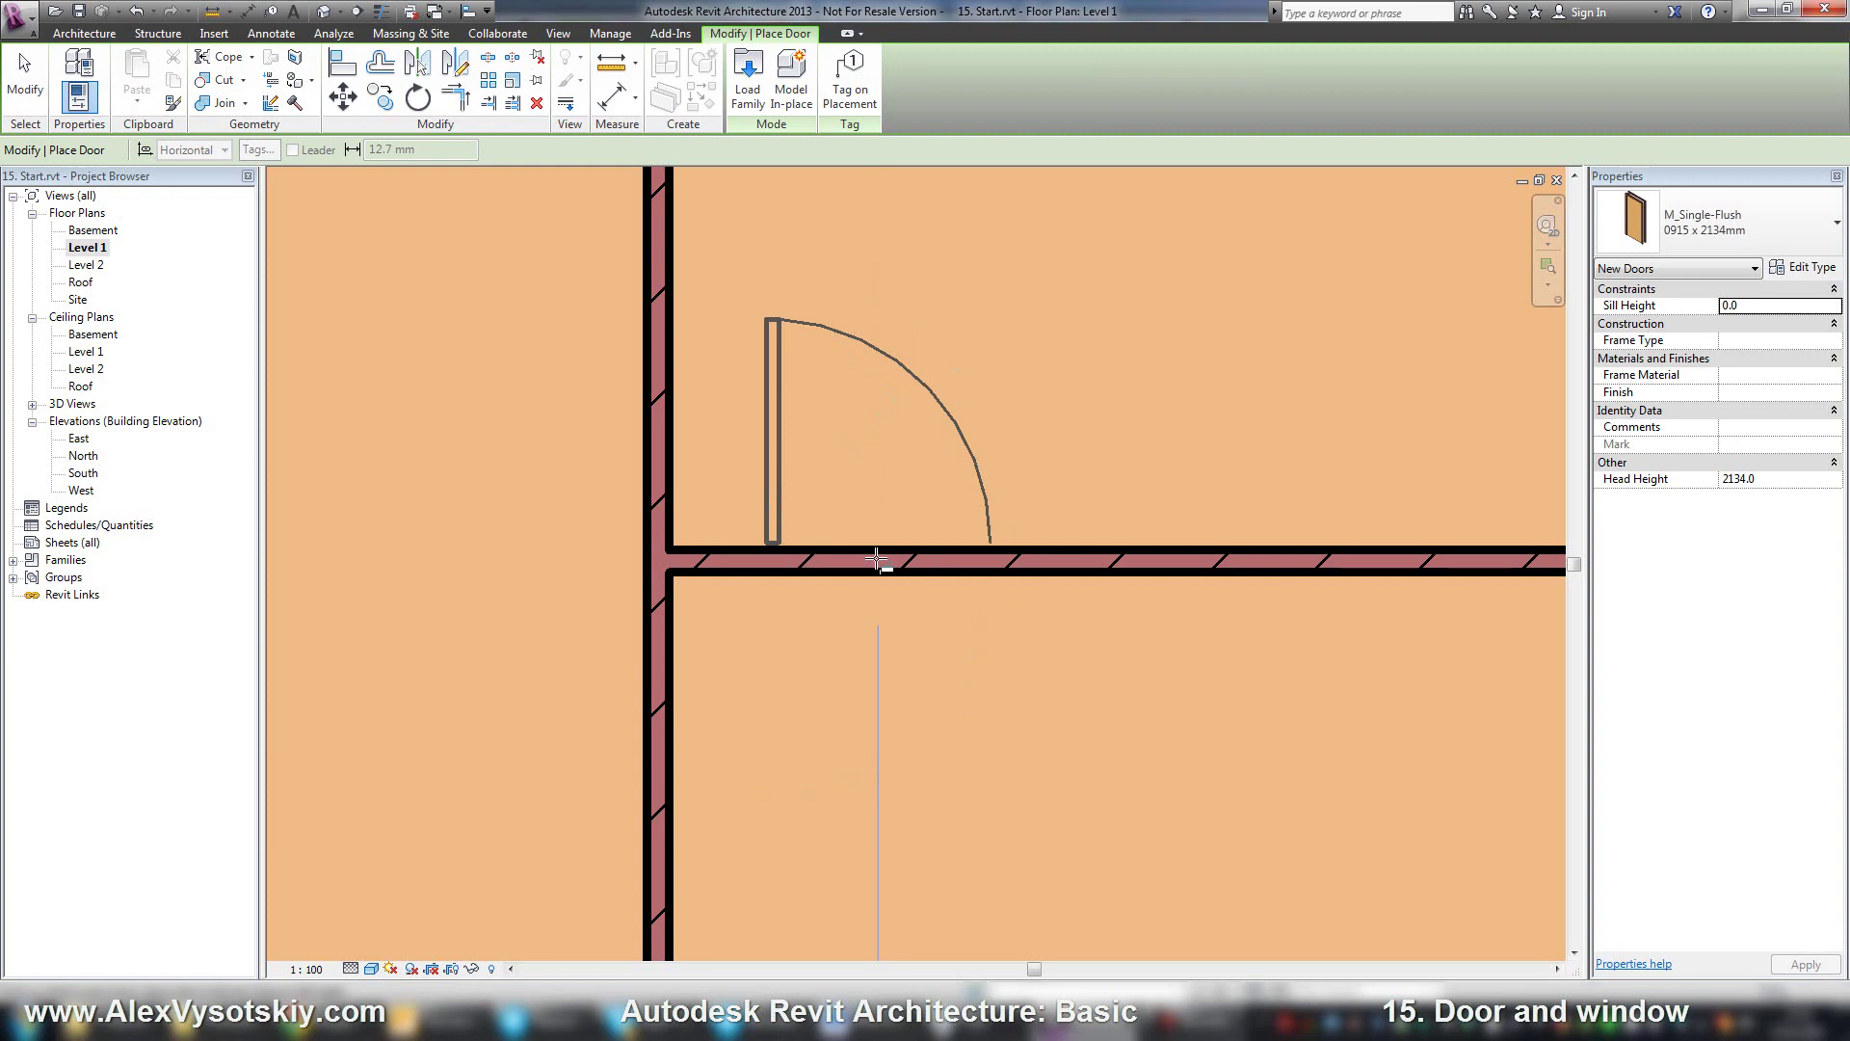
pyautogui.press('space')
pyautogui.press('space')
pyautogui.press('space')
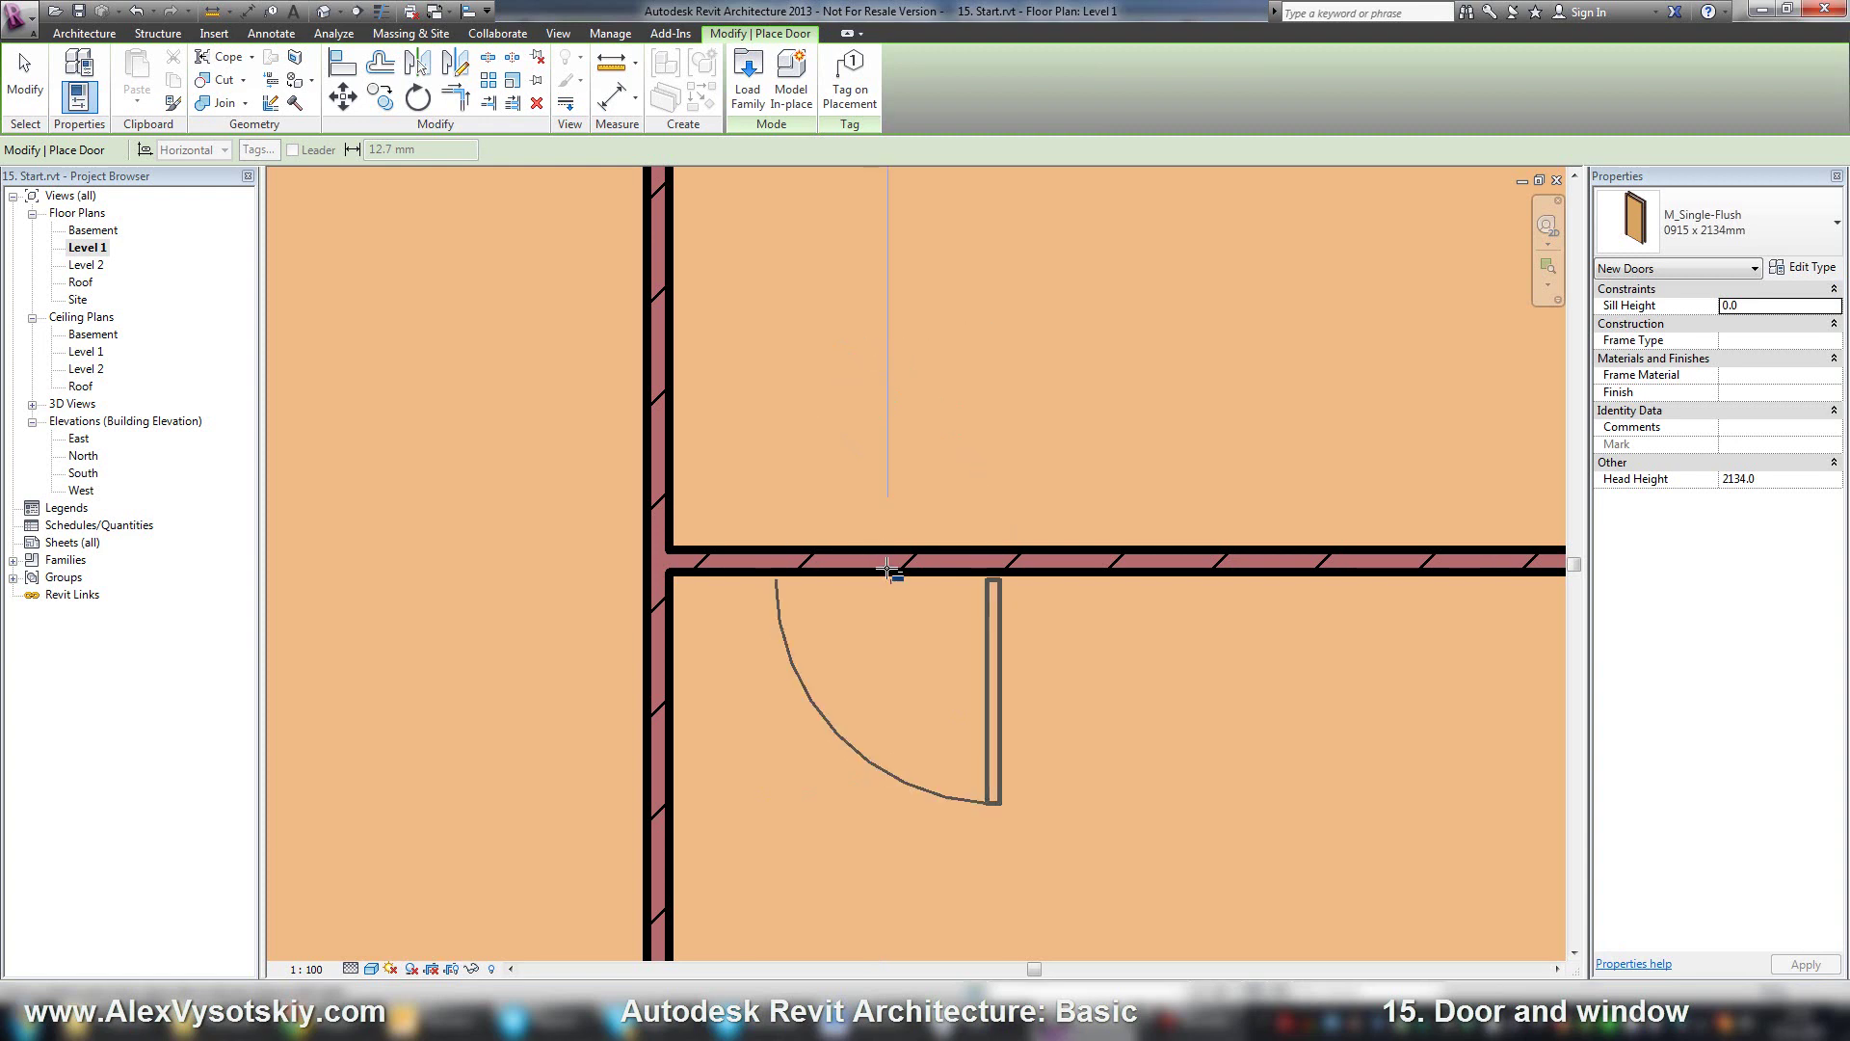
# Place a third door in the horizontal wall near grid 5, swinging into the rounded corner room
pyautogui.scroll(-3, 867, 578)
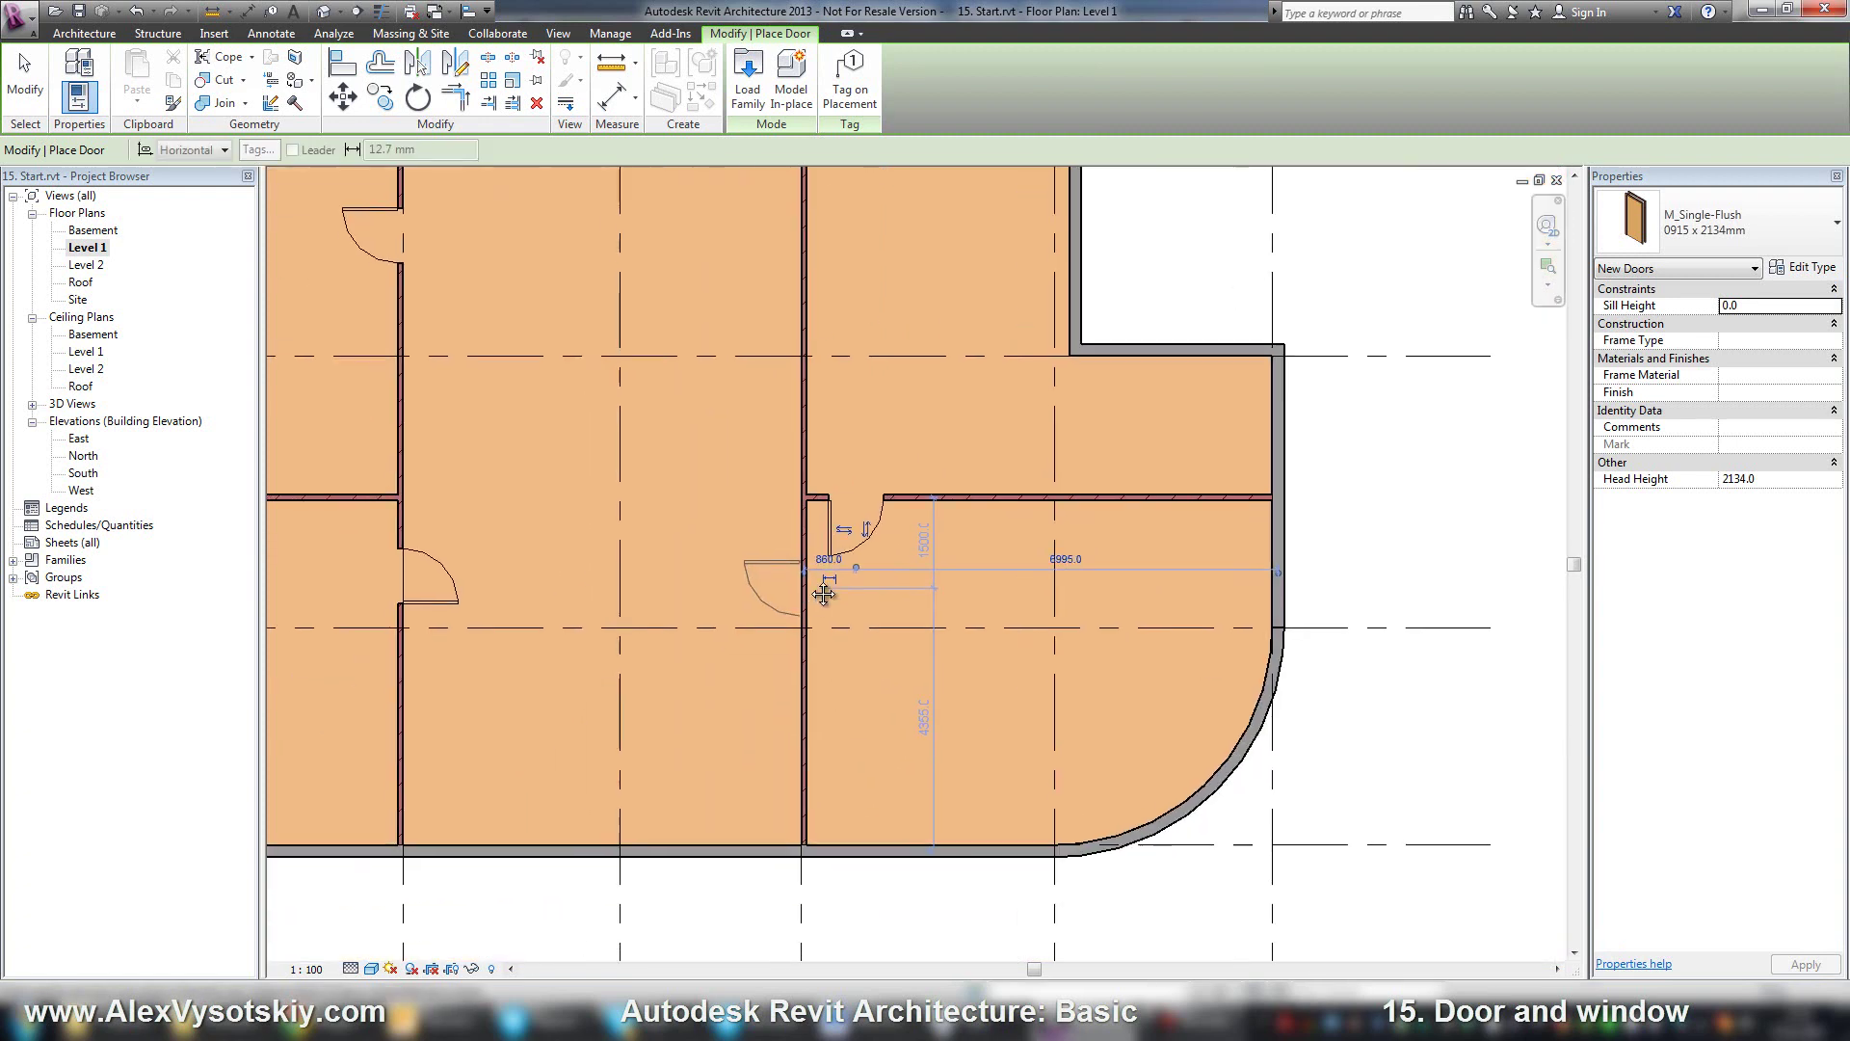
pyautogui.scroll(-1, 824, 593)
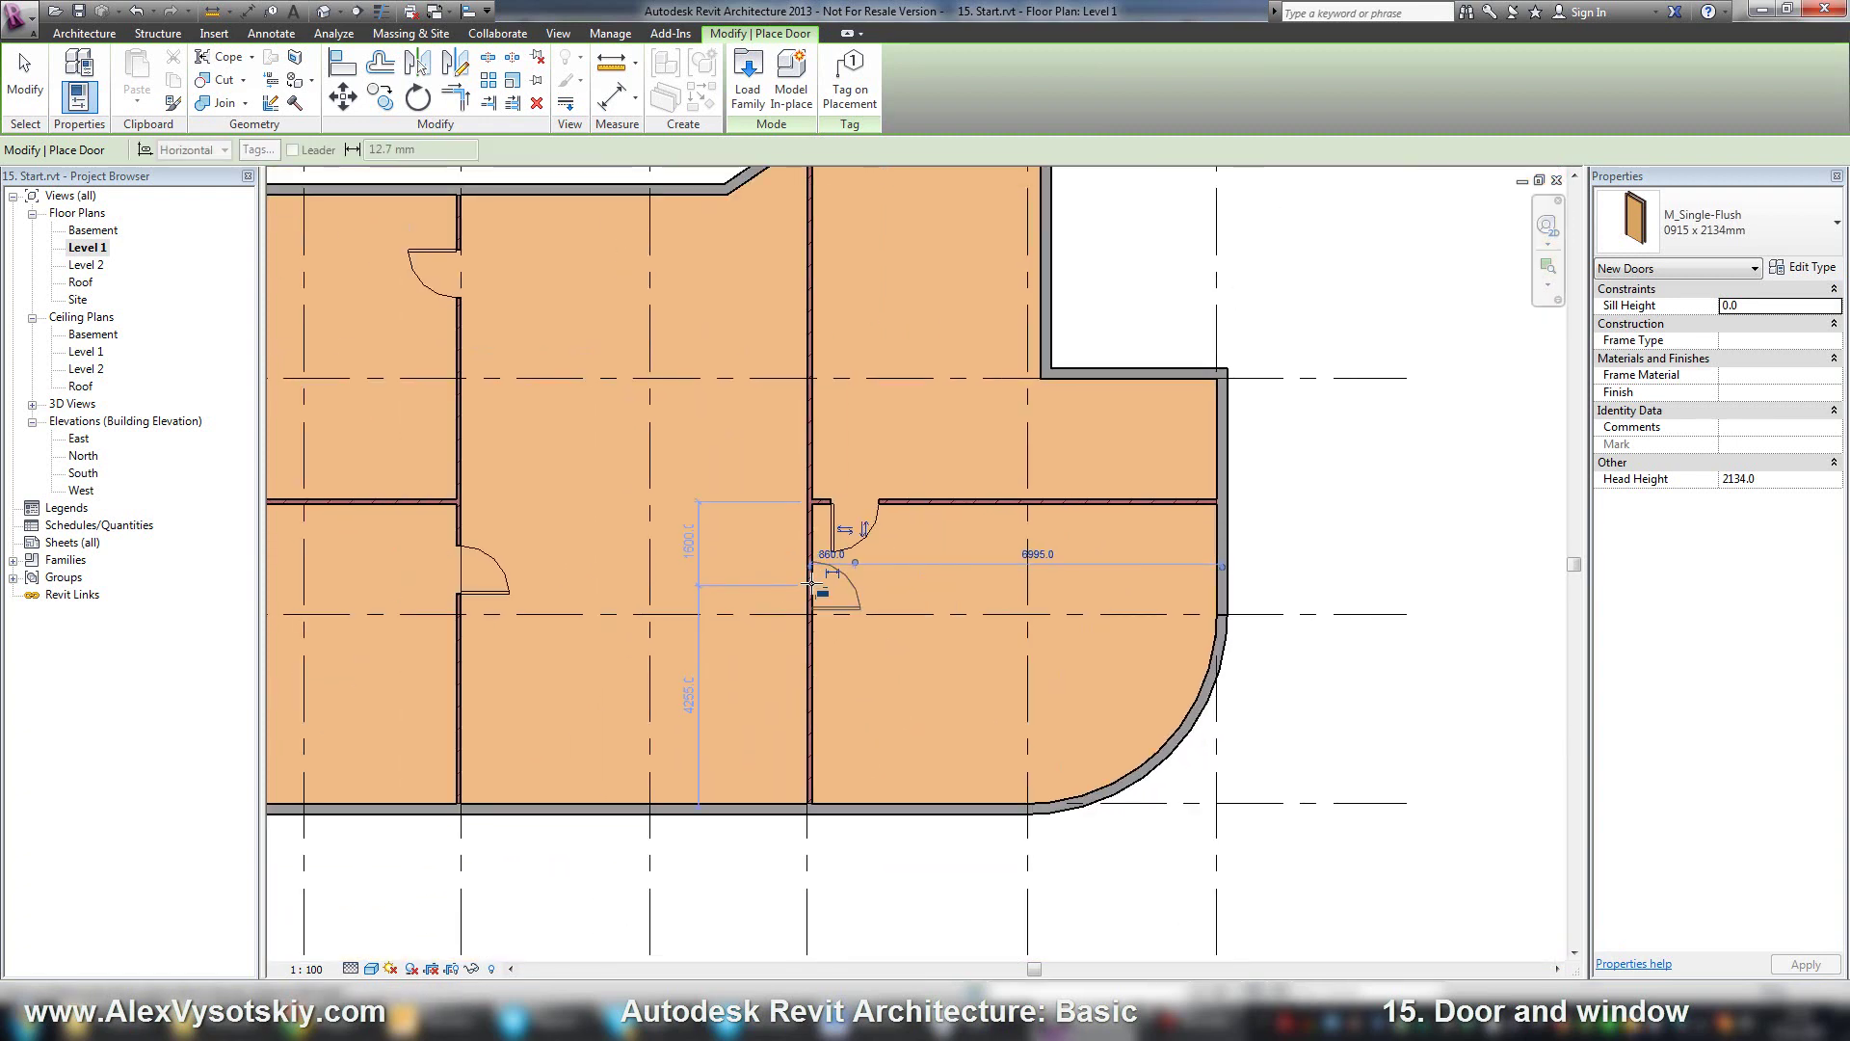
pyautogui.scroll(3, 804, 573)
pyautogui.scroll(-2, 809, 598)
pyautogui.click(809, 597)
# Recentre the plan on the whole building and exit the Door tool
pyautogui.scroll(-3, 944, 585)
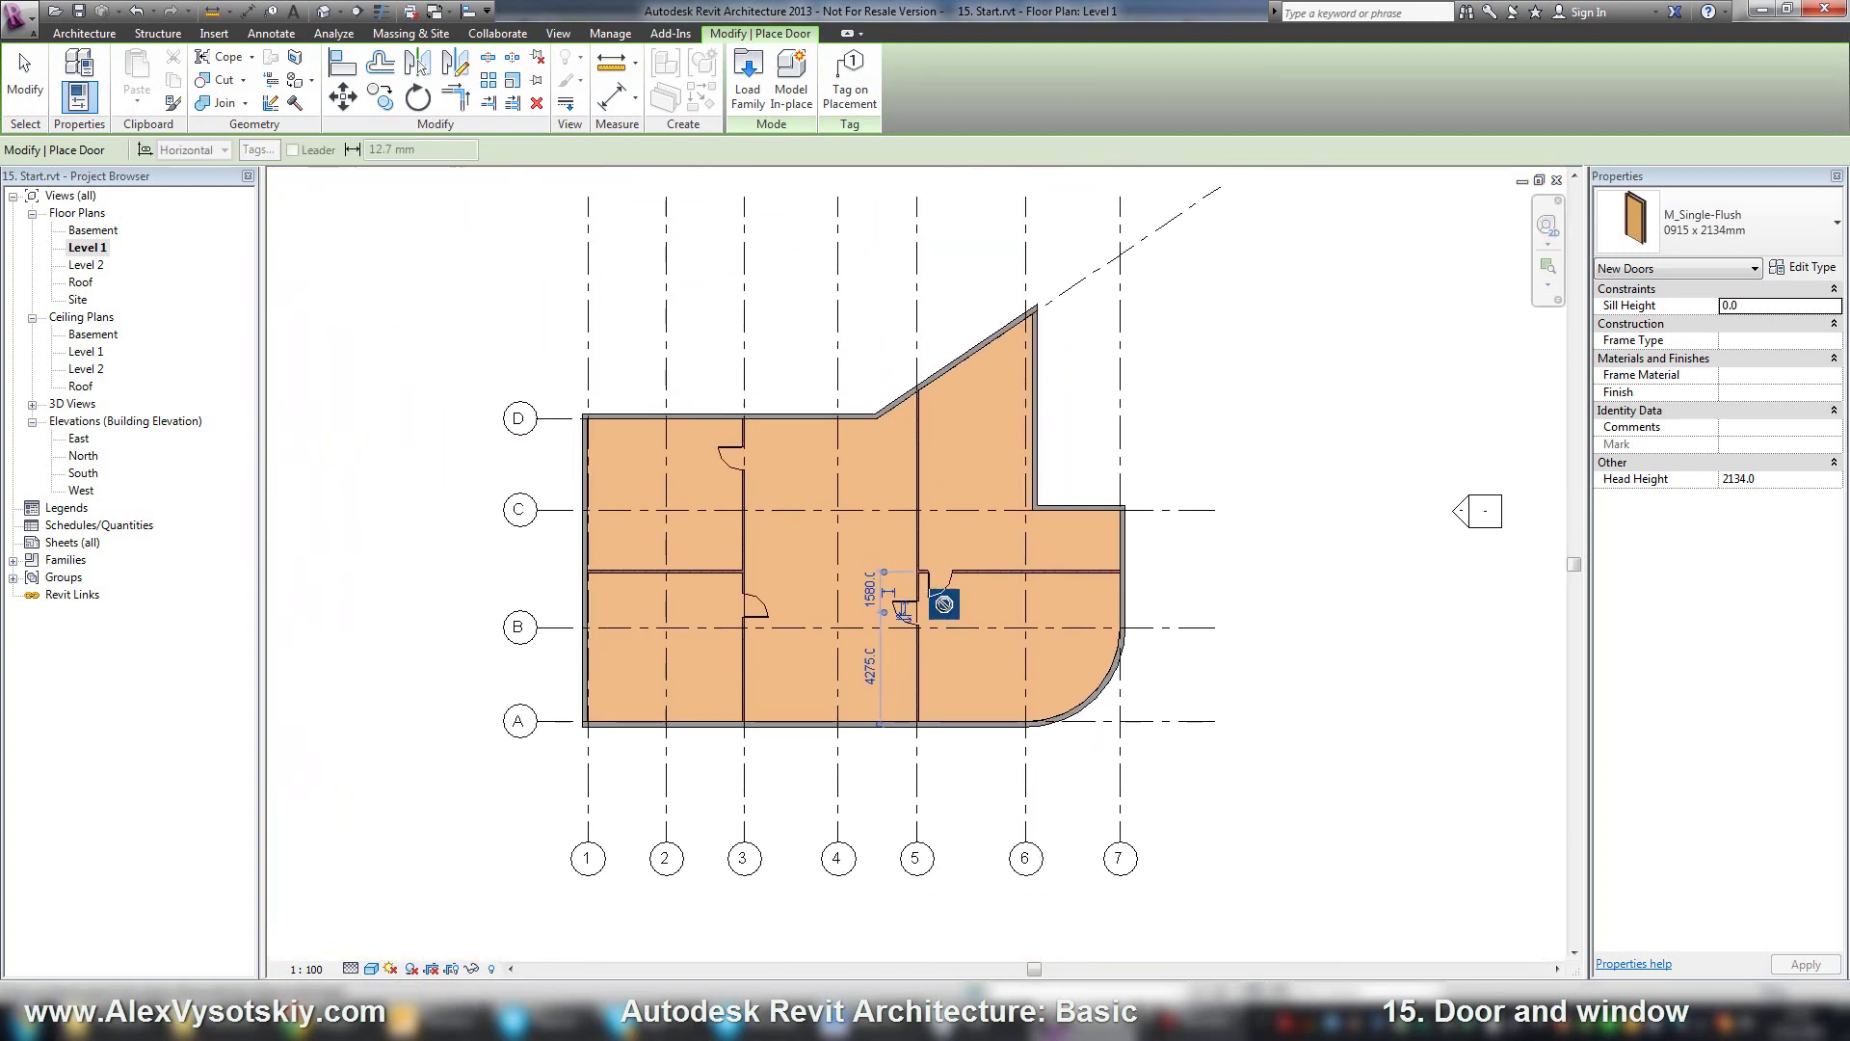
pyautogui.scroll(-2, 940, 592)
pyautogui.scroll(3, 893, 581)
pyautogui.scroll(-2, 893, 581)
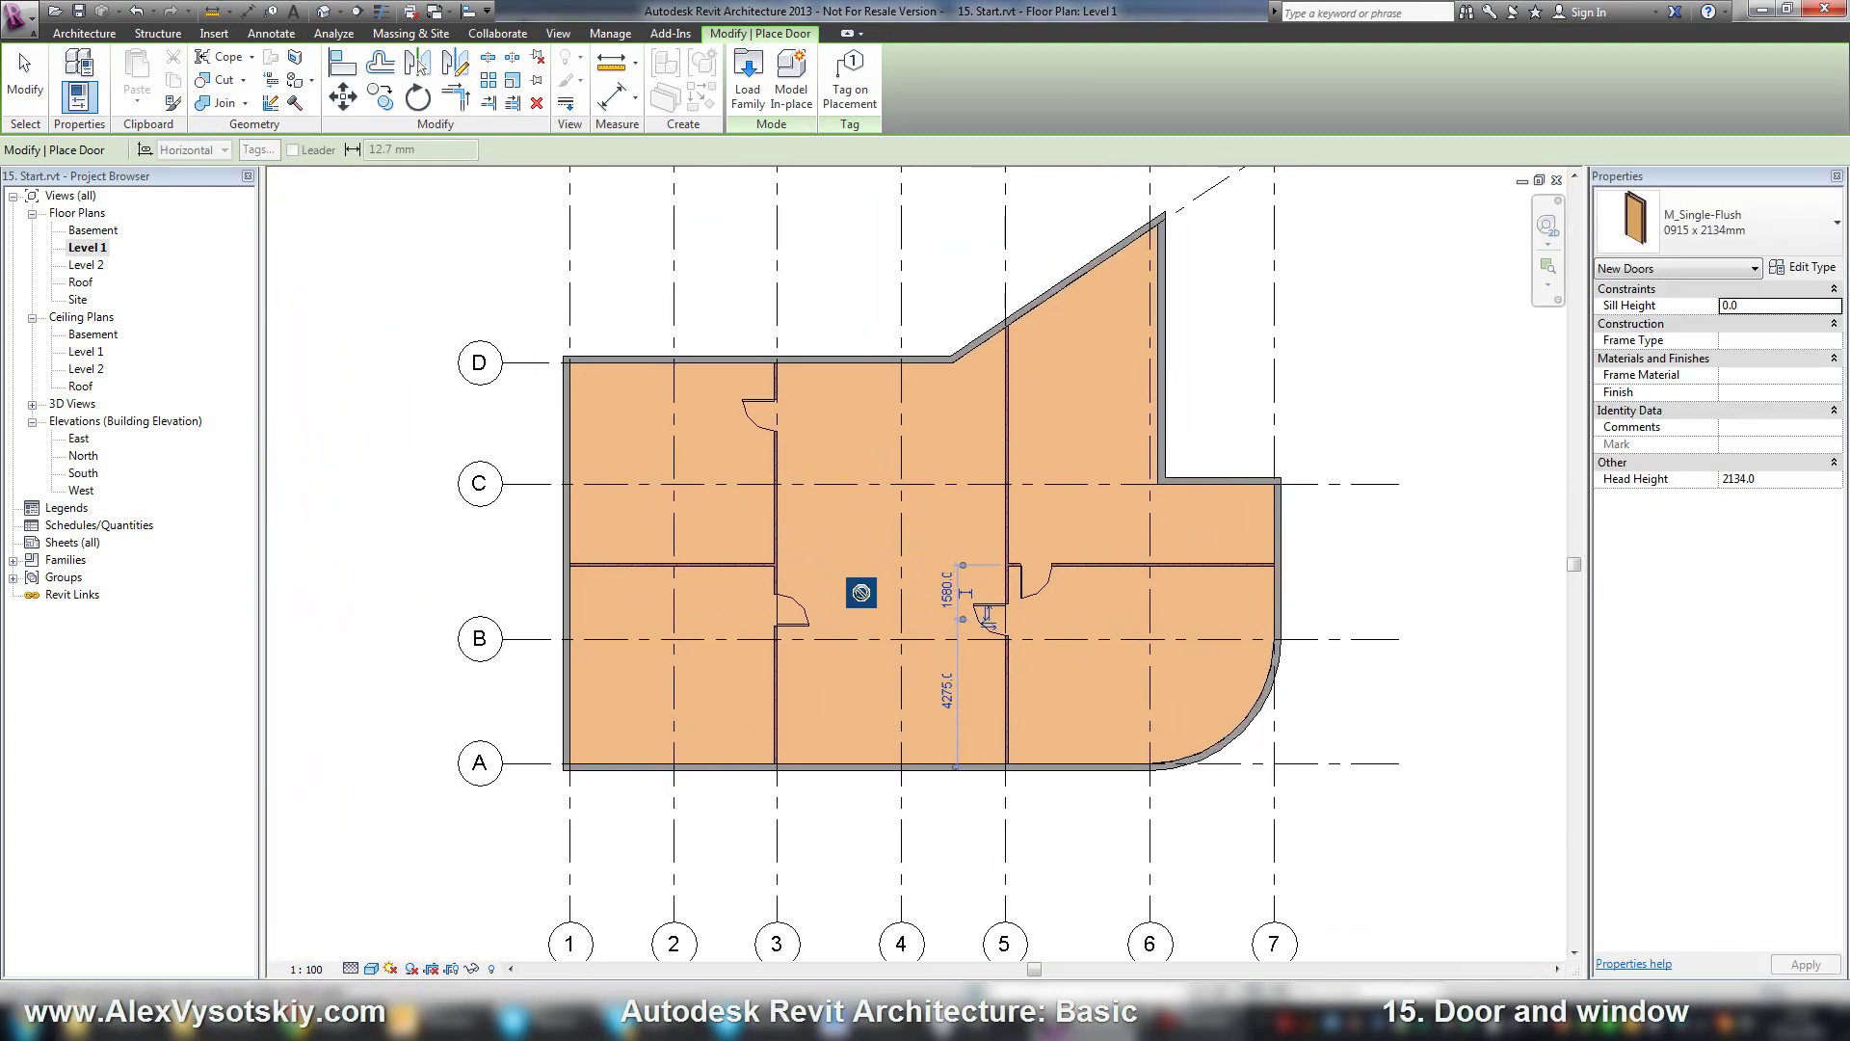
pyautogui.scroll(-2, 859, 549)
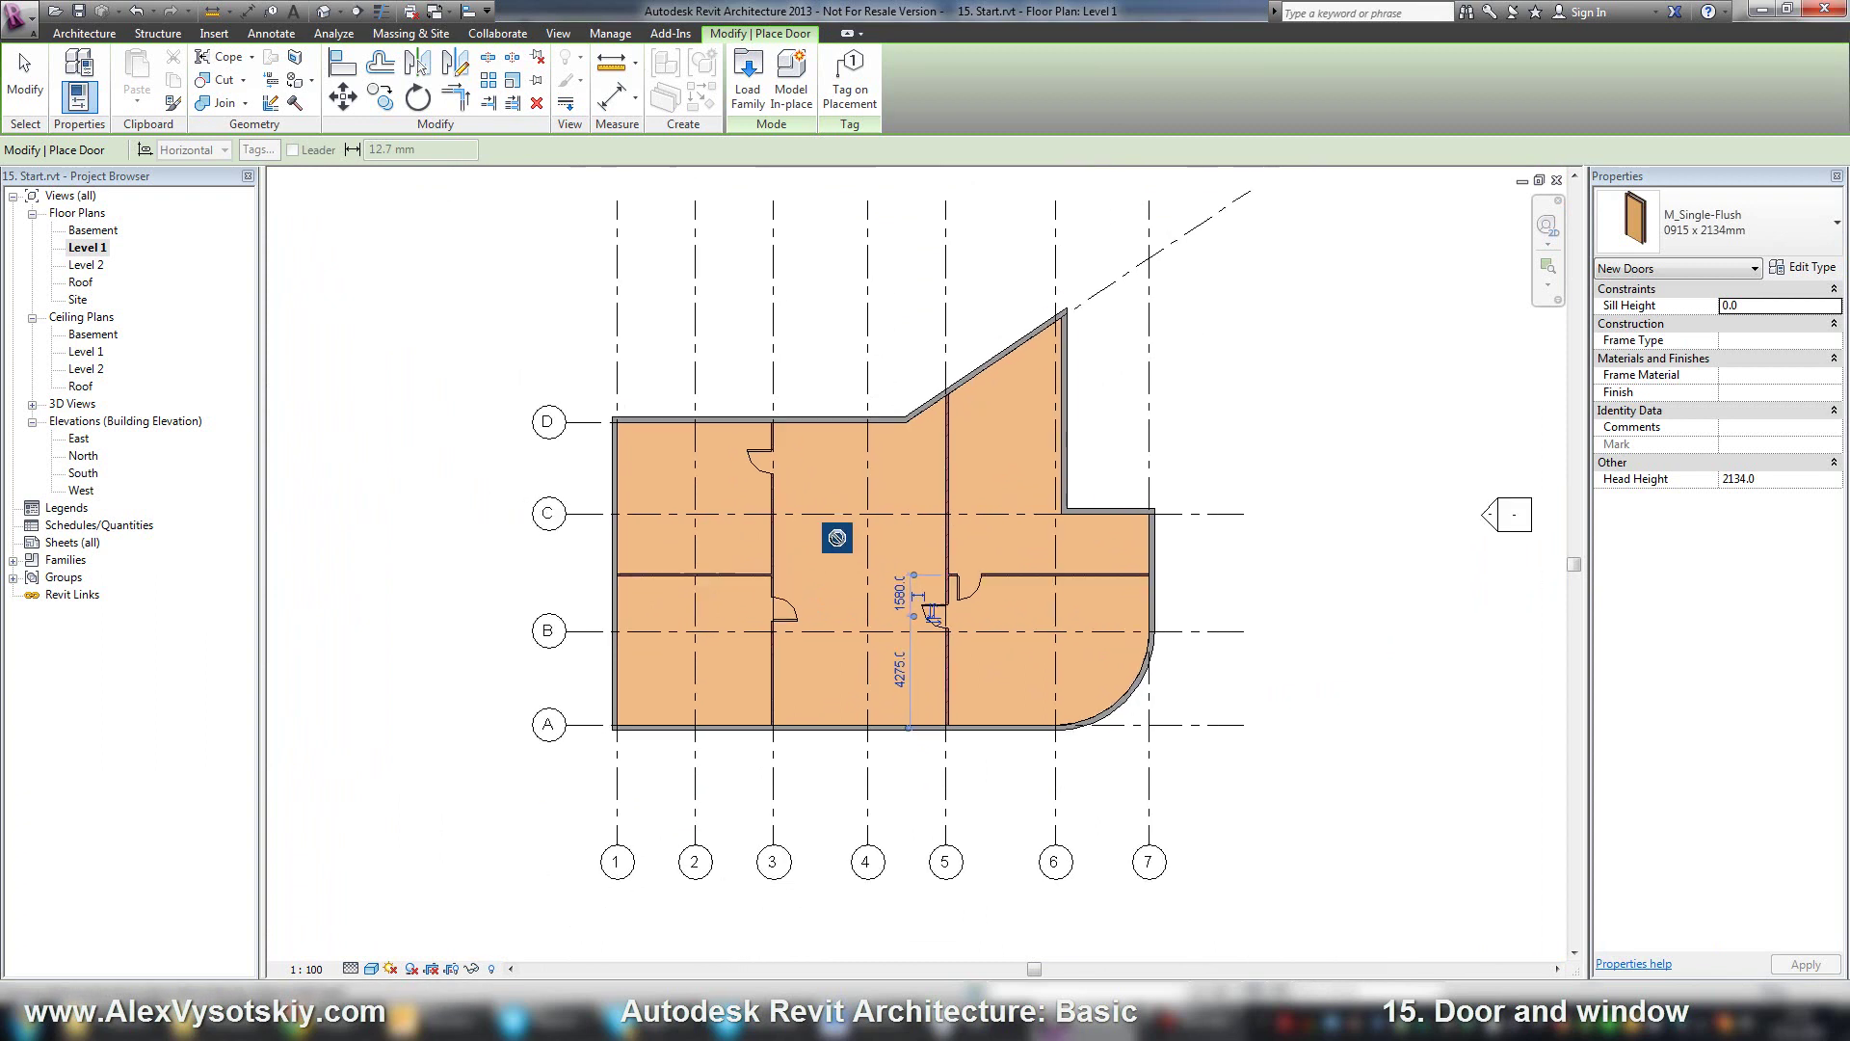
pyautogui.scroll(3, 836, 538)
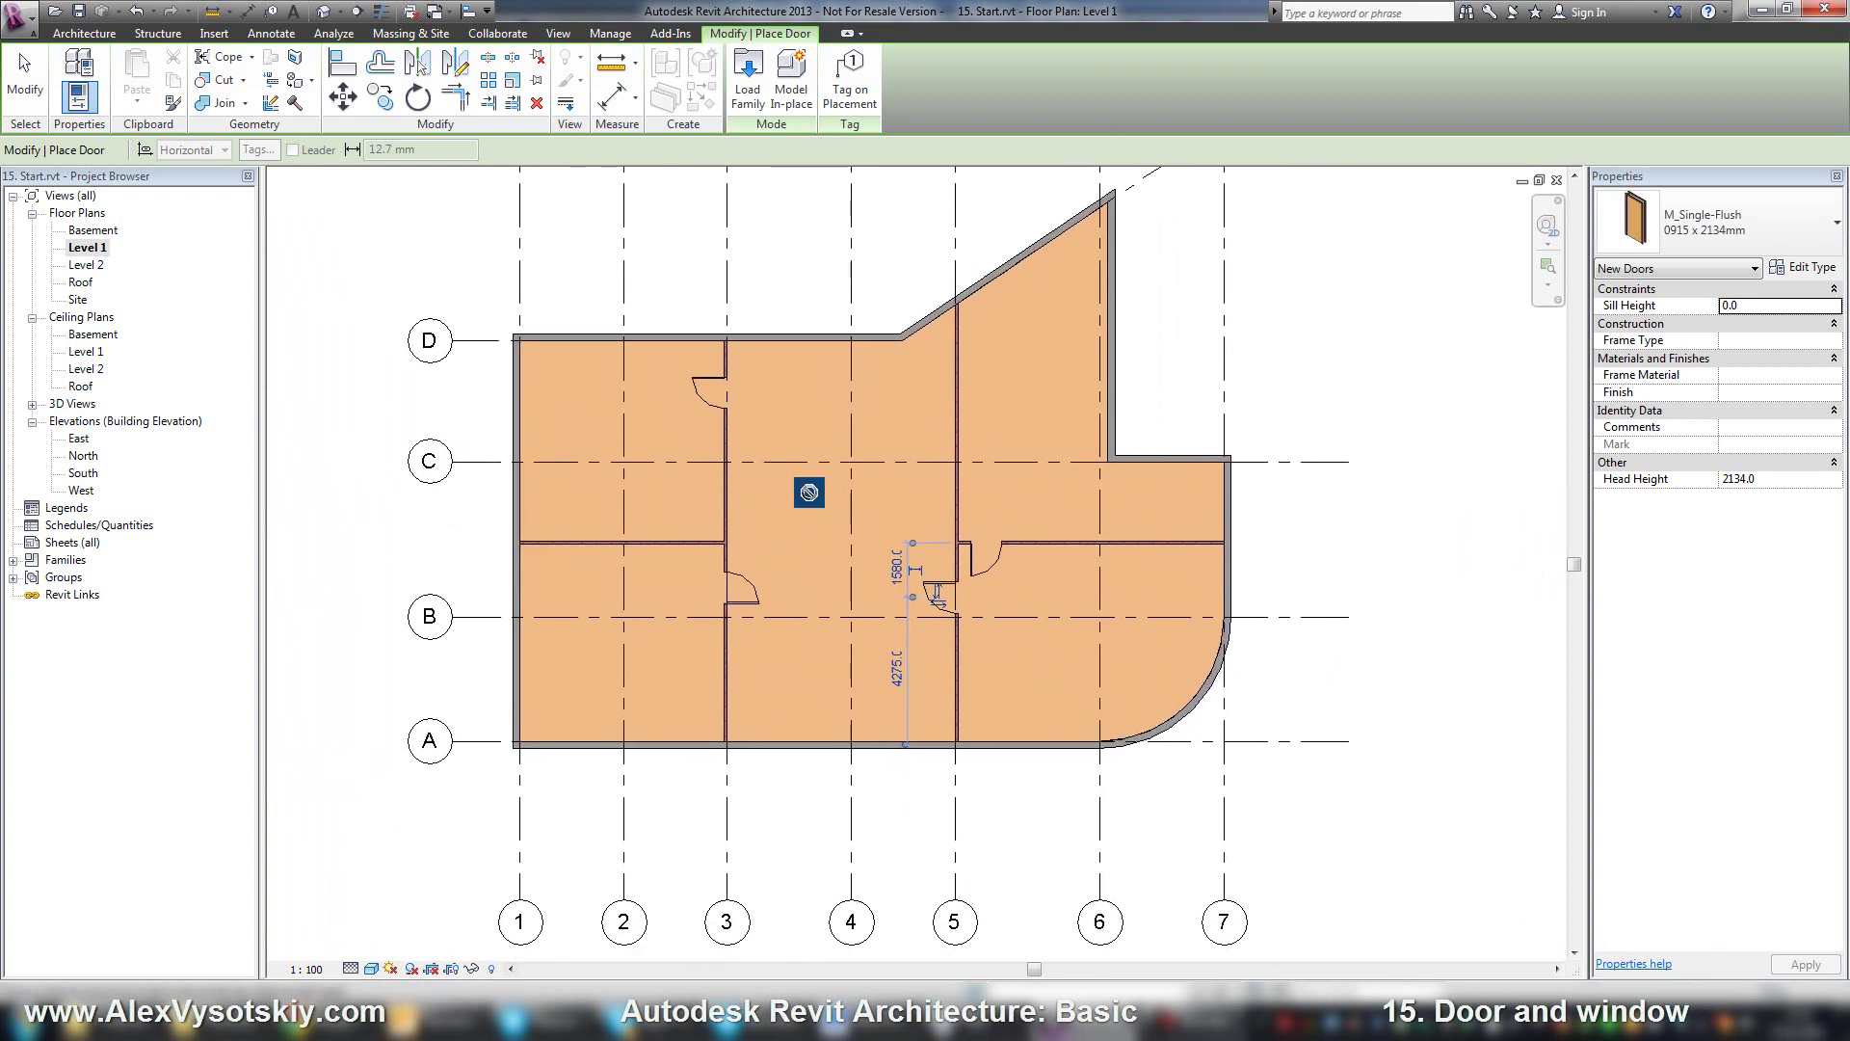
pyautogui.moveTo(809, 489); pyautogui.dragTo(787, 539, button='middle')
pyautogui.press('Escape')
pyautogui.press('Escape')
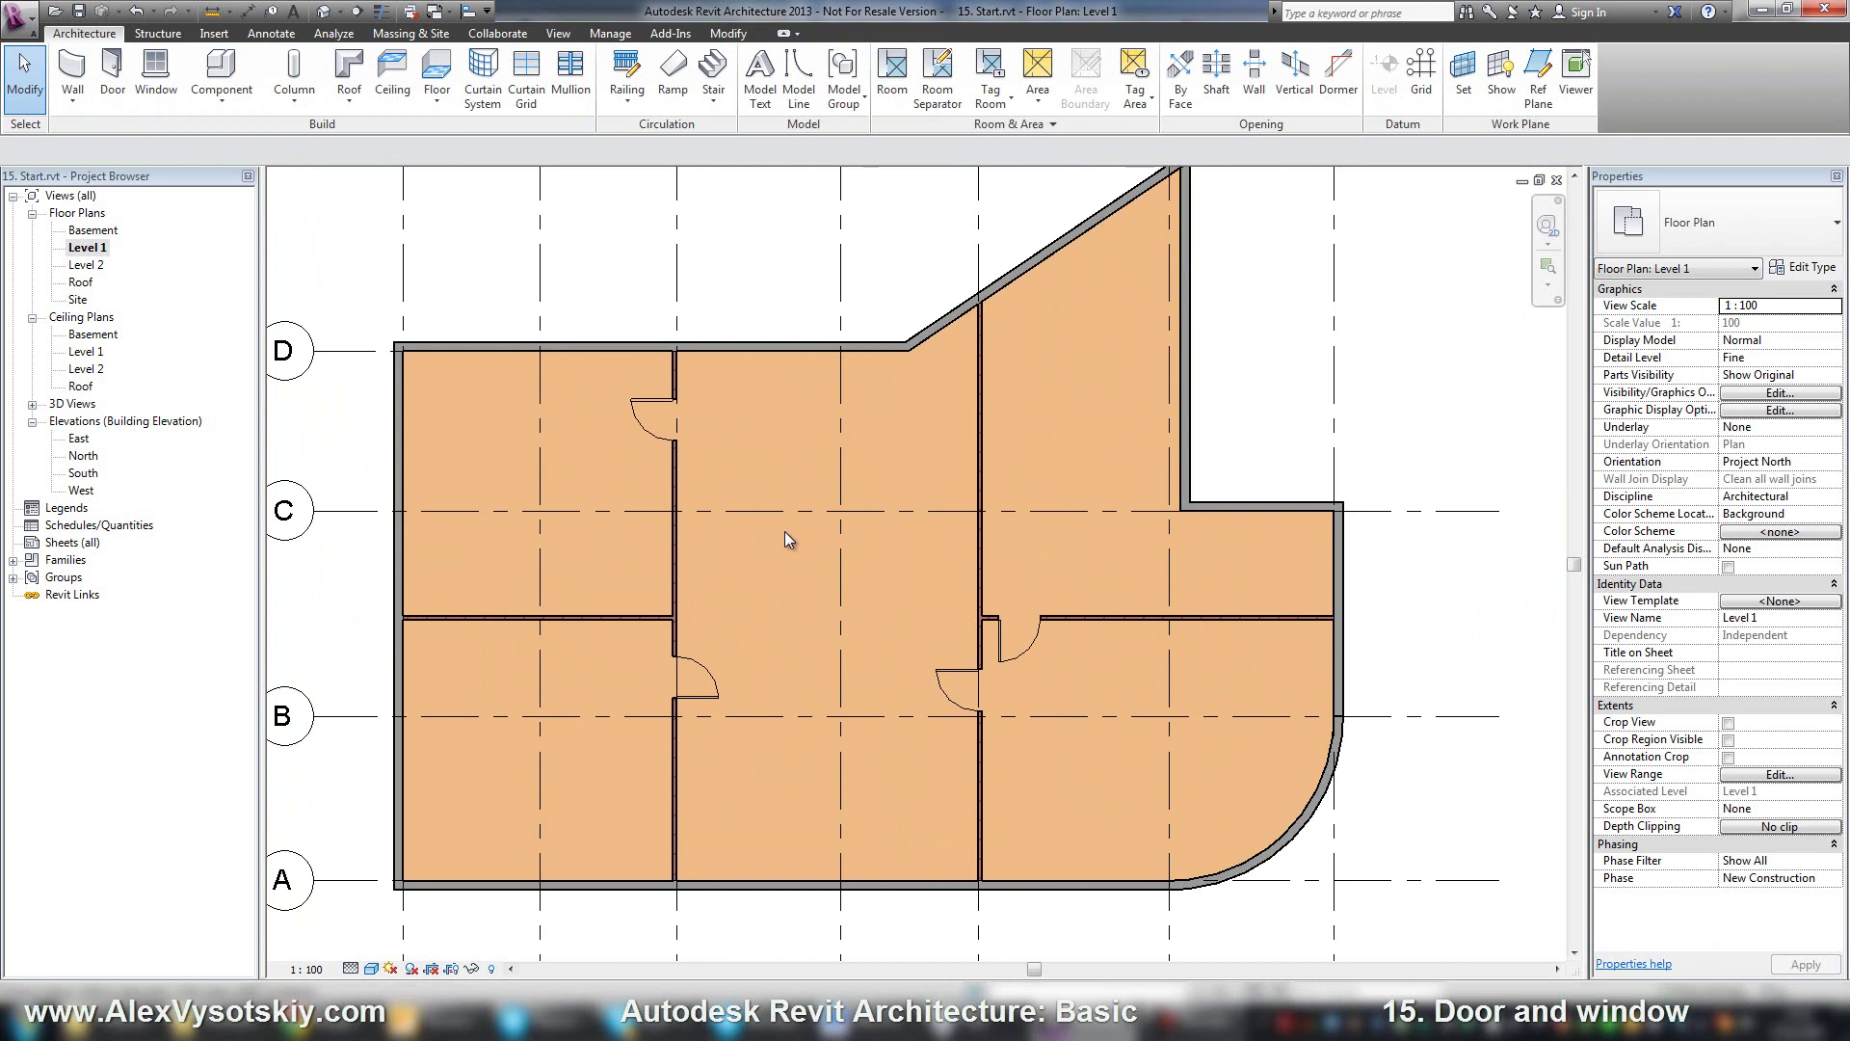
# Load M_Double-Panel 2 and M_Single-Decorative 1 from the library's Doors folder using thumbnail view
pyautogui.click(112, 79)
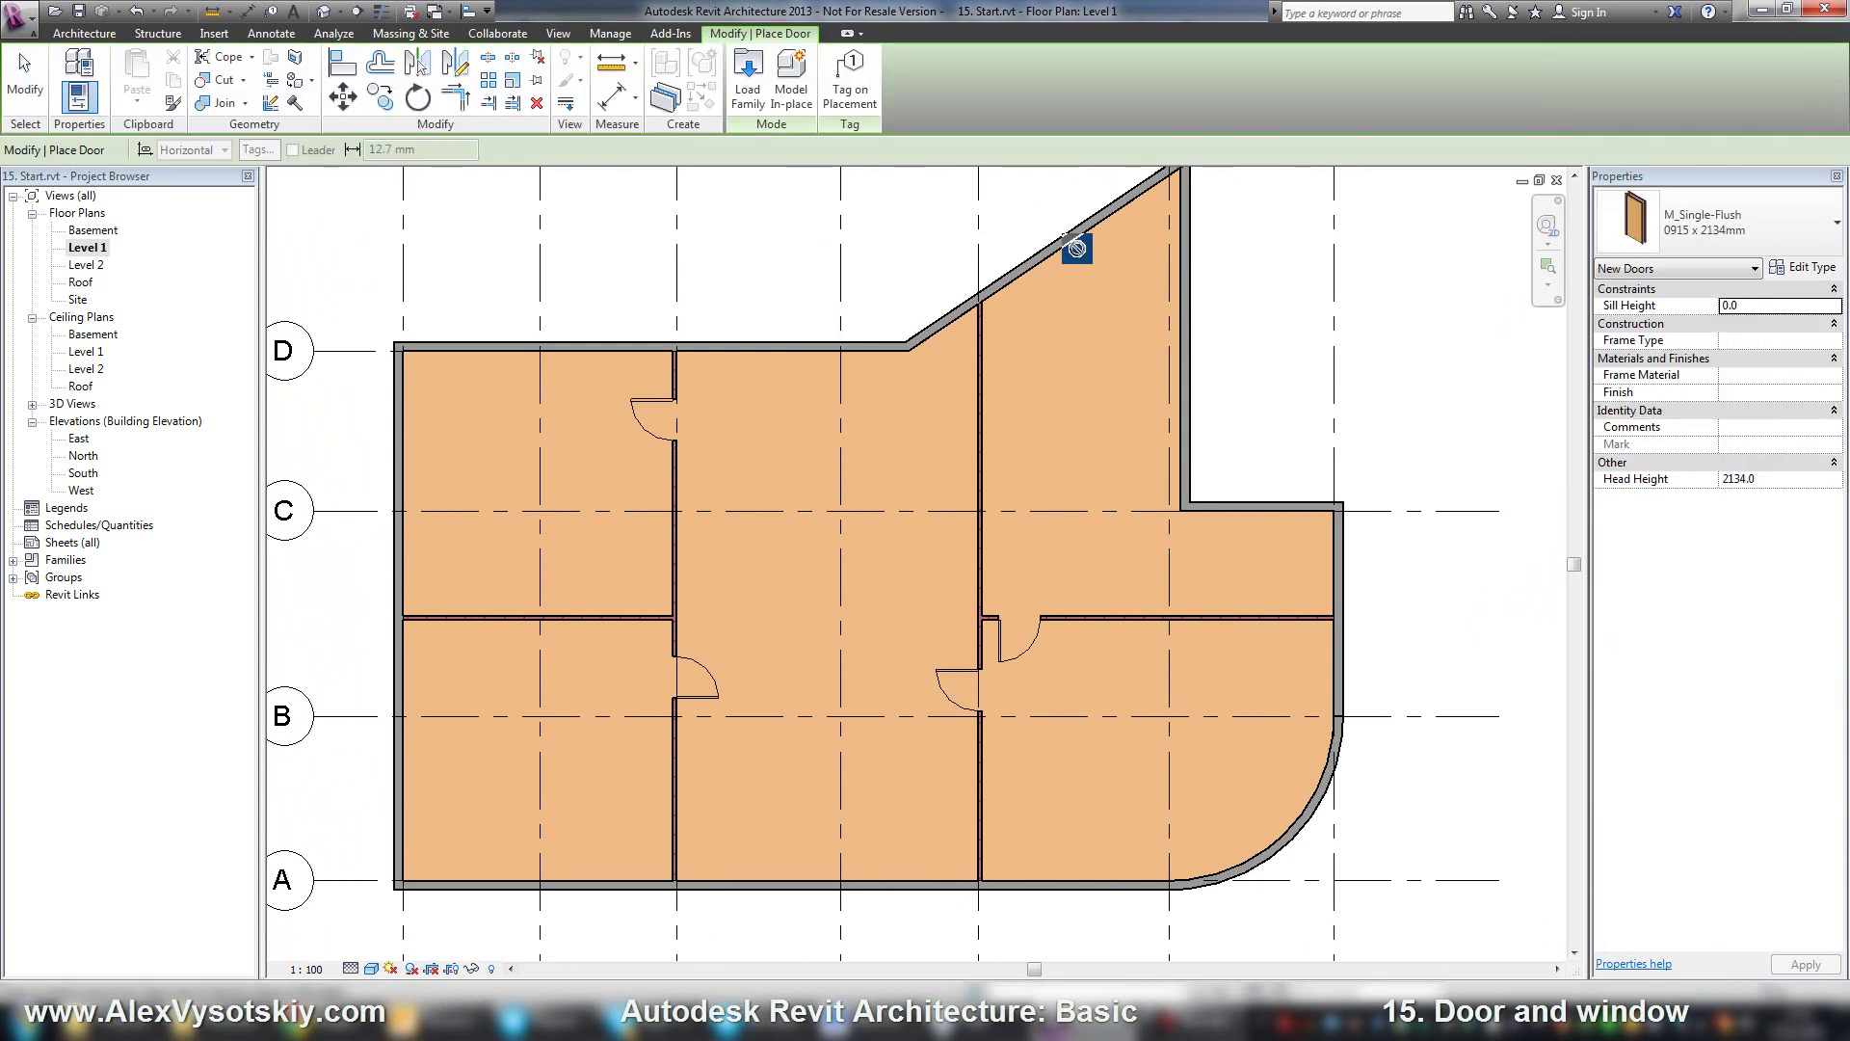
pyautogui.click(756, 83)
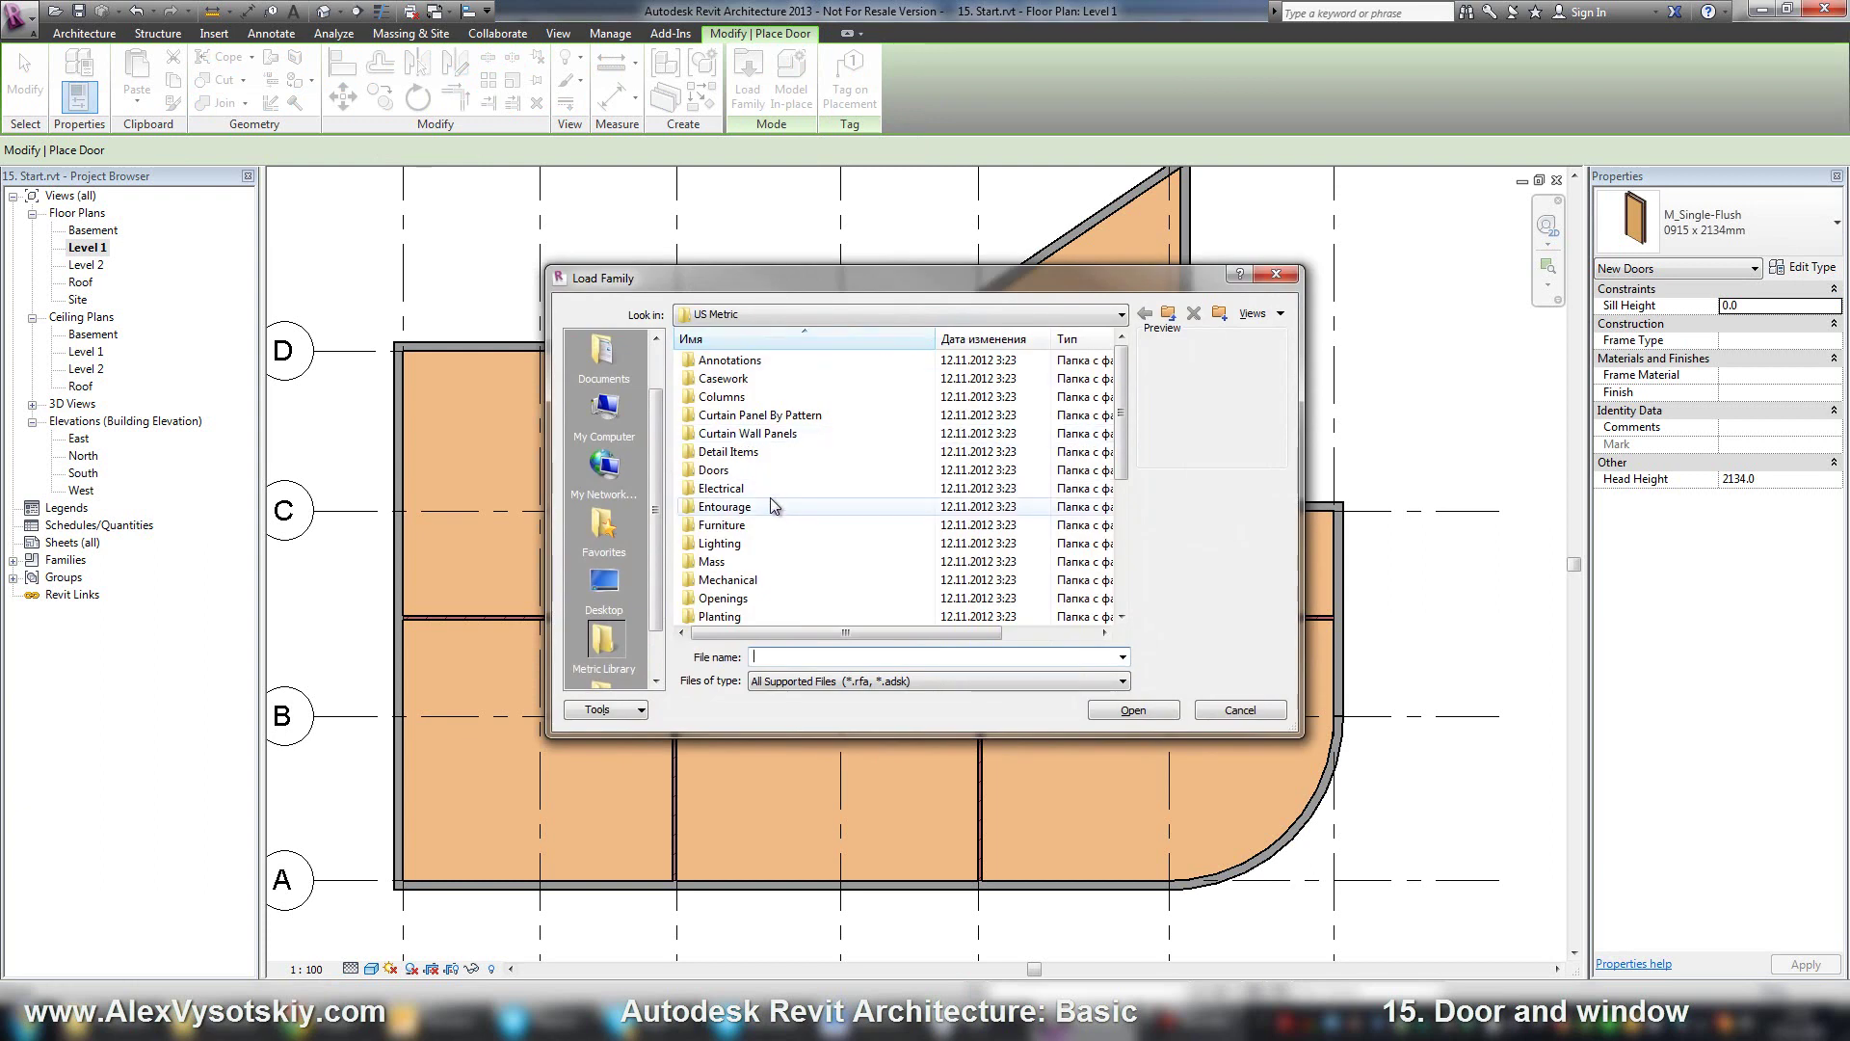
pyautogui.doubleClick(778, 470)
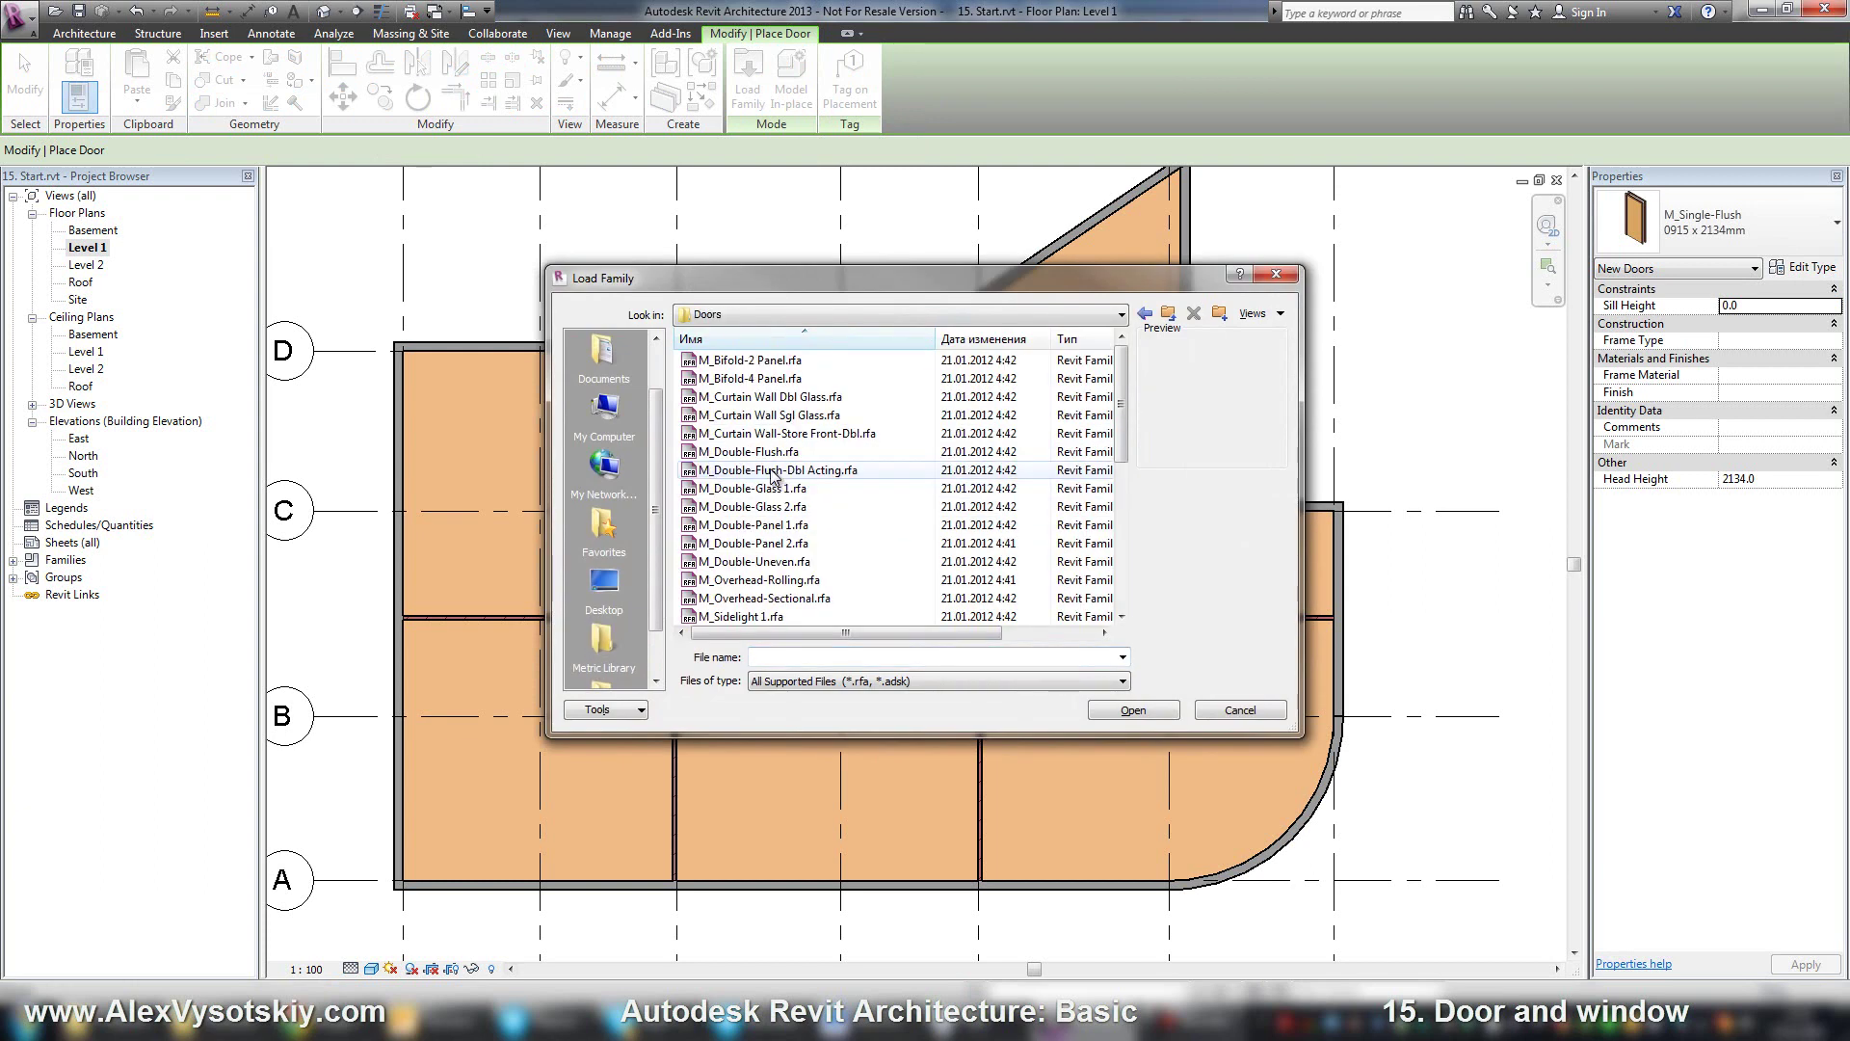
pyautogui.click(1239, 318)
pyautogui.click(1298, 377)
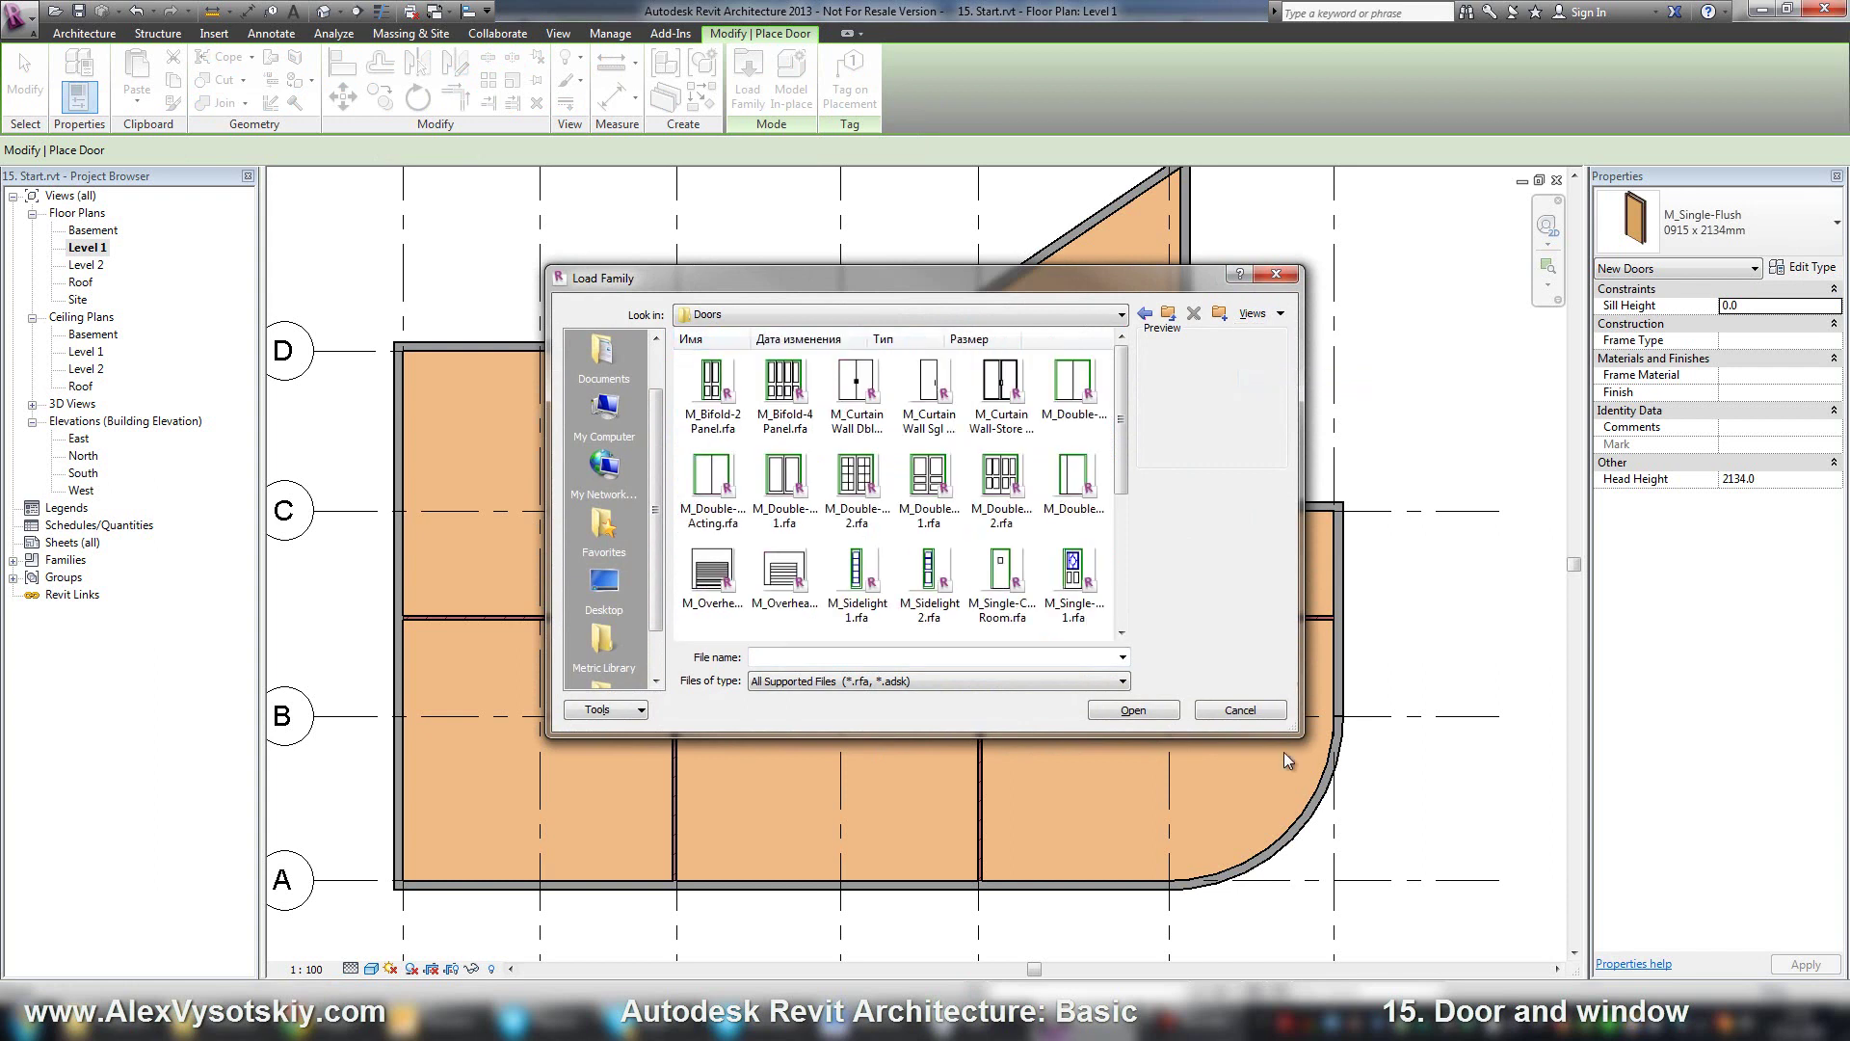
pyautogui.moveTo(1299, 735); pyautogui.dragTo(1487, 855)
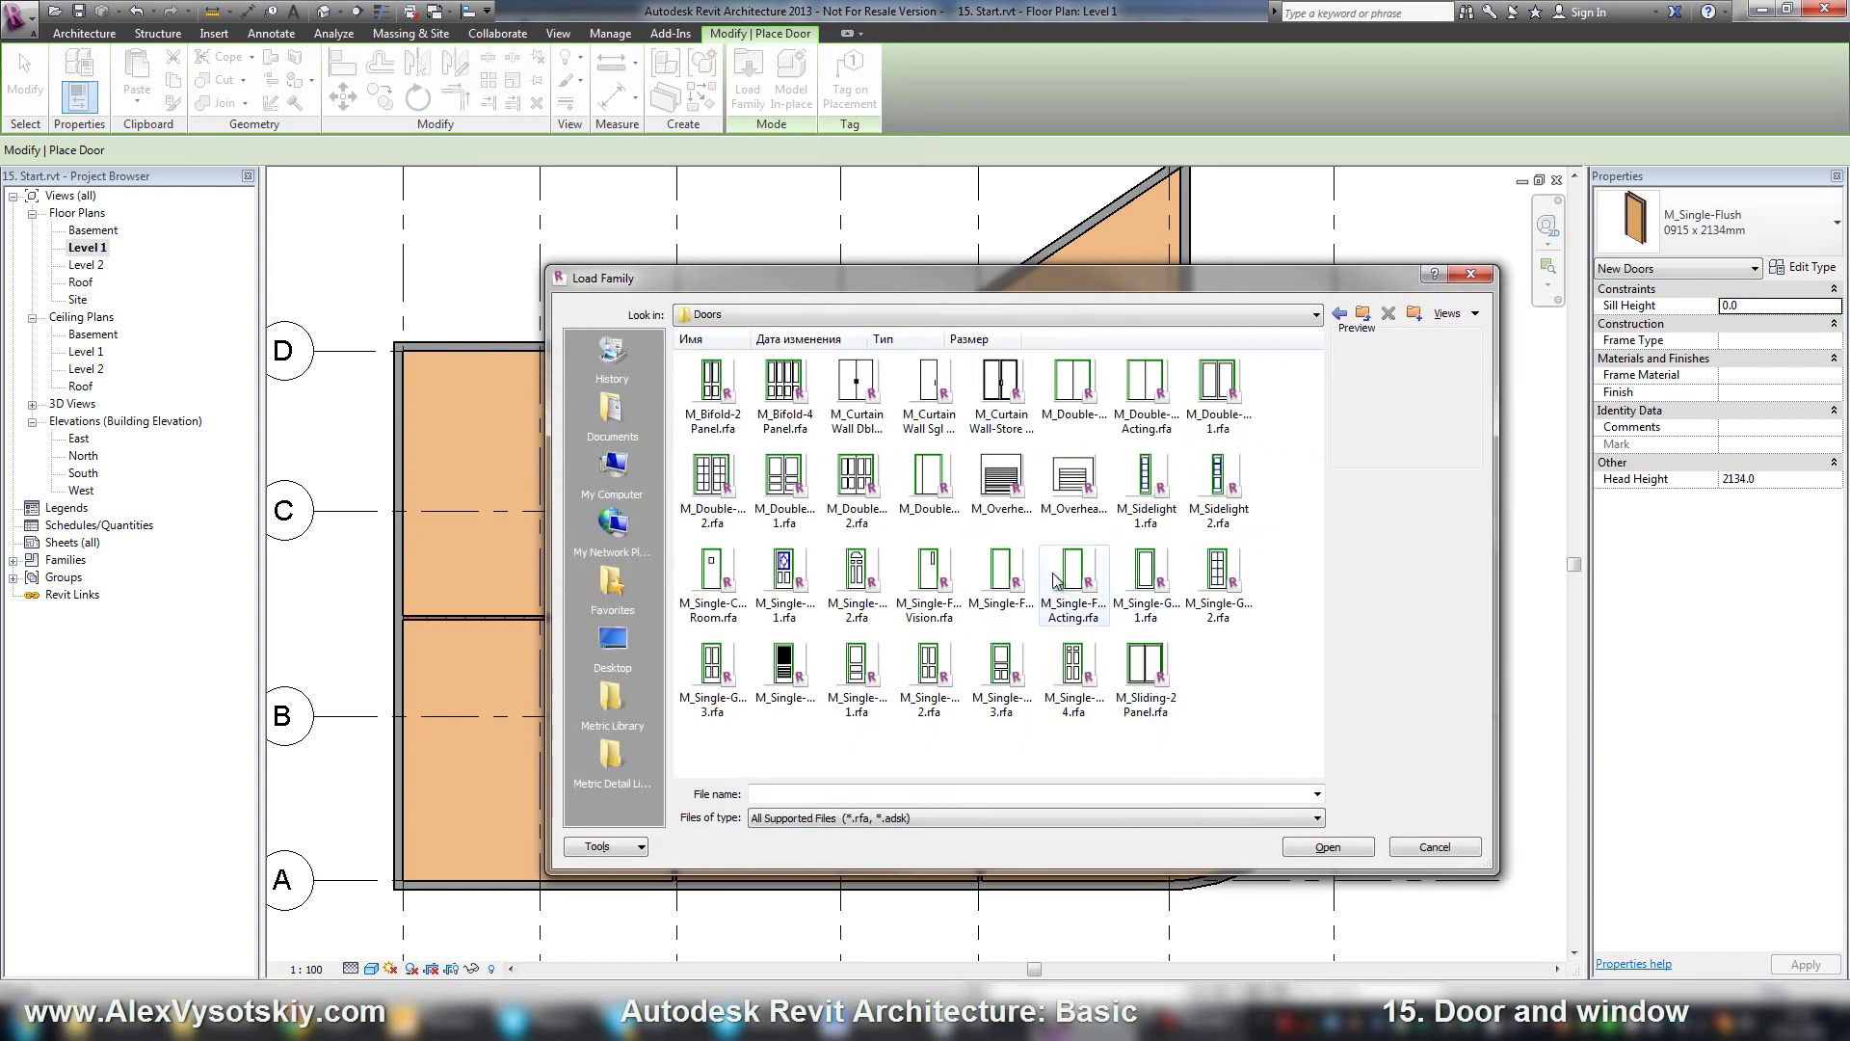
pyautogui.click(867, 474)
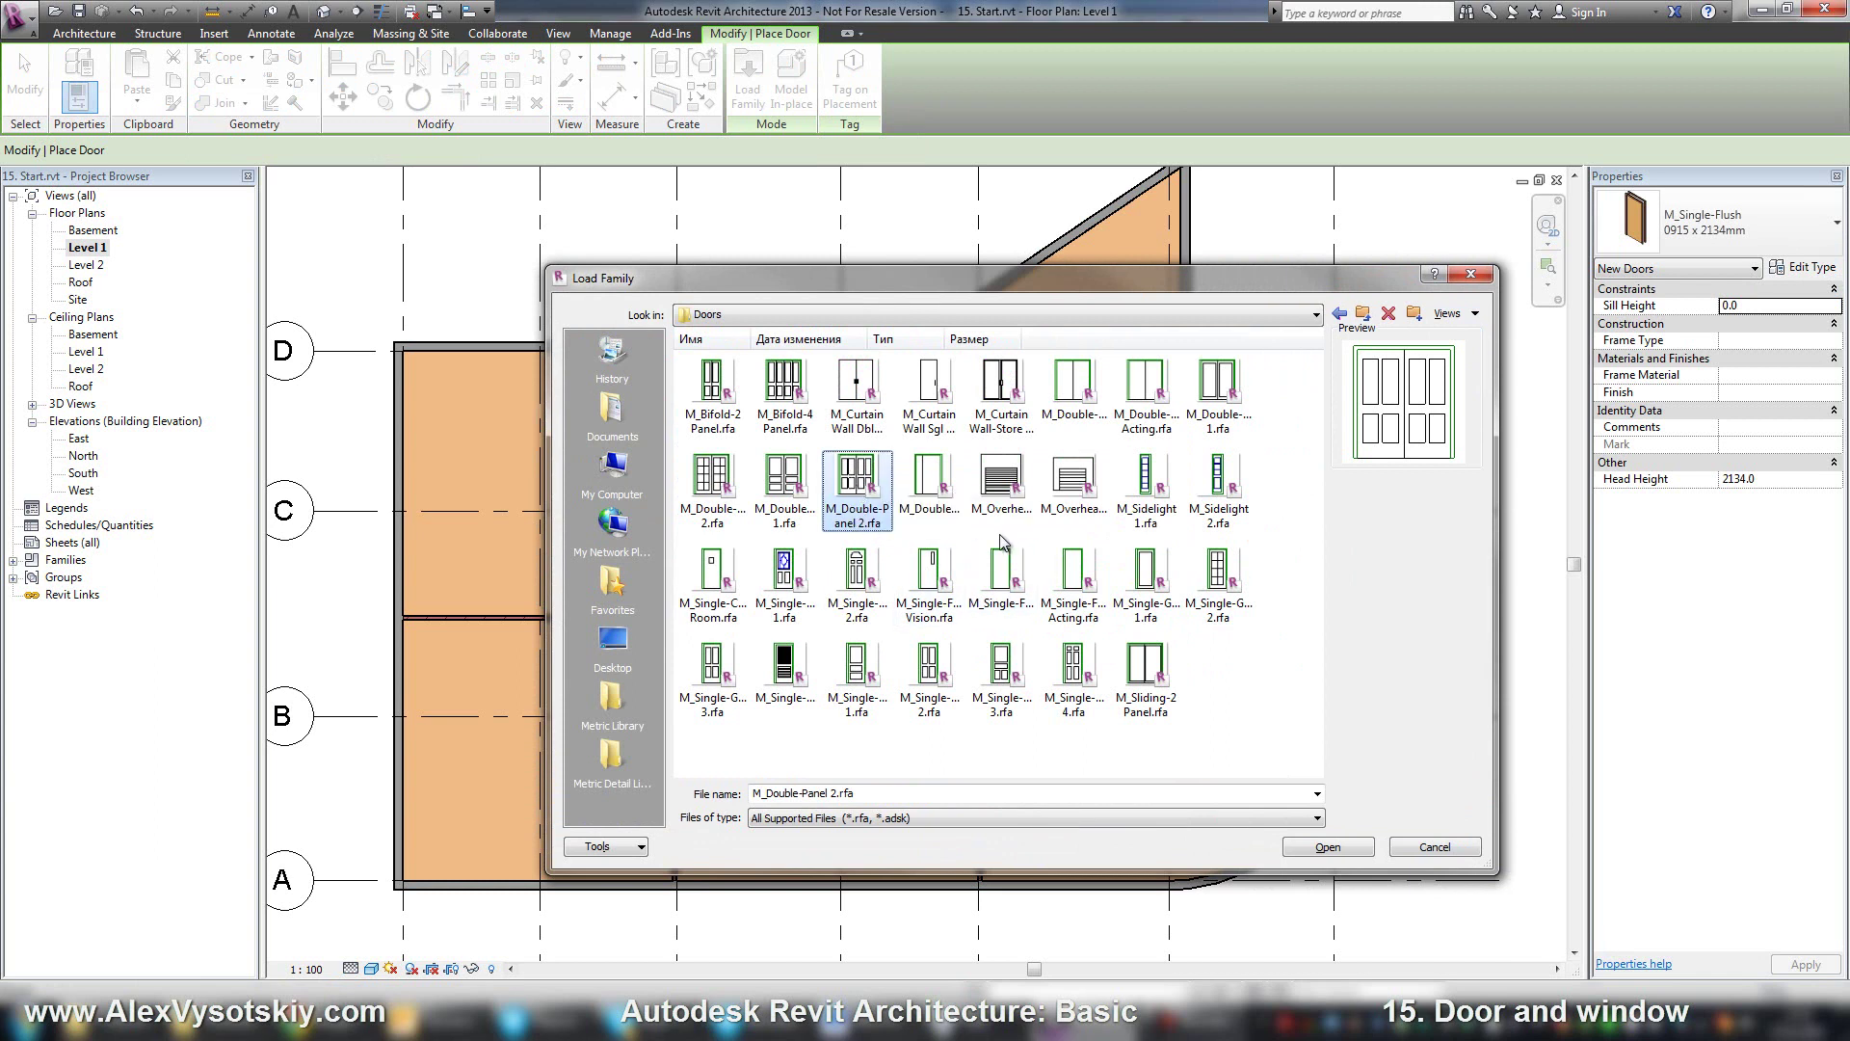
pyautogui.keyDown('ctrl'); pyautogui.click(788, 600); pyautogui.keyUp('ctrl')
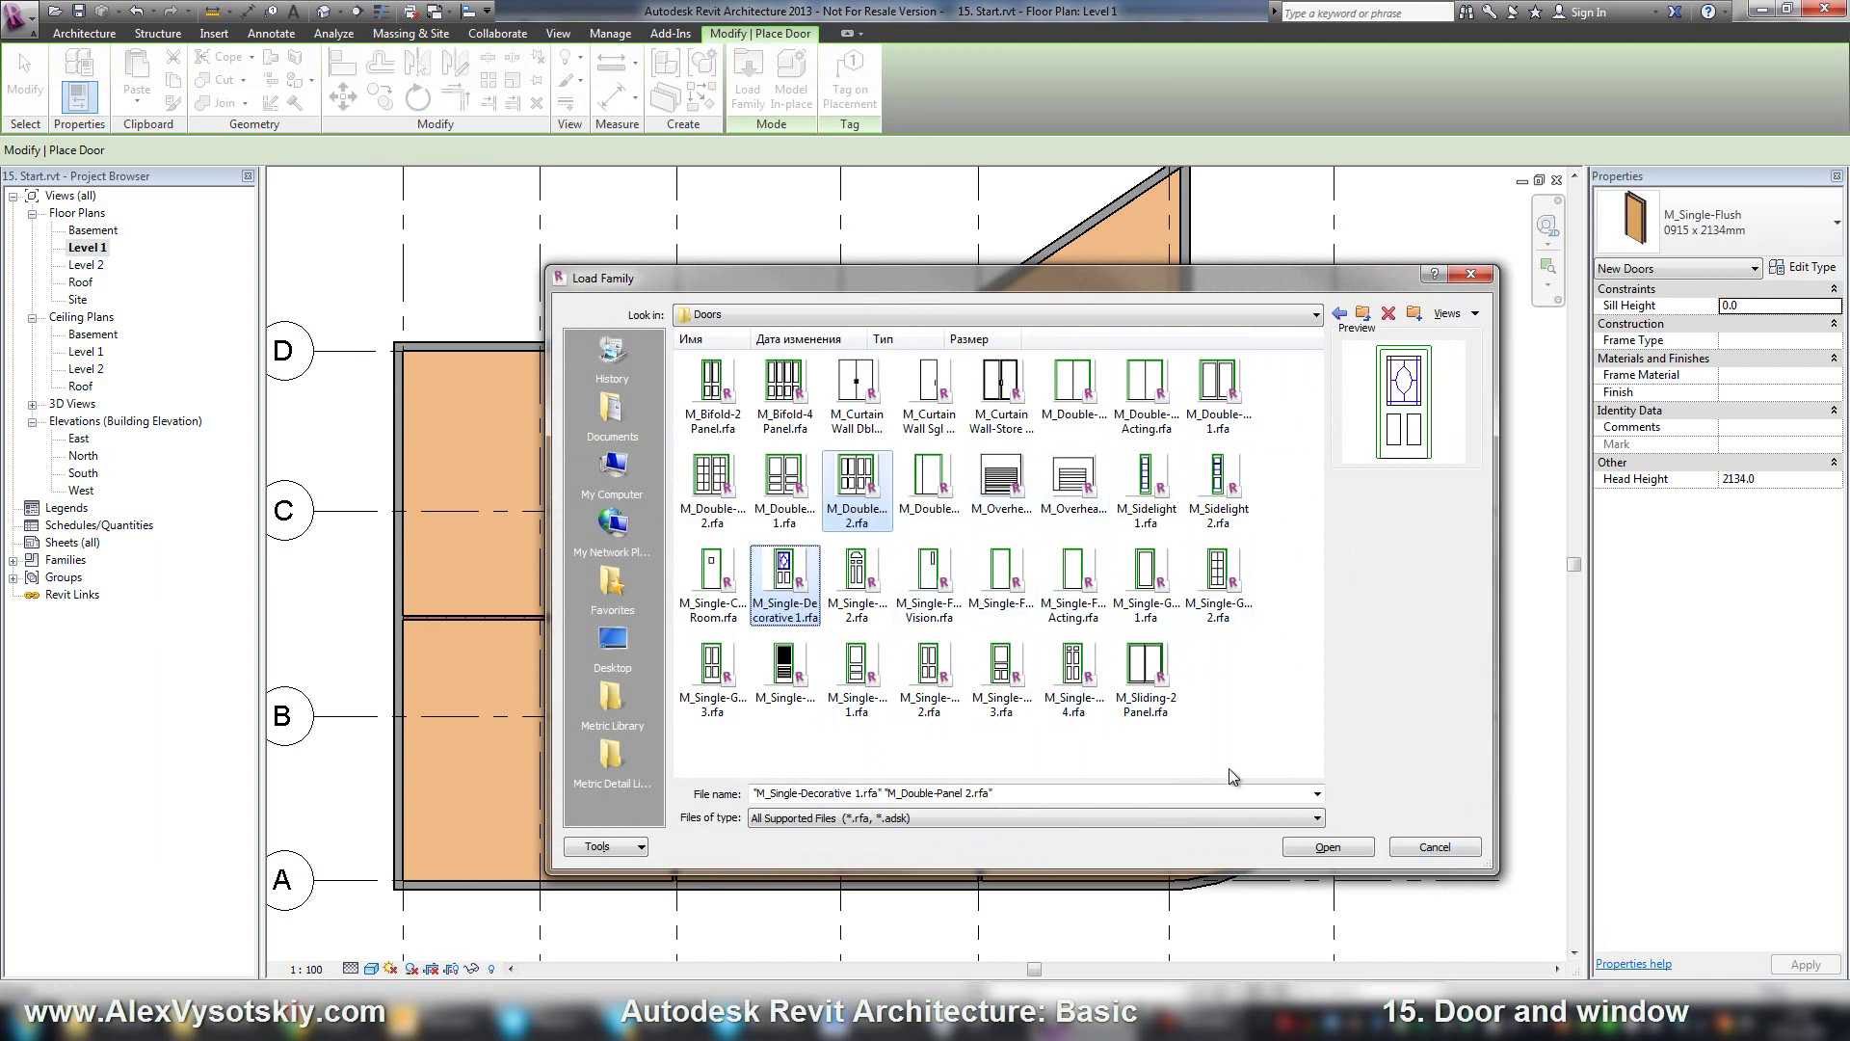
pyautogui.click(1345, 848)
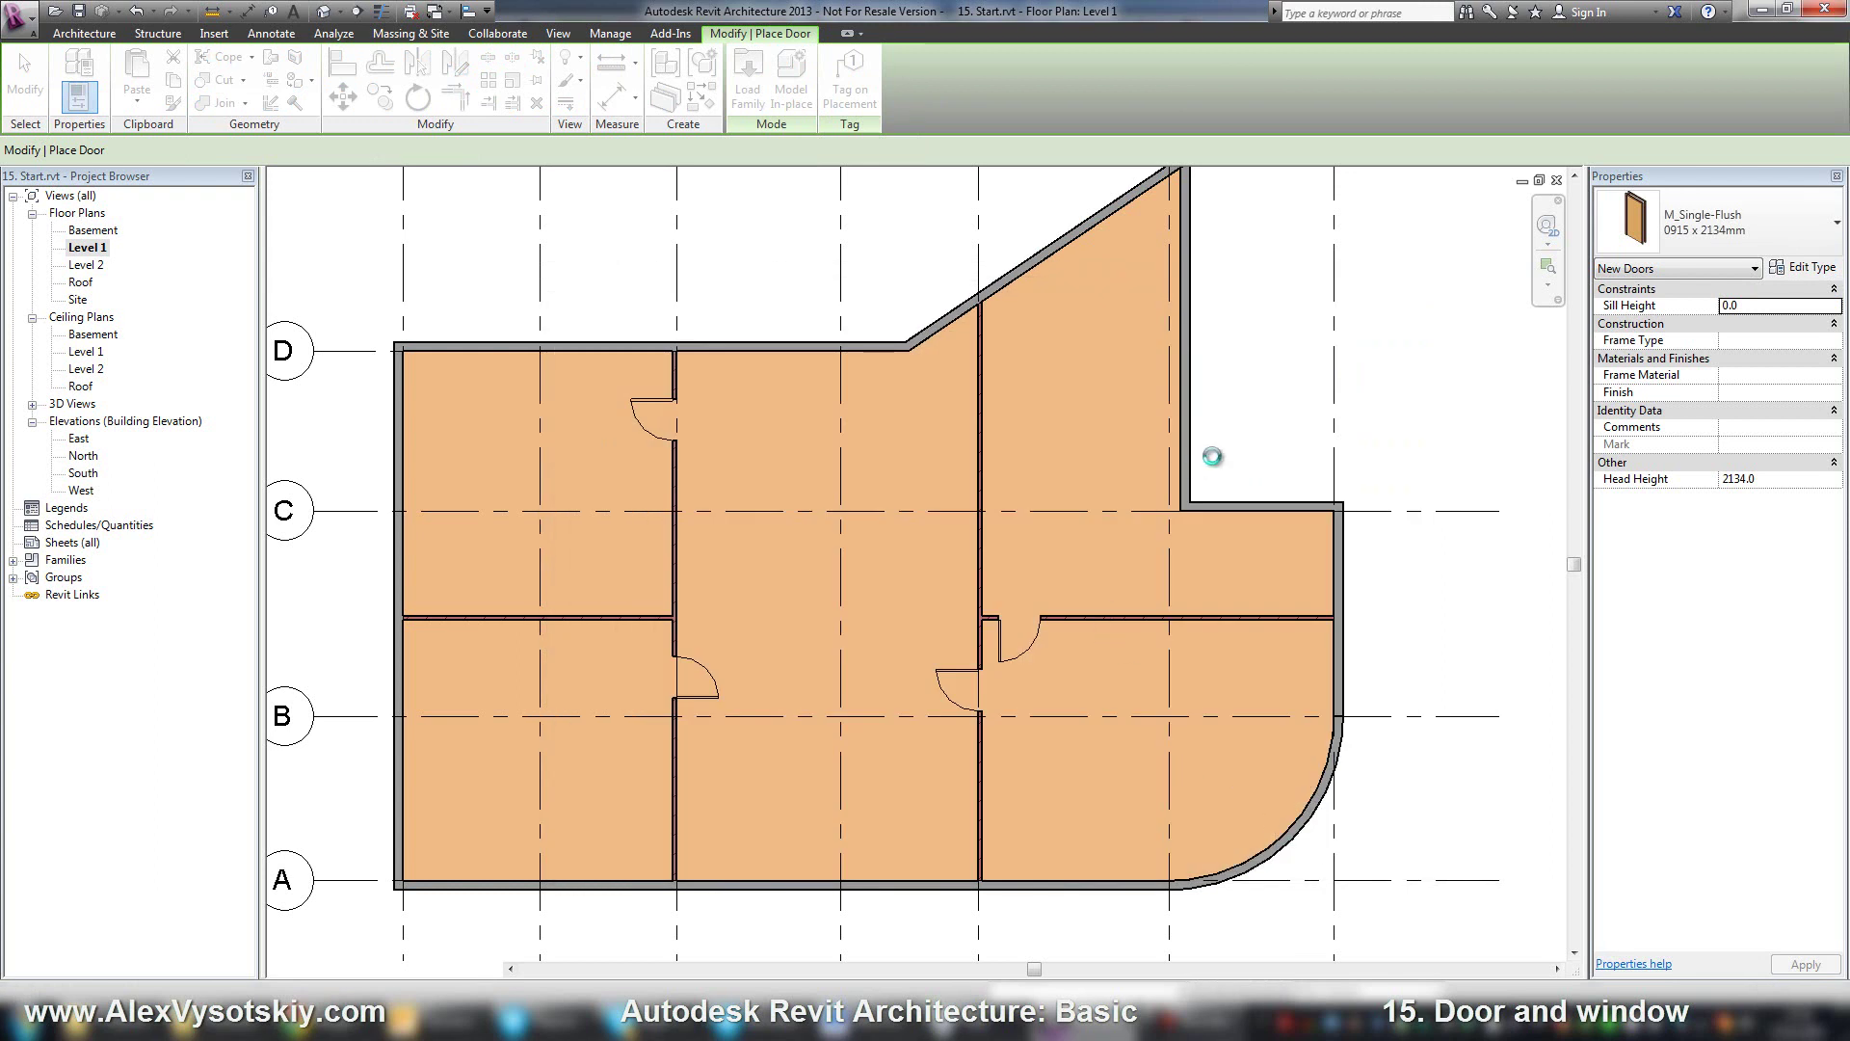
# Place an M_Single-Decorative 1 0914 x 2134mm door in the top wall between grids 3 and 4
pyautogui.click(1683, 227)
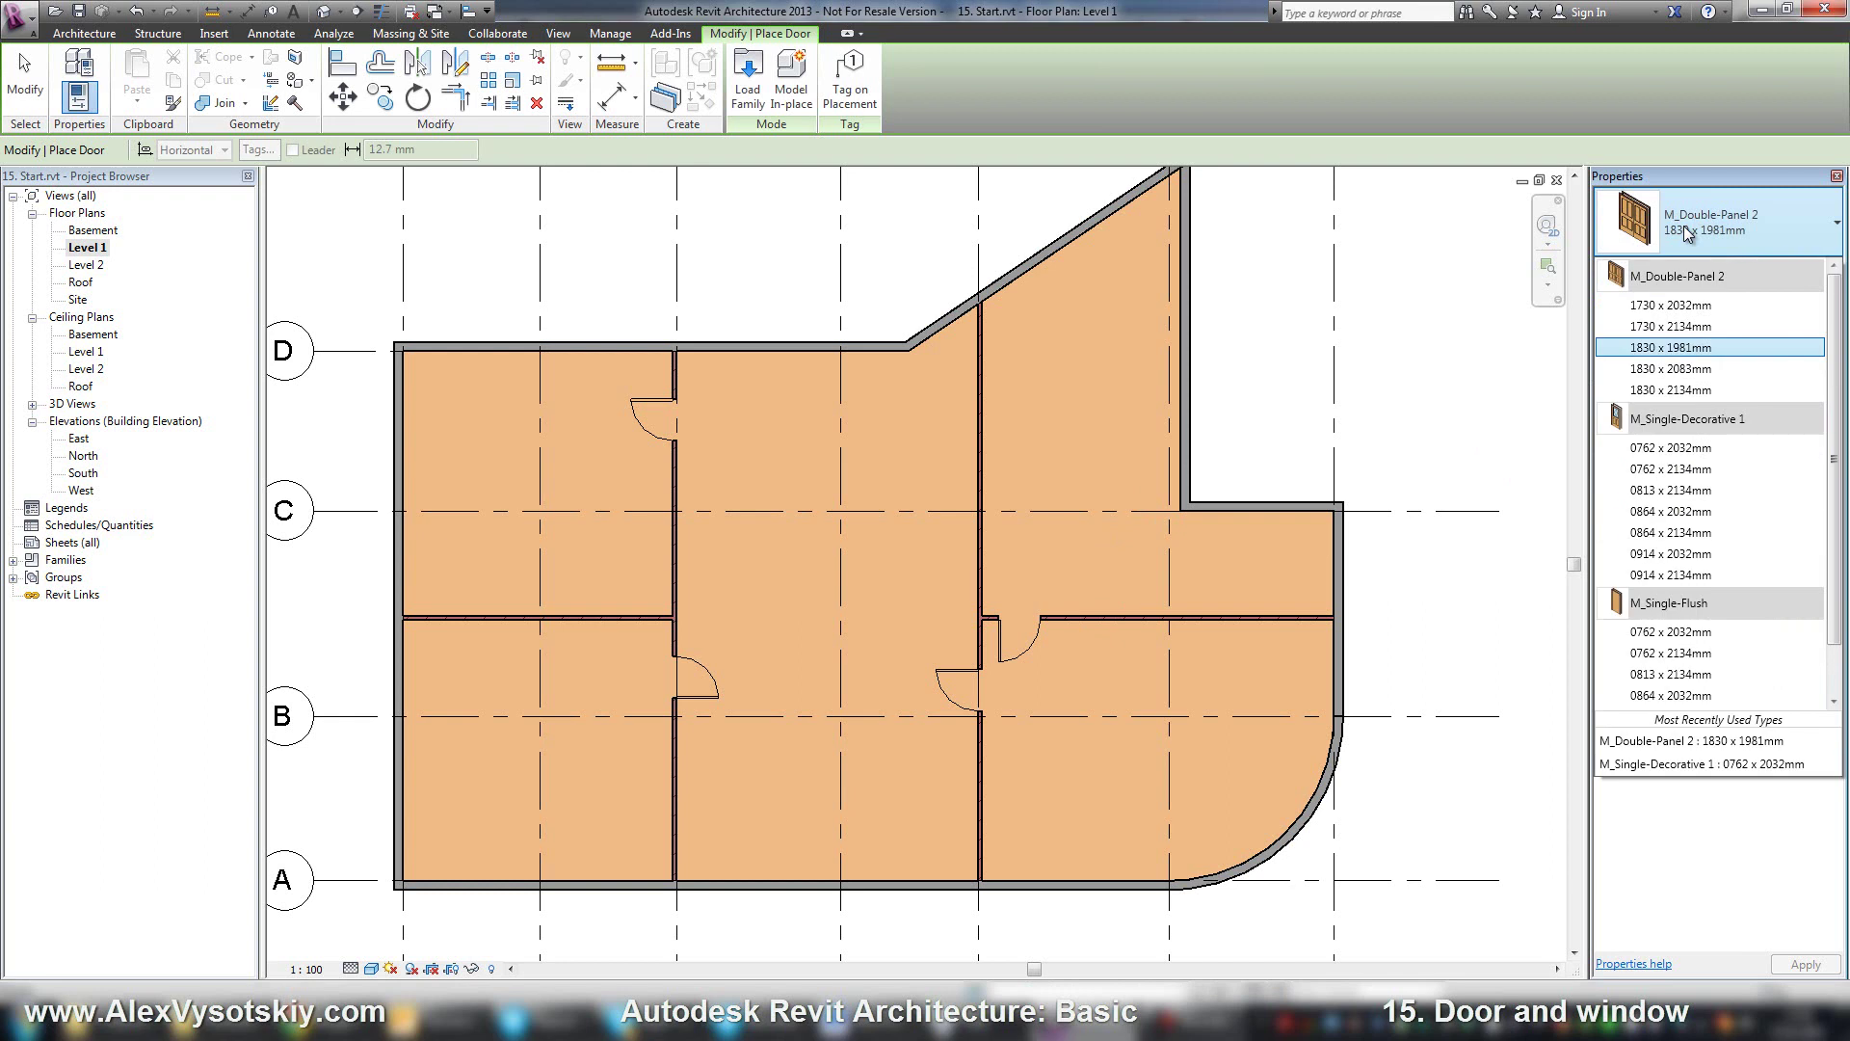
pyautogui.click(1732, 390)
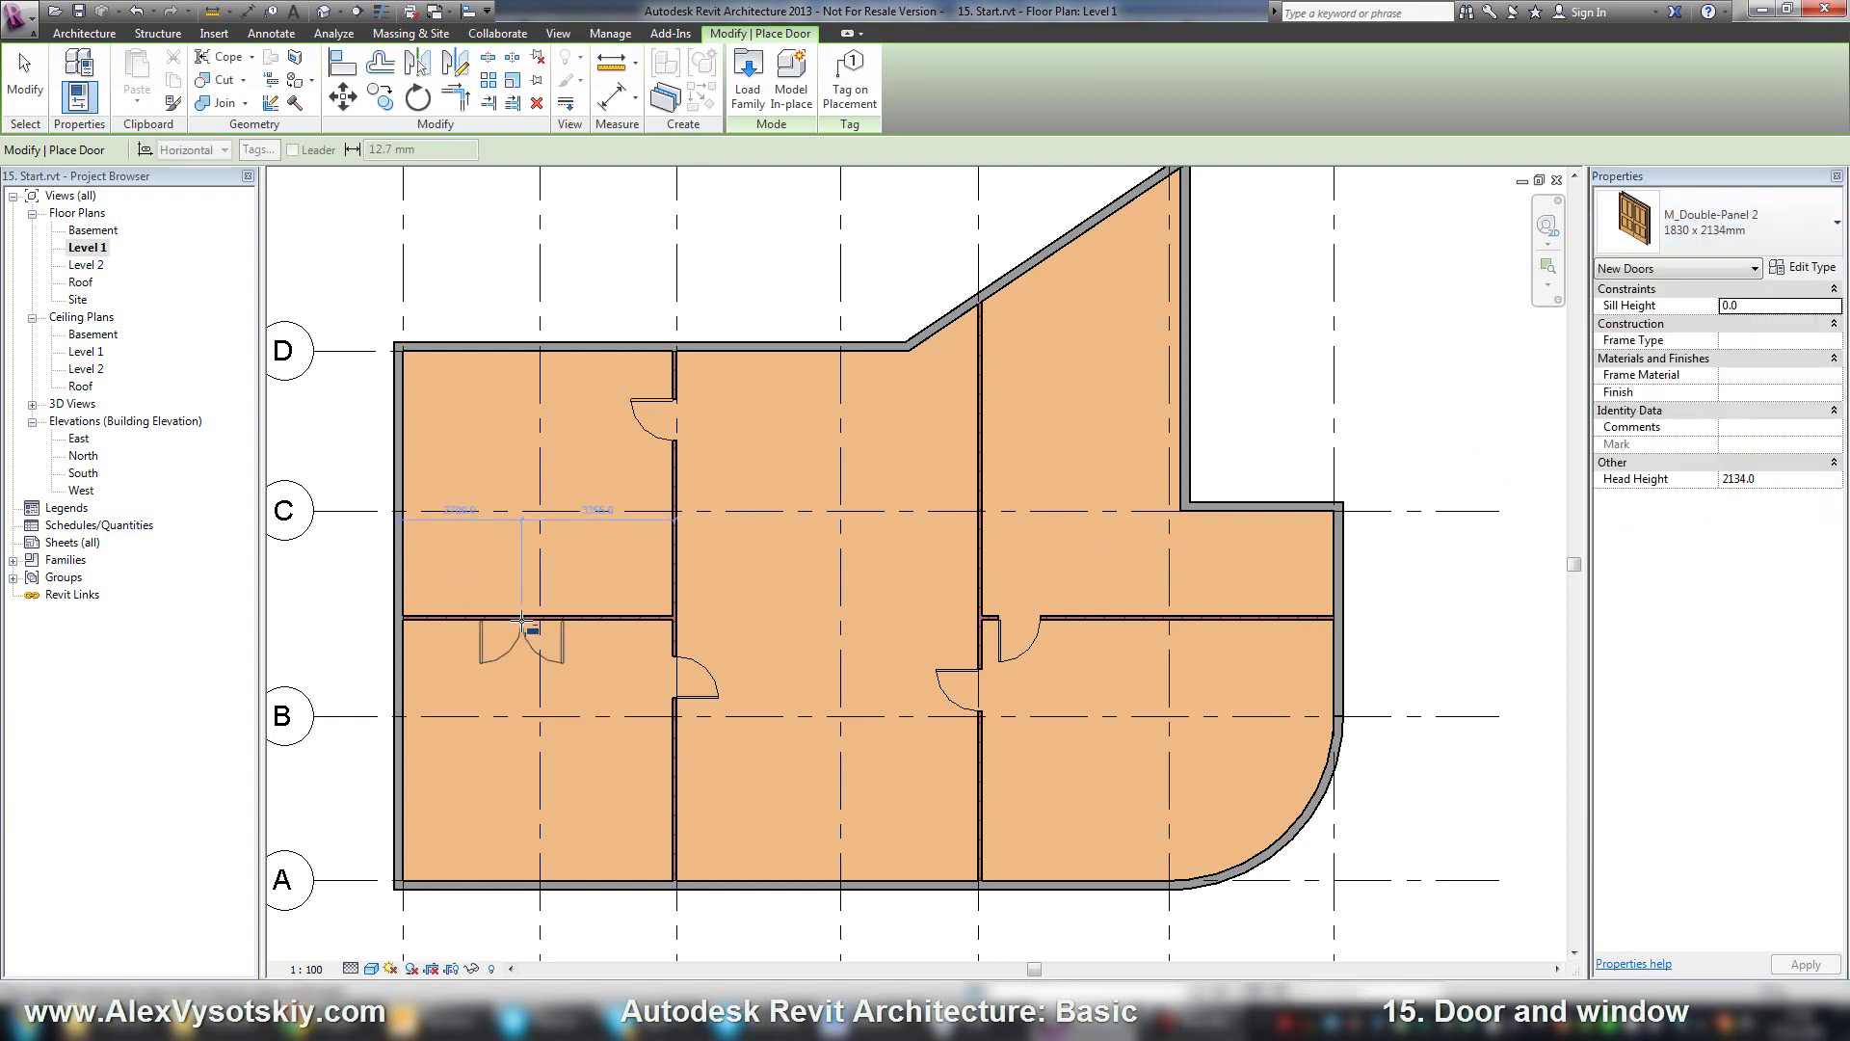
pyautogui.click(1762, 207)
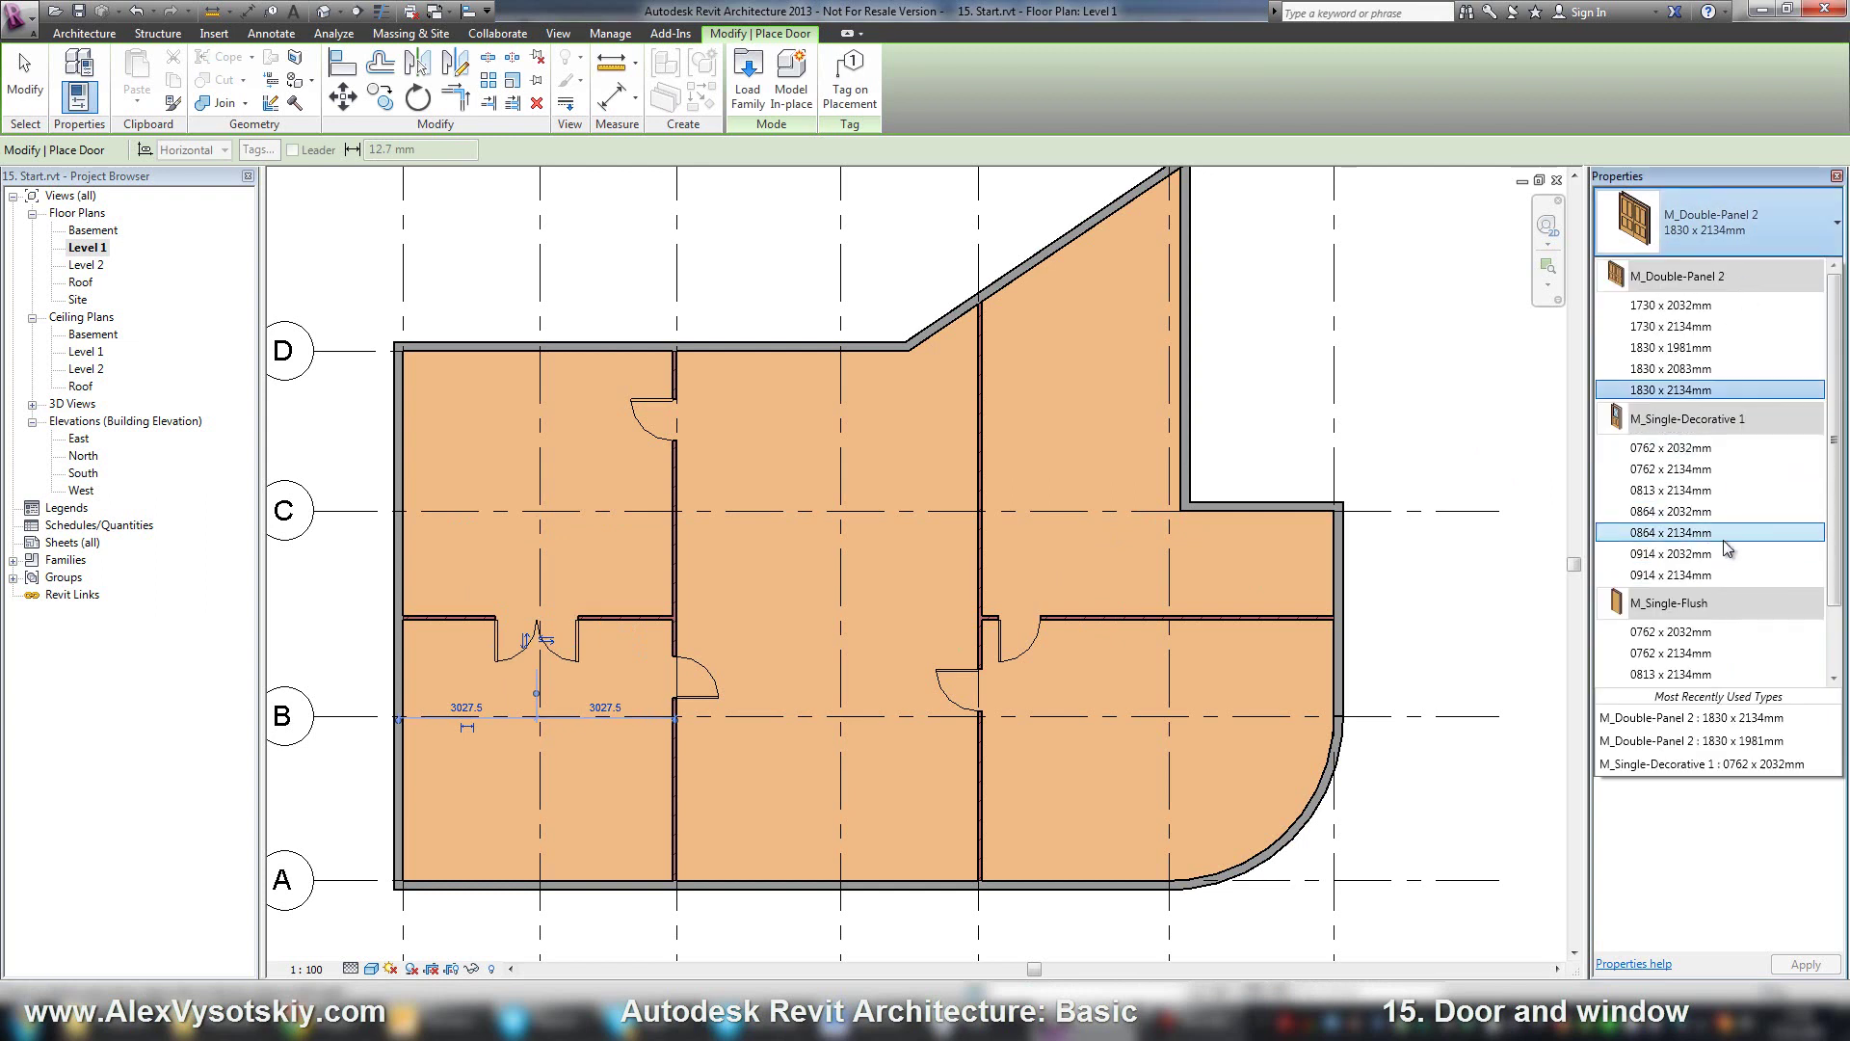
pyautogui.click(1705, 576)
pyautogui.click(769, 337)
pyautogui.scroll(-3, 792, 512)
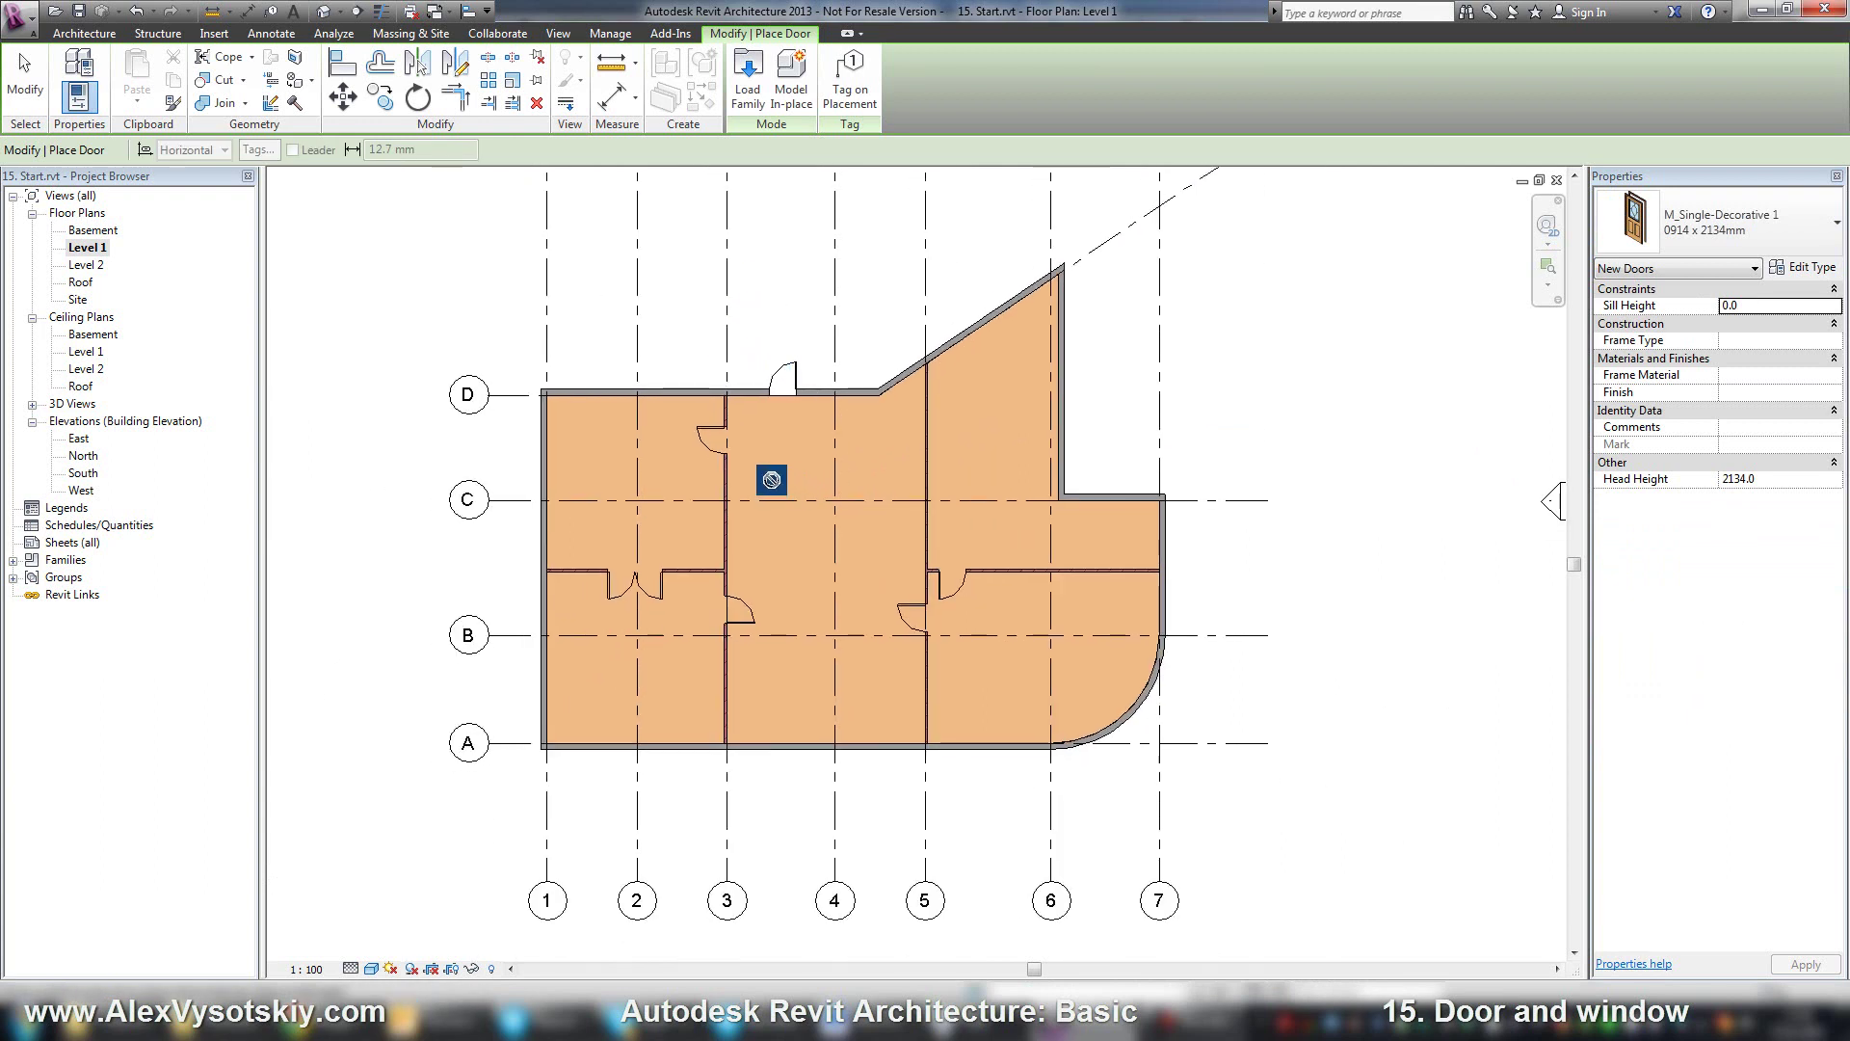
pyautogui.press('Escape')
pyautogui.press('Escape')
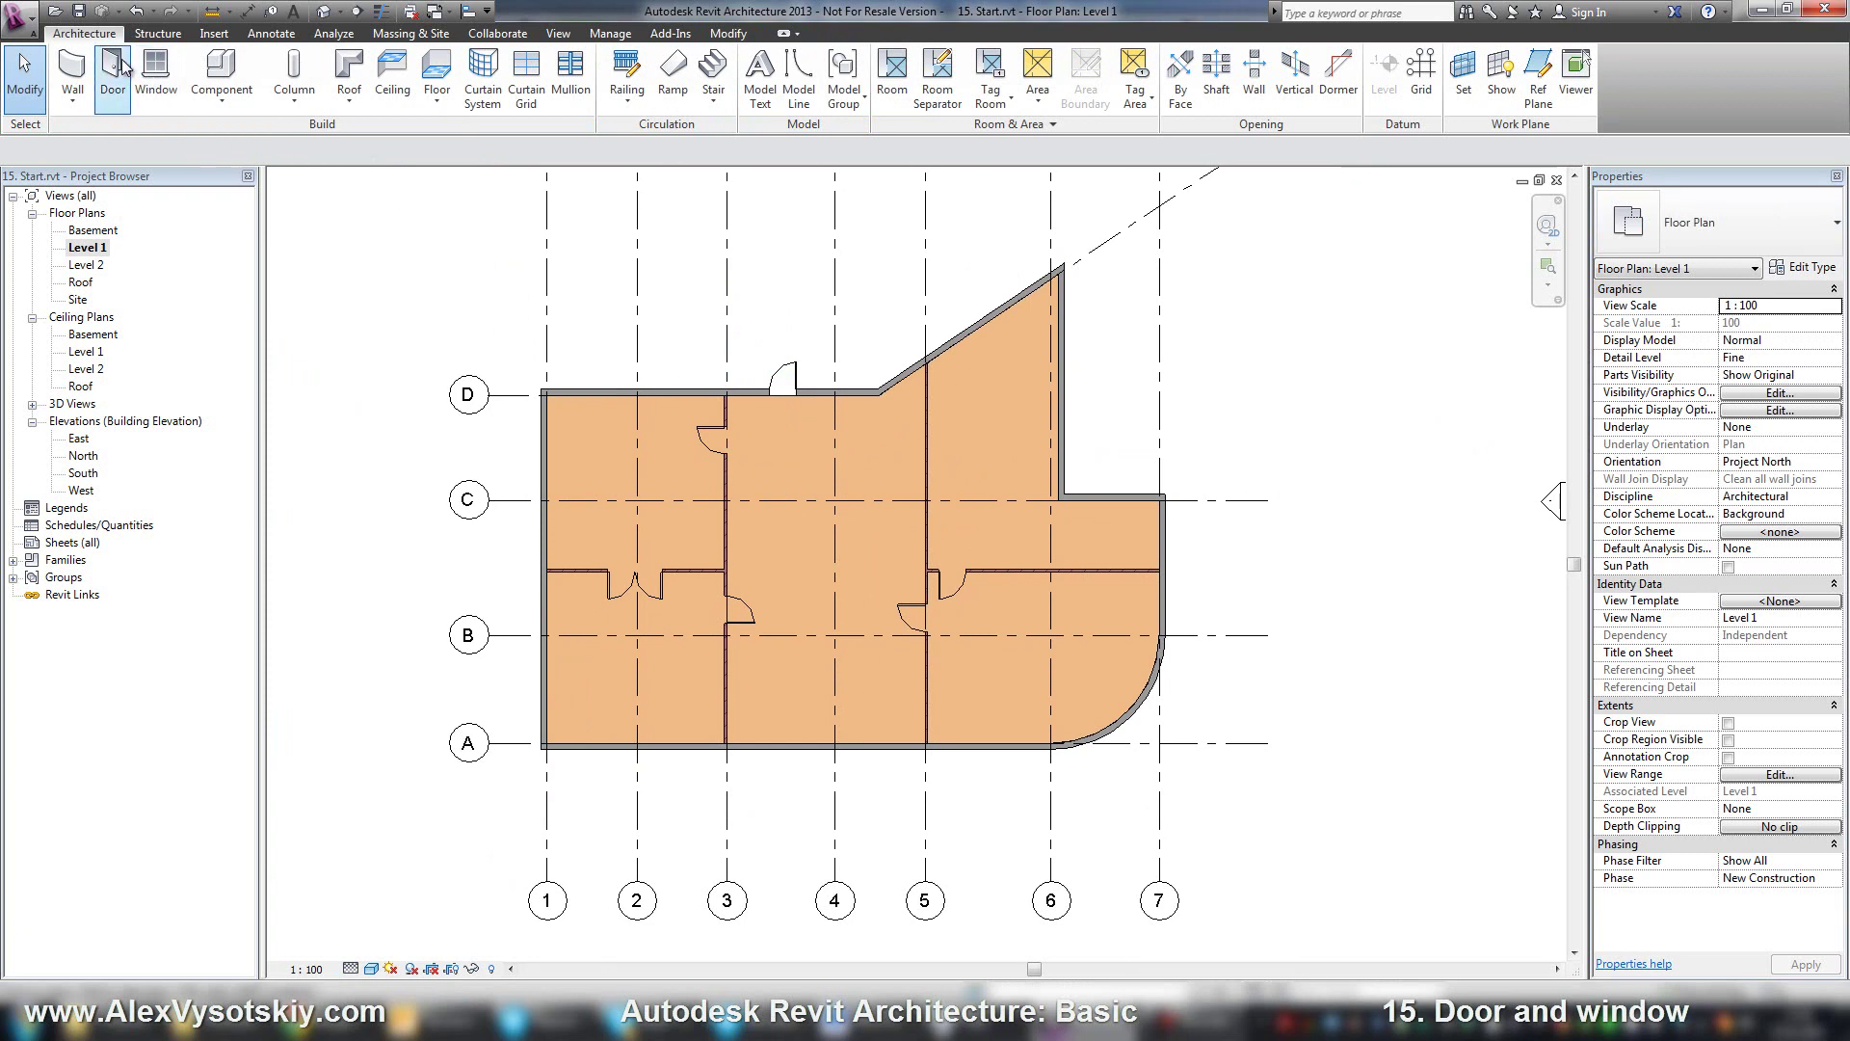
pyautogui.click(214, 34)
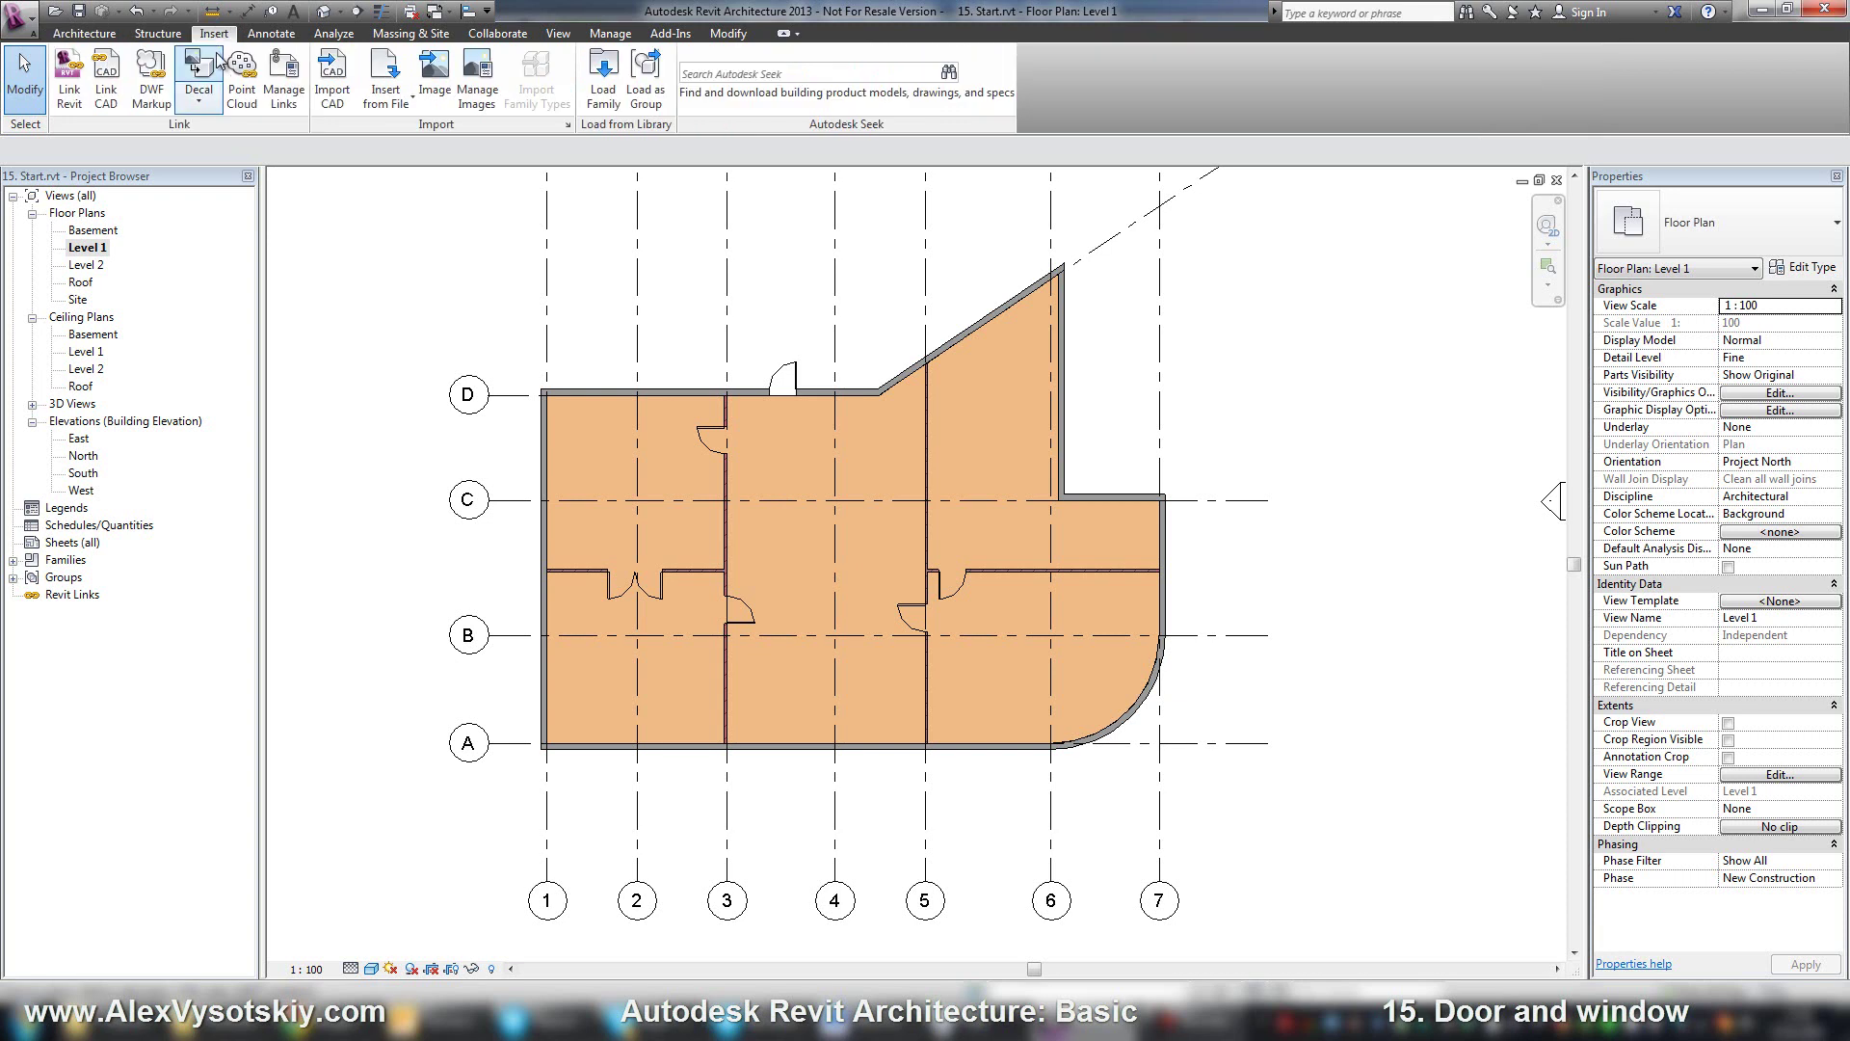
pyautogui.click(599, 101)
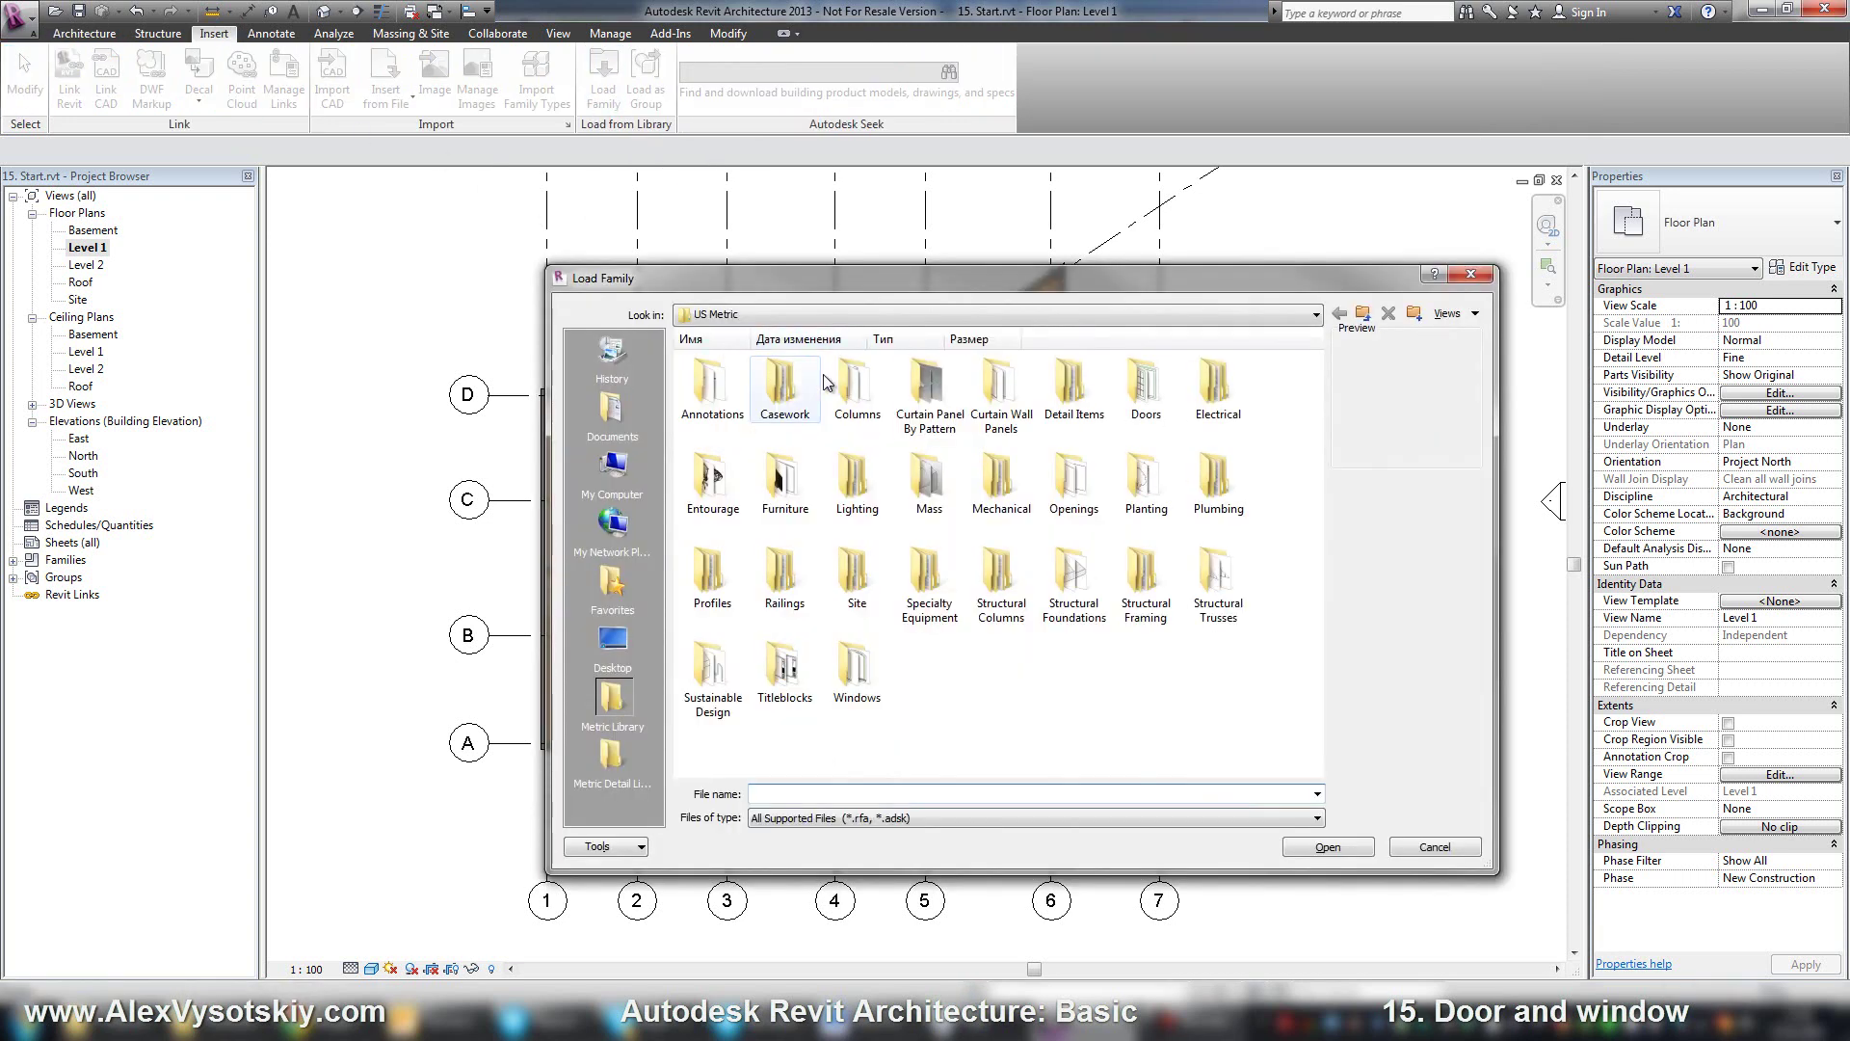
pyautogui.click(1472, 276)
pyautogui.click(617, 108)
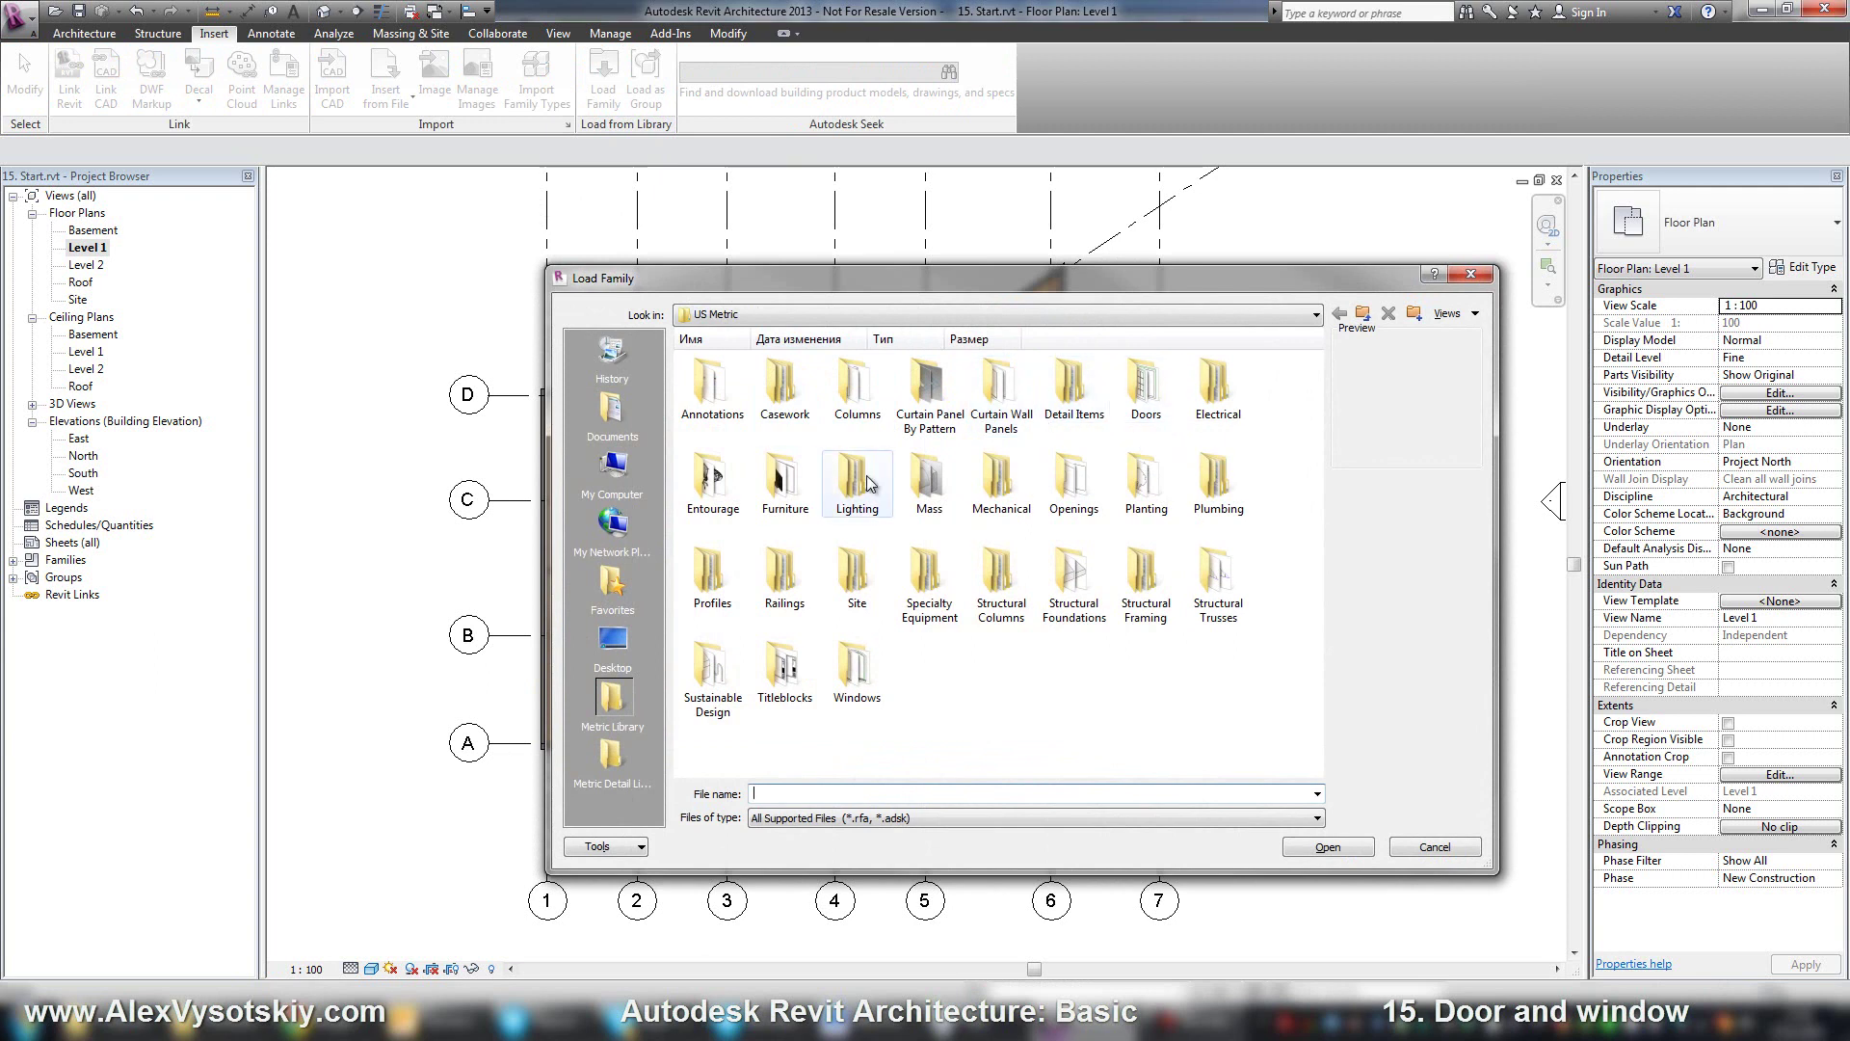
pyautogui.click(1488, 274)
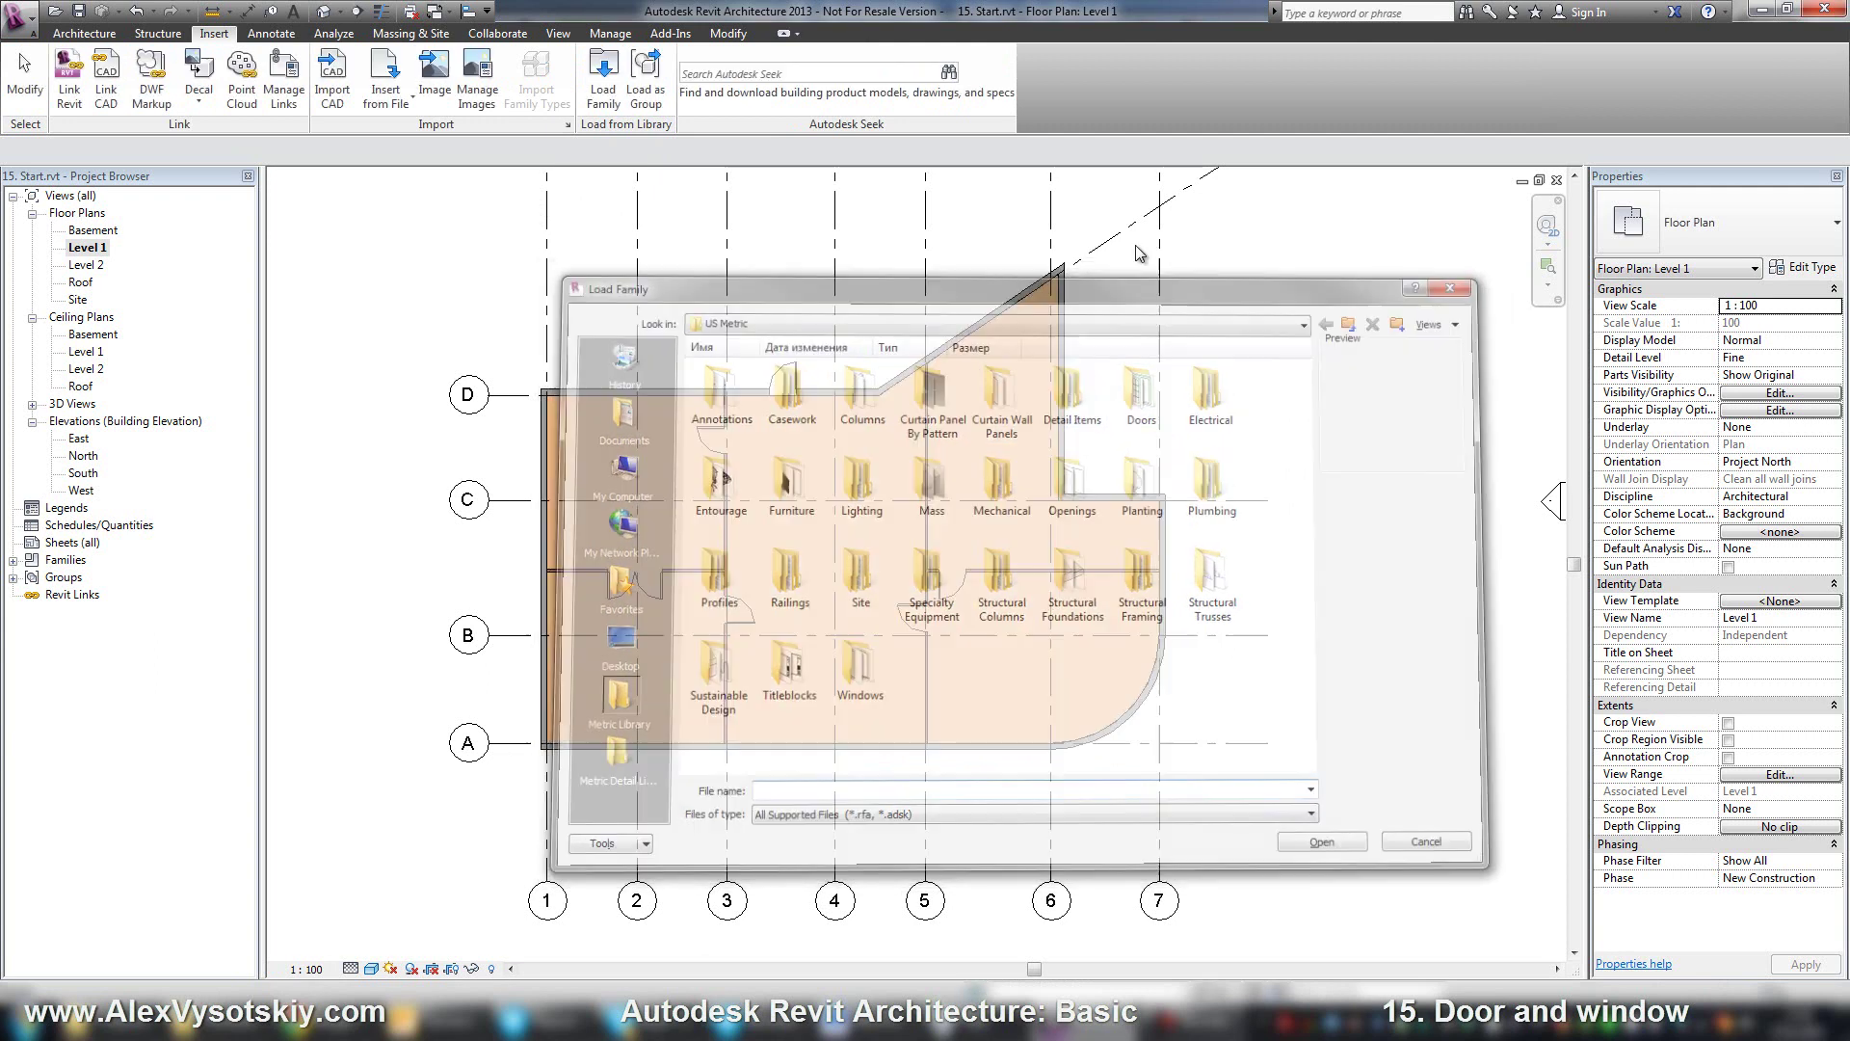
pyautogui.click(82, 35)
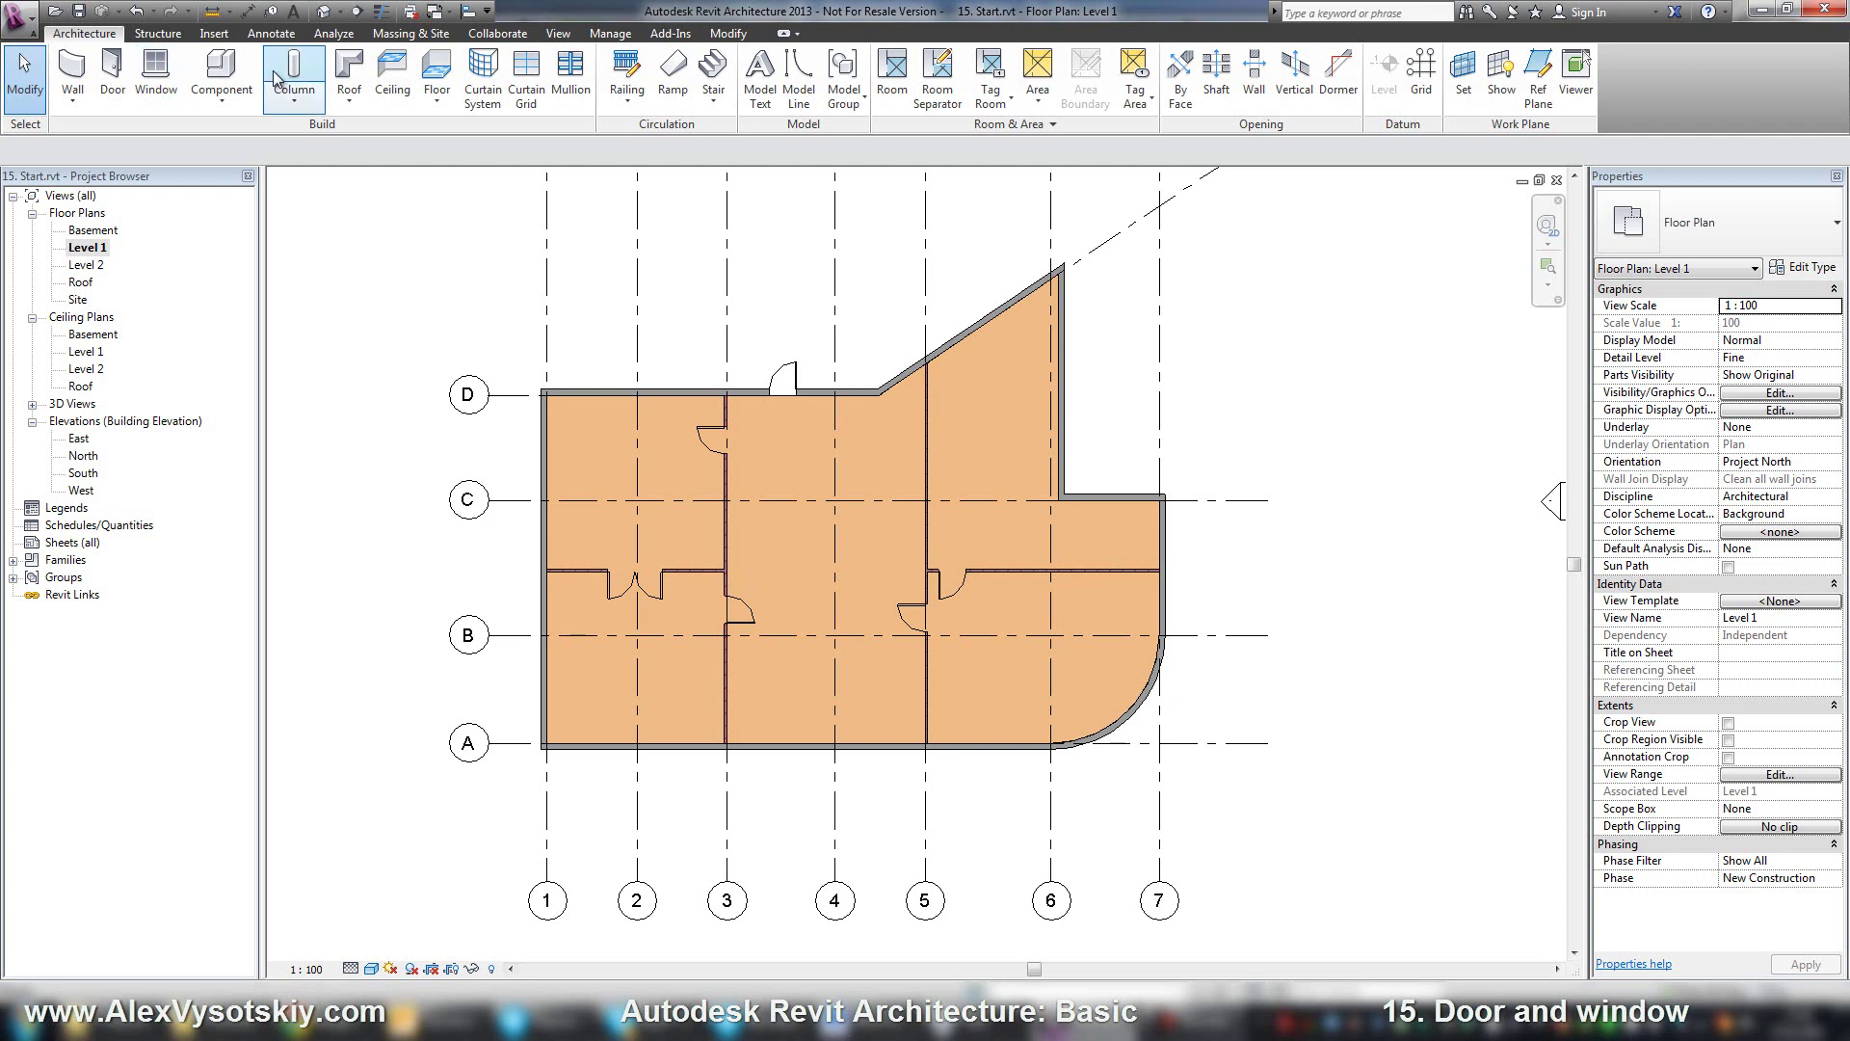
pyautogui.click(112, 73)
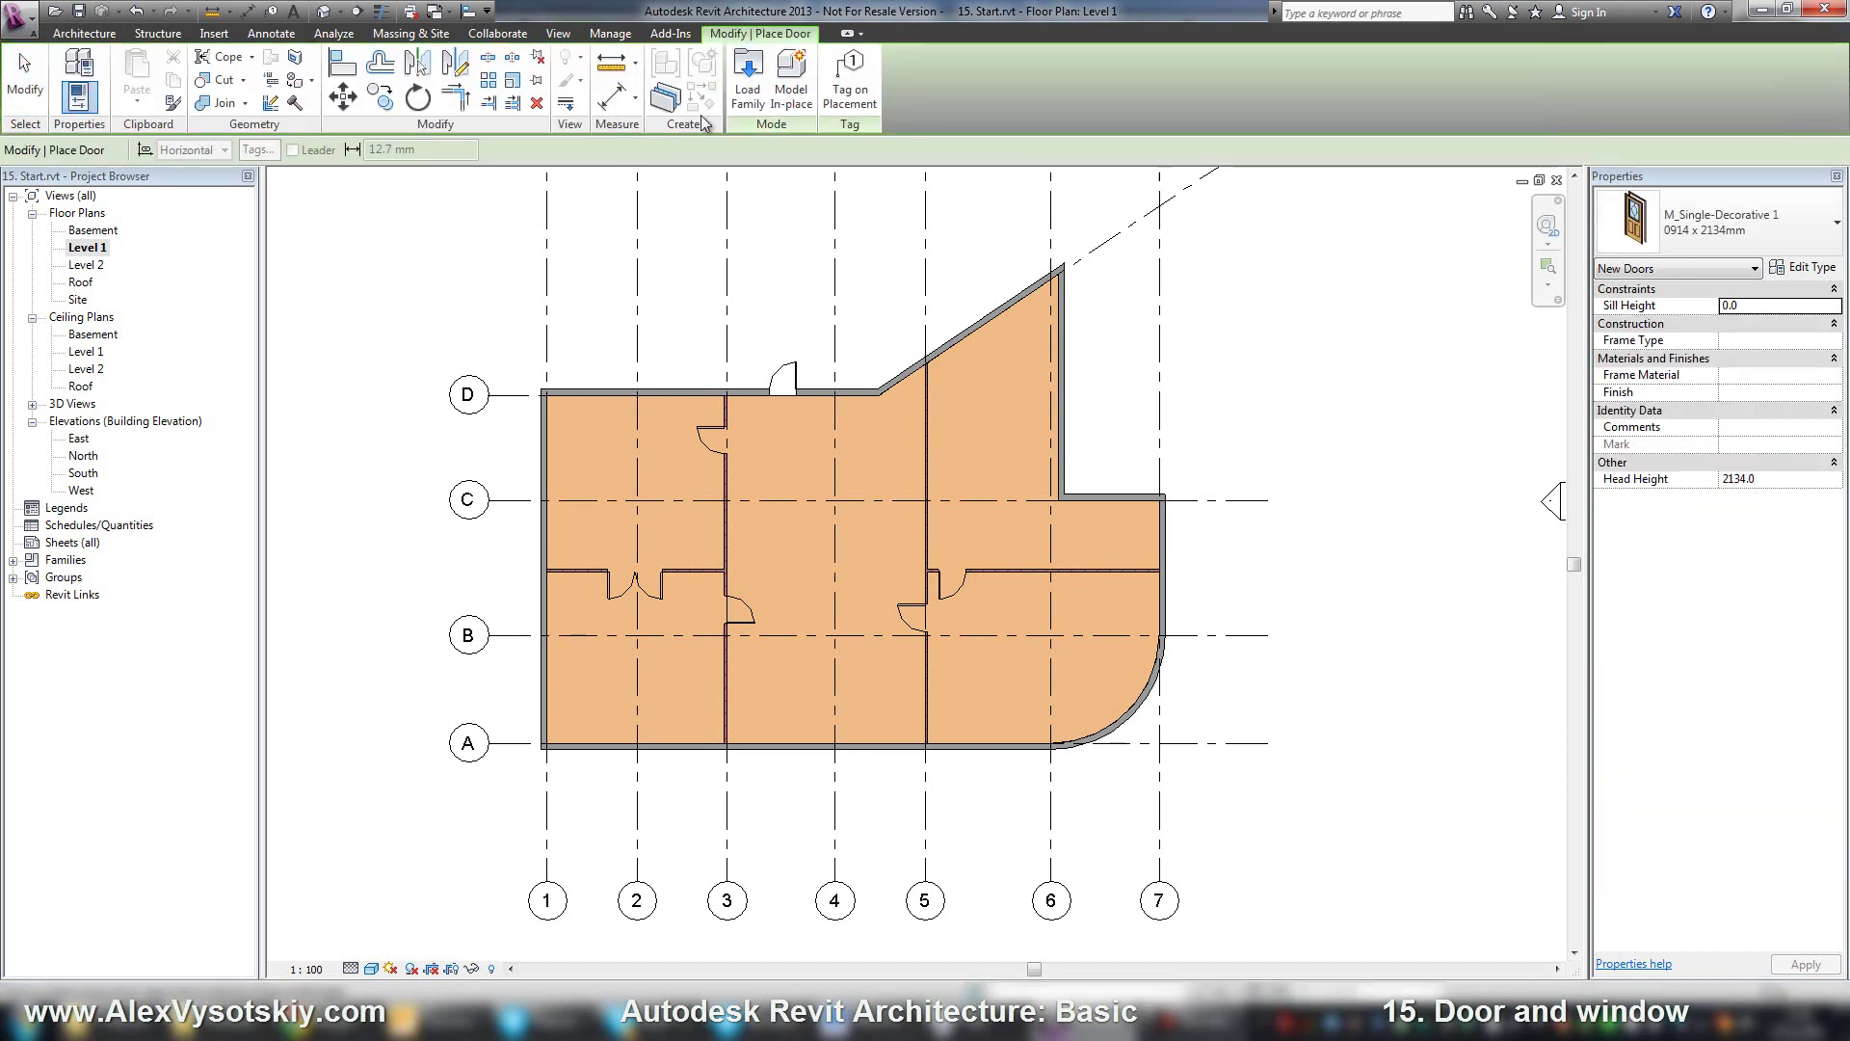
pyautogui.click(761, 104)
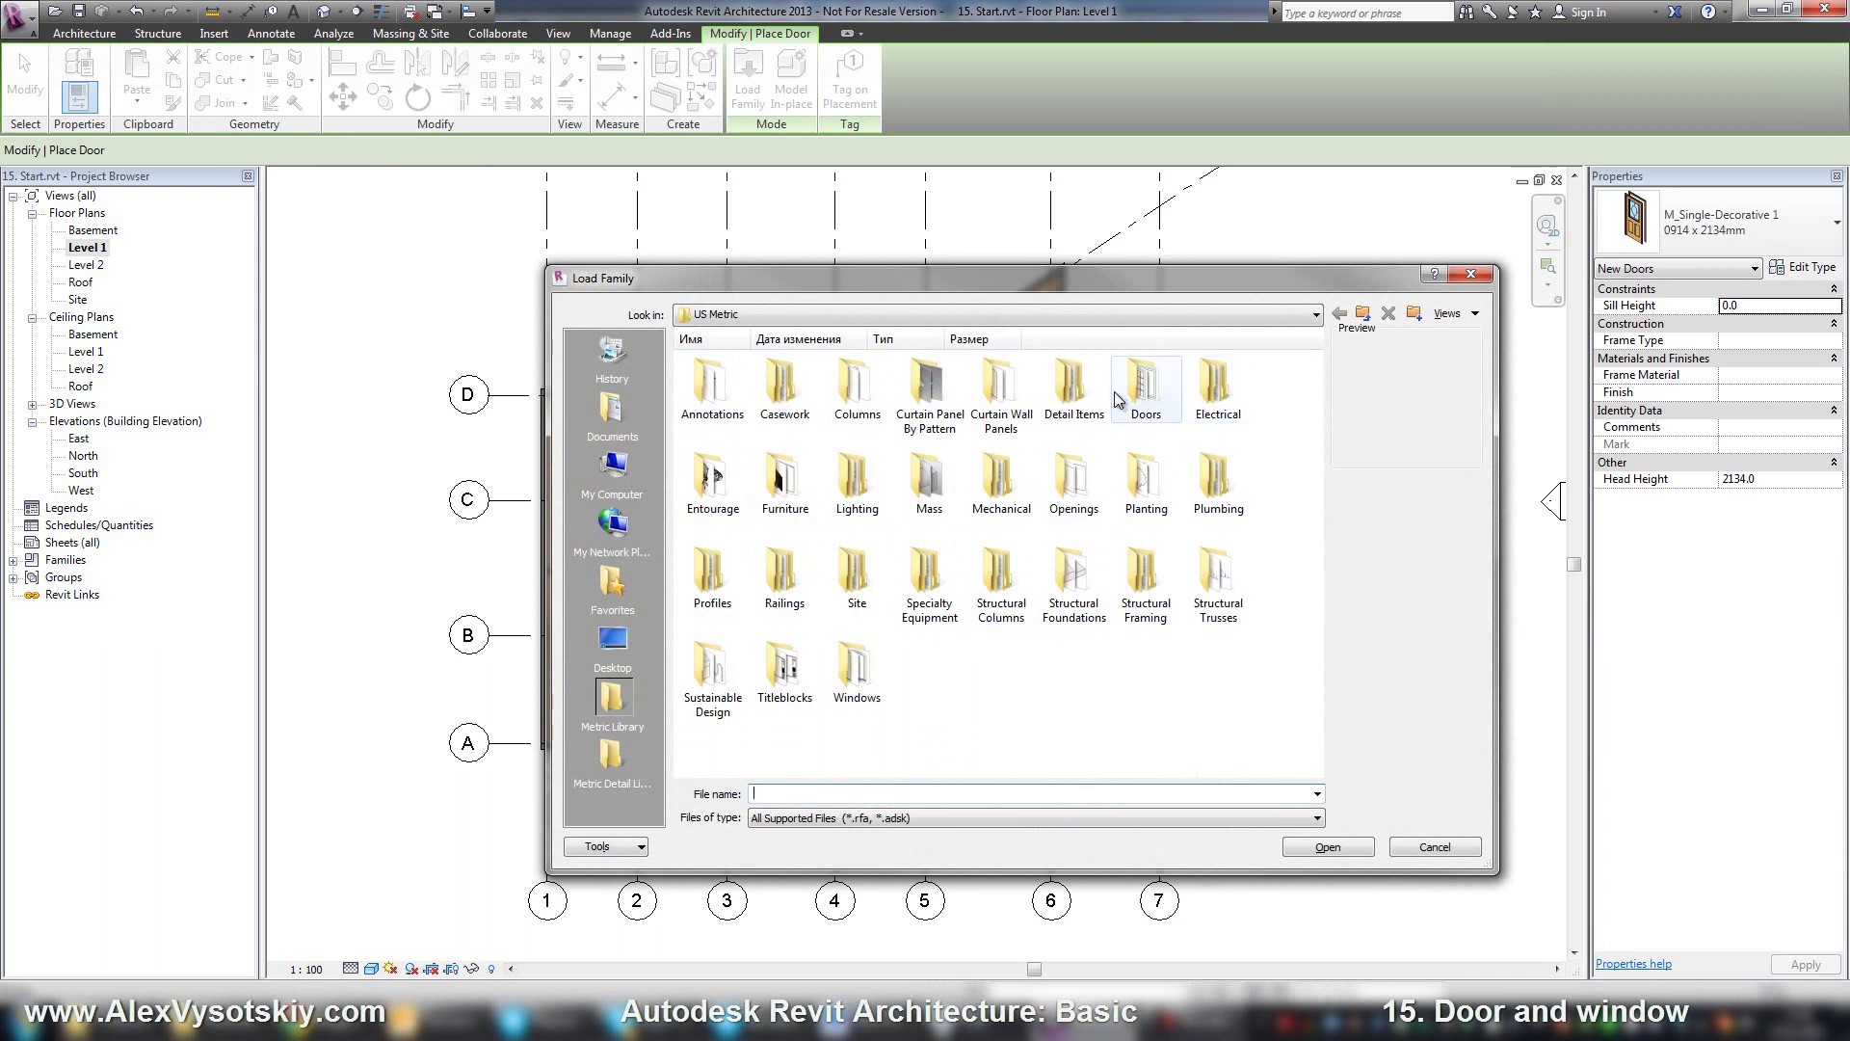
pyautogui.doubleClick(856, 675)
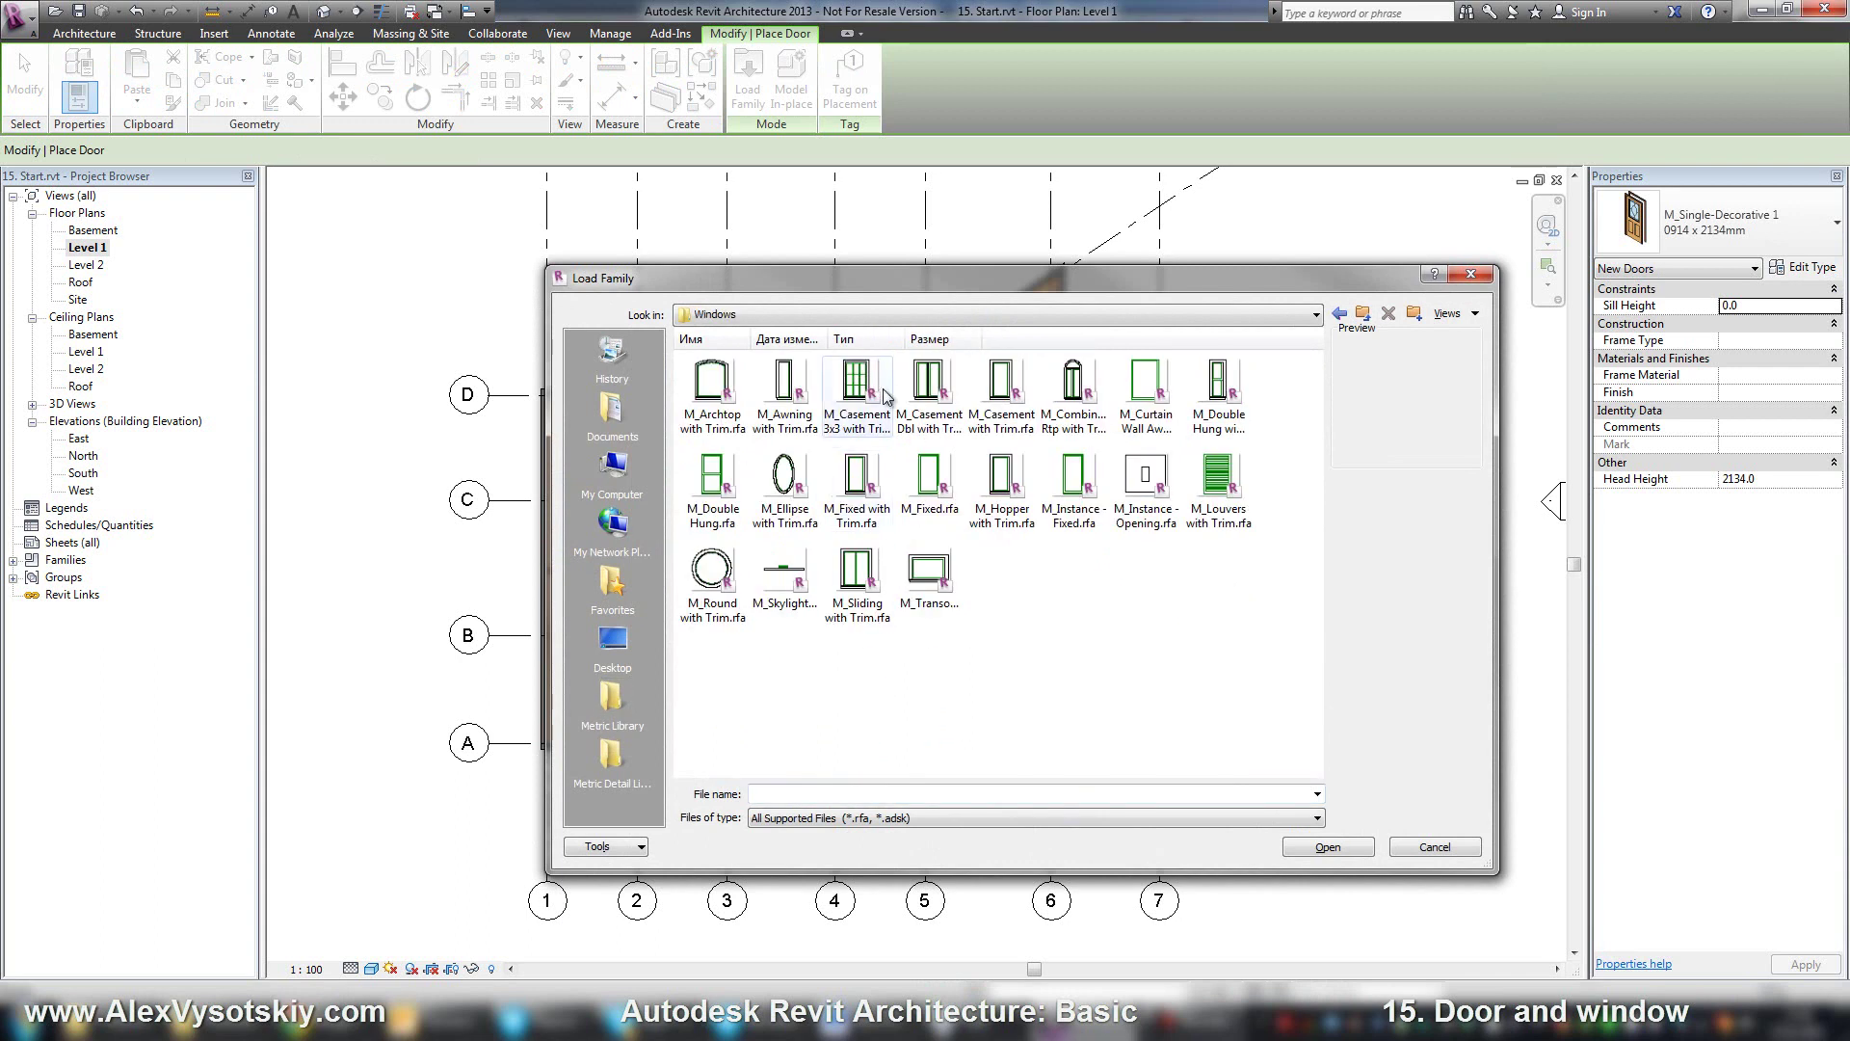
pyautogui.press('Escape')
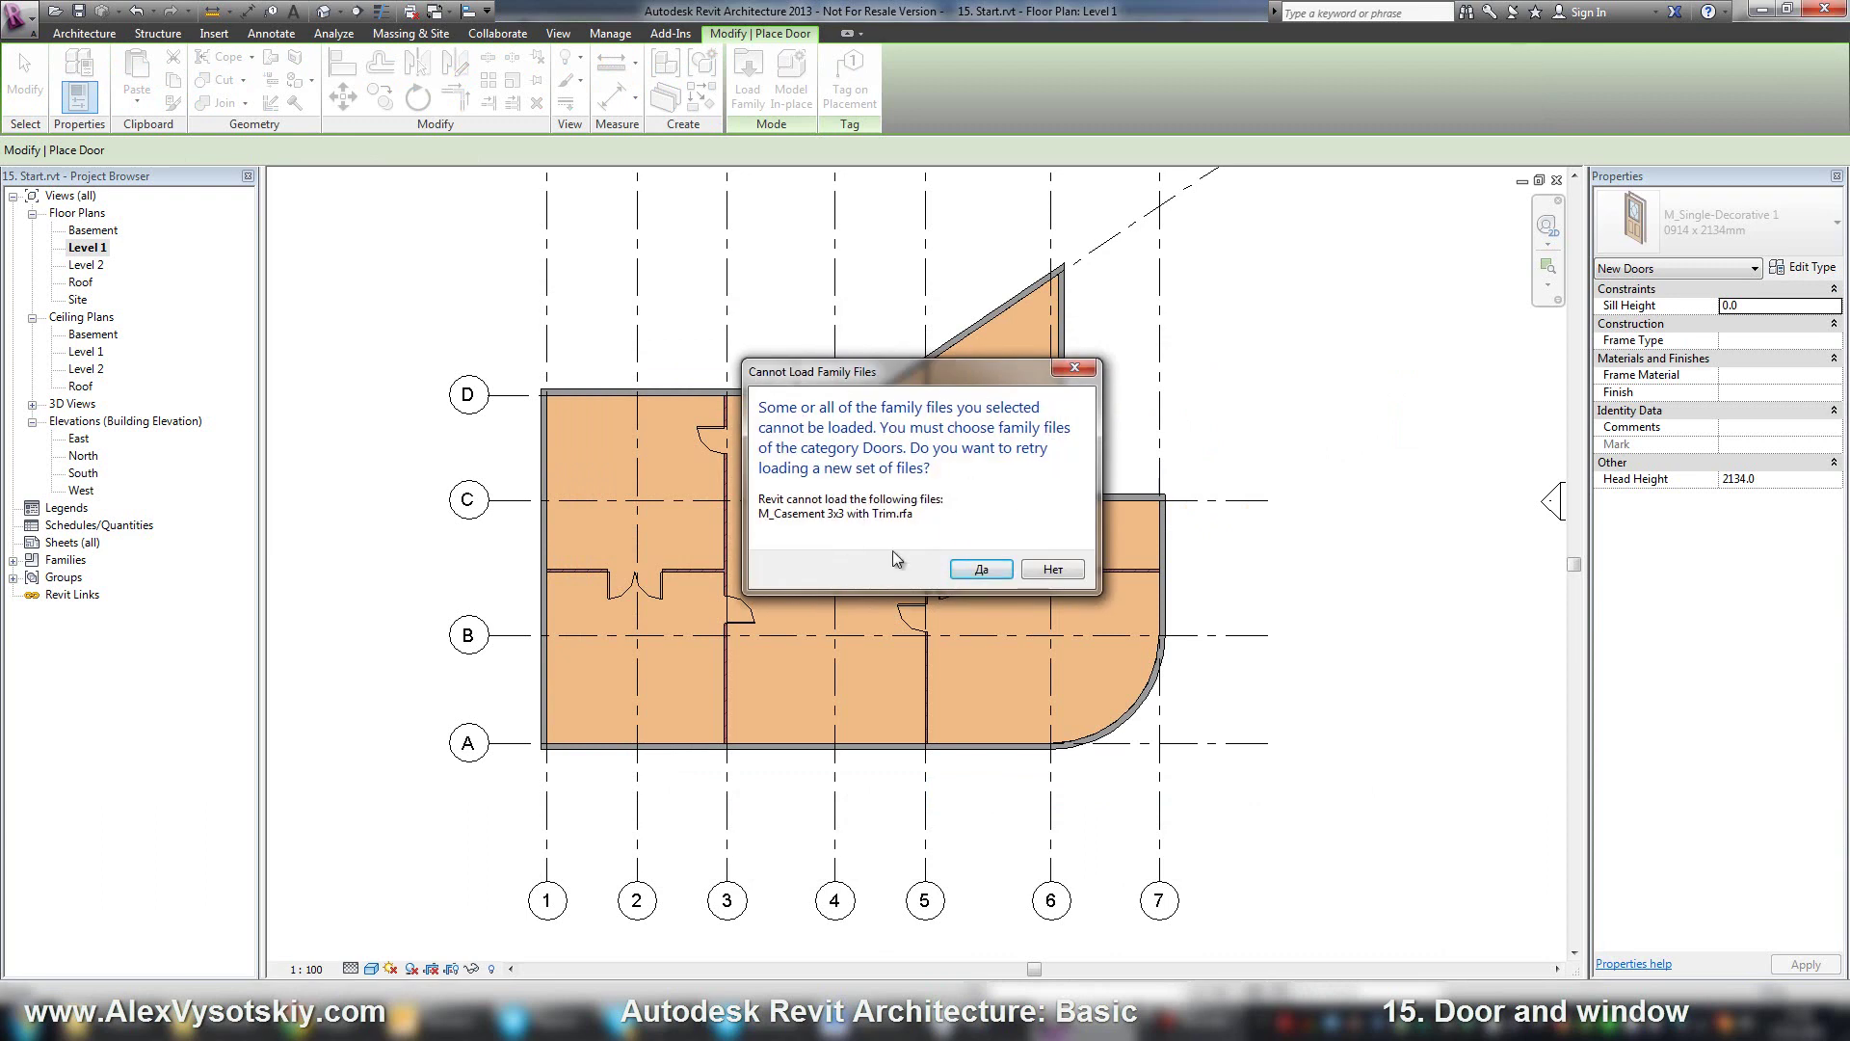
pyautogui.click(1052, 570)
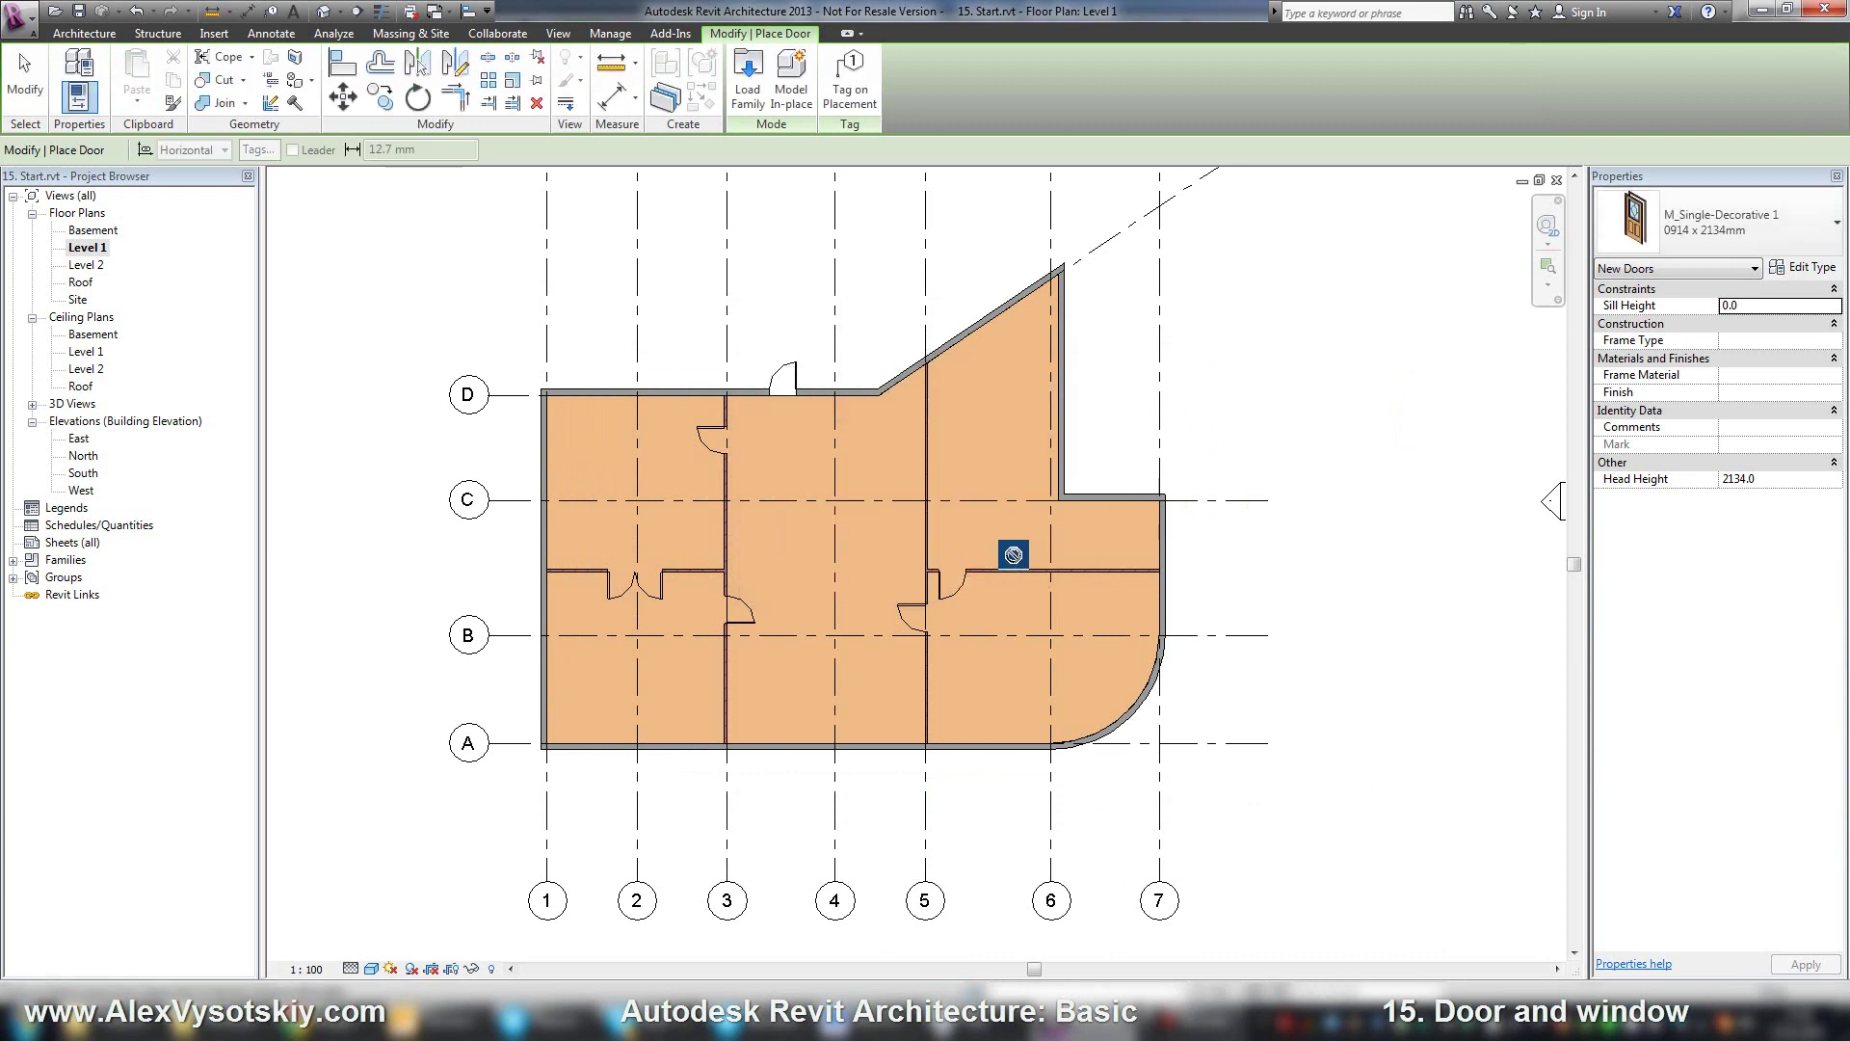
pyautogui.press('Escape')
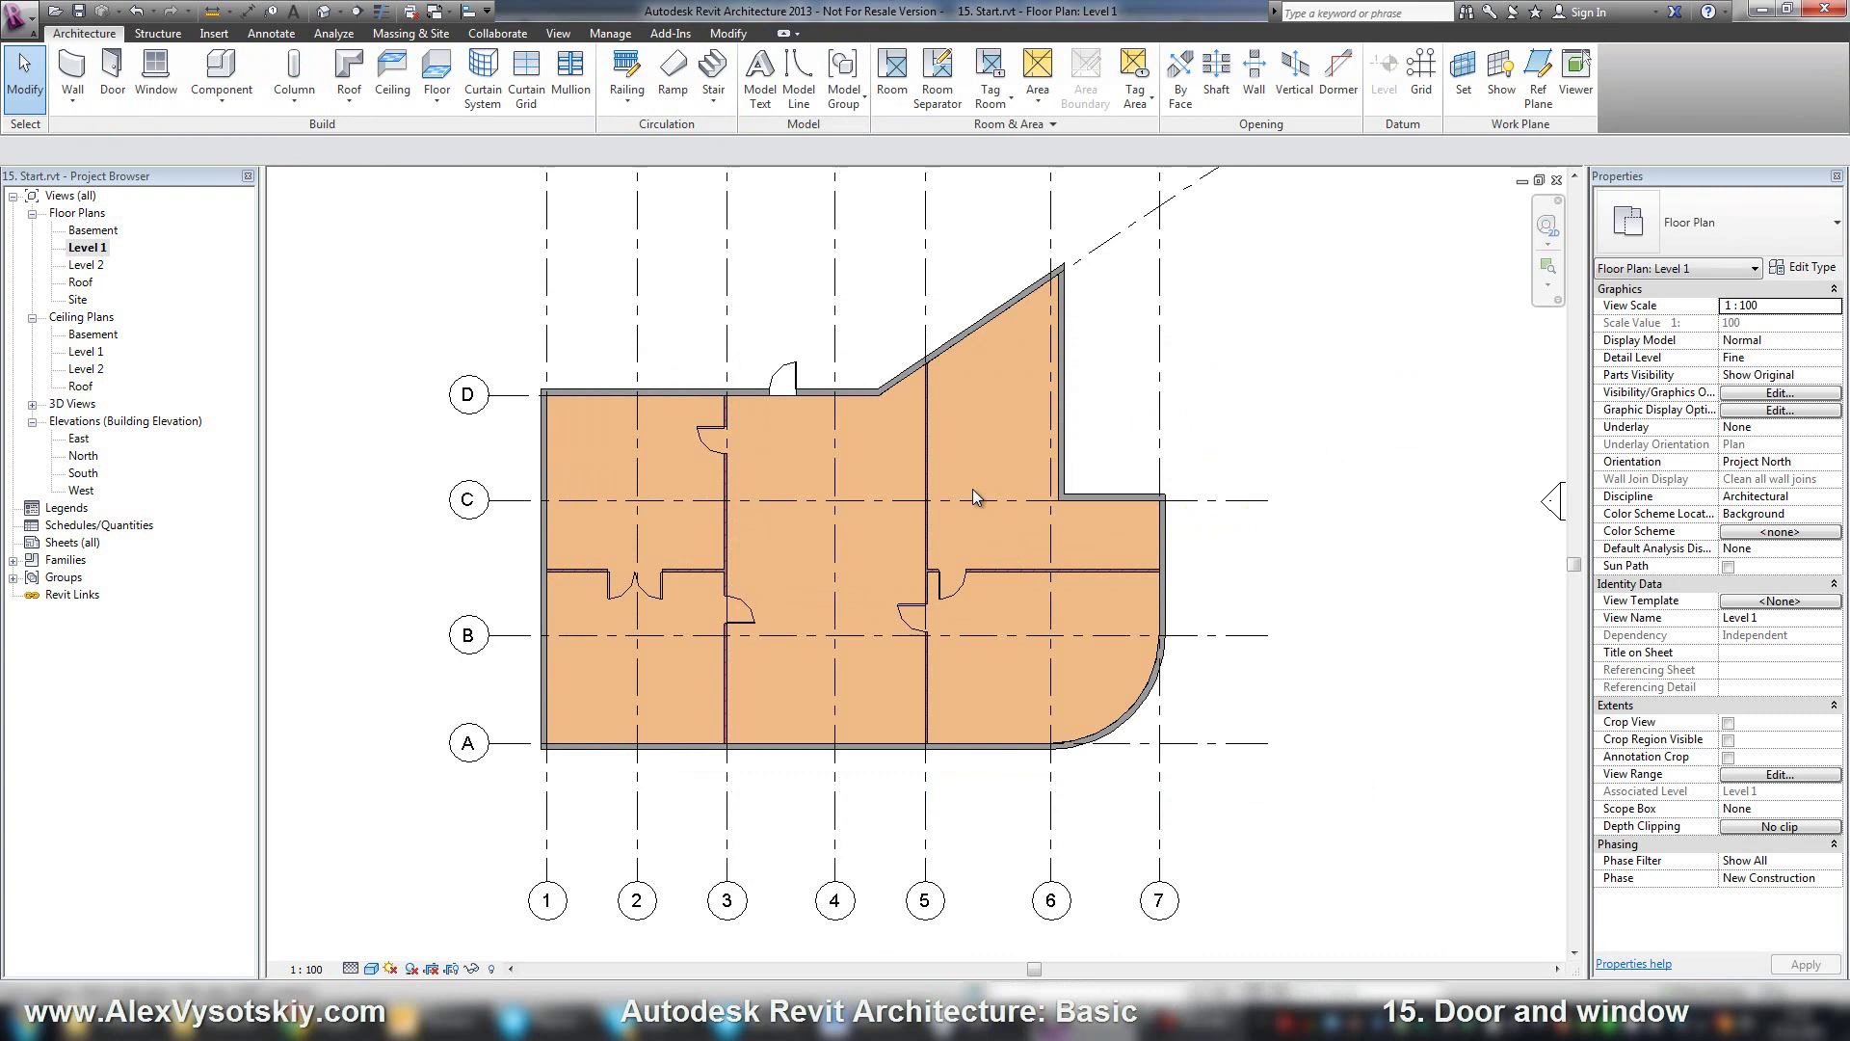
# Return to the Architecture tools, cancel door placement, and start placing M_Fixed windows
pyautogui.click(229, 34)
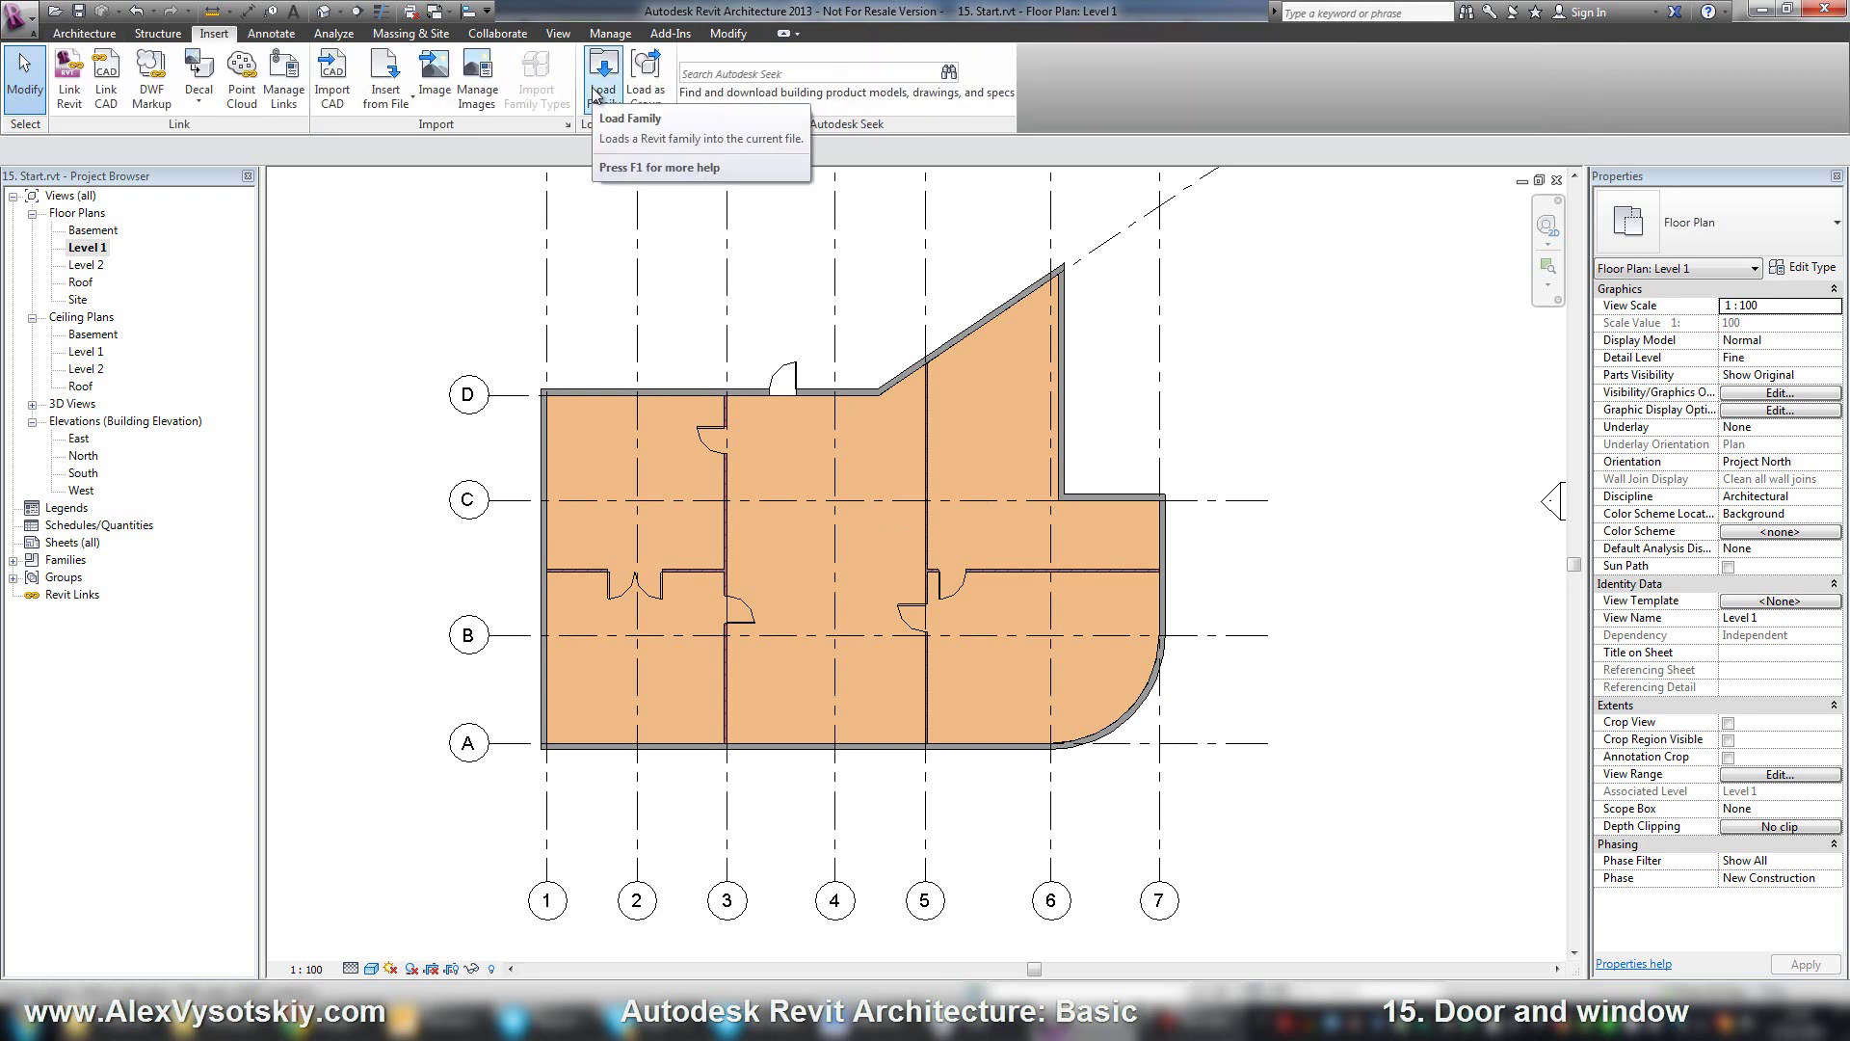
pyautogui.click(110, 35)
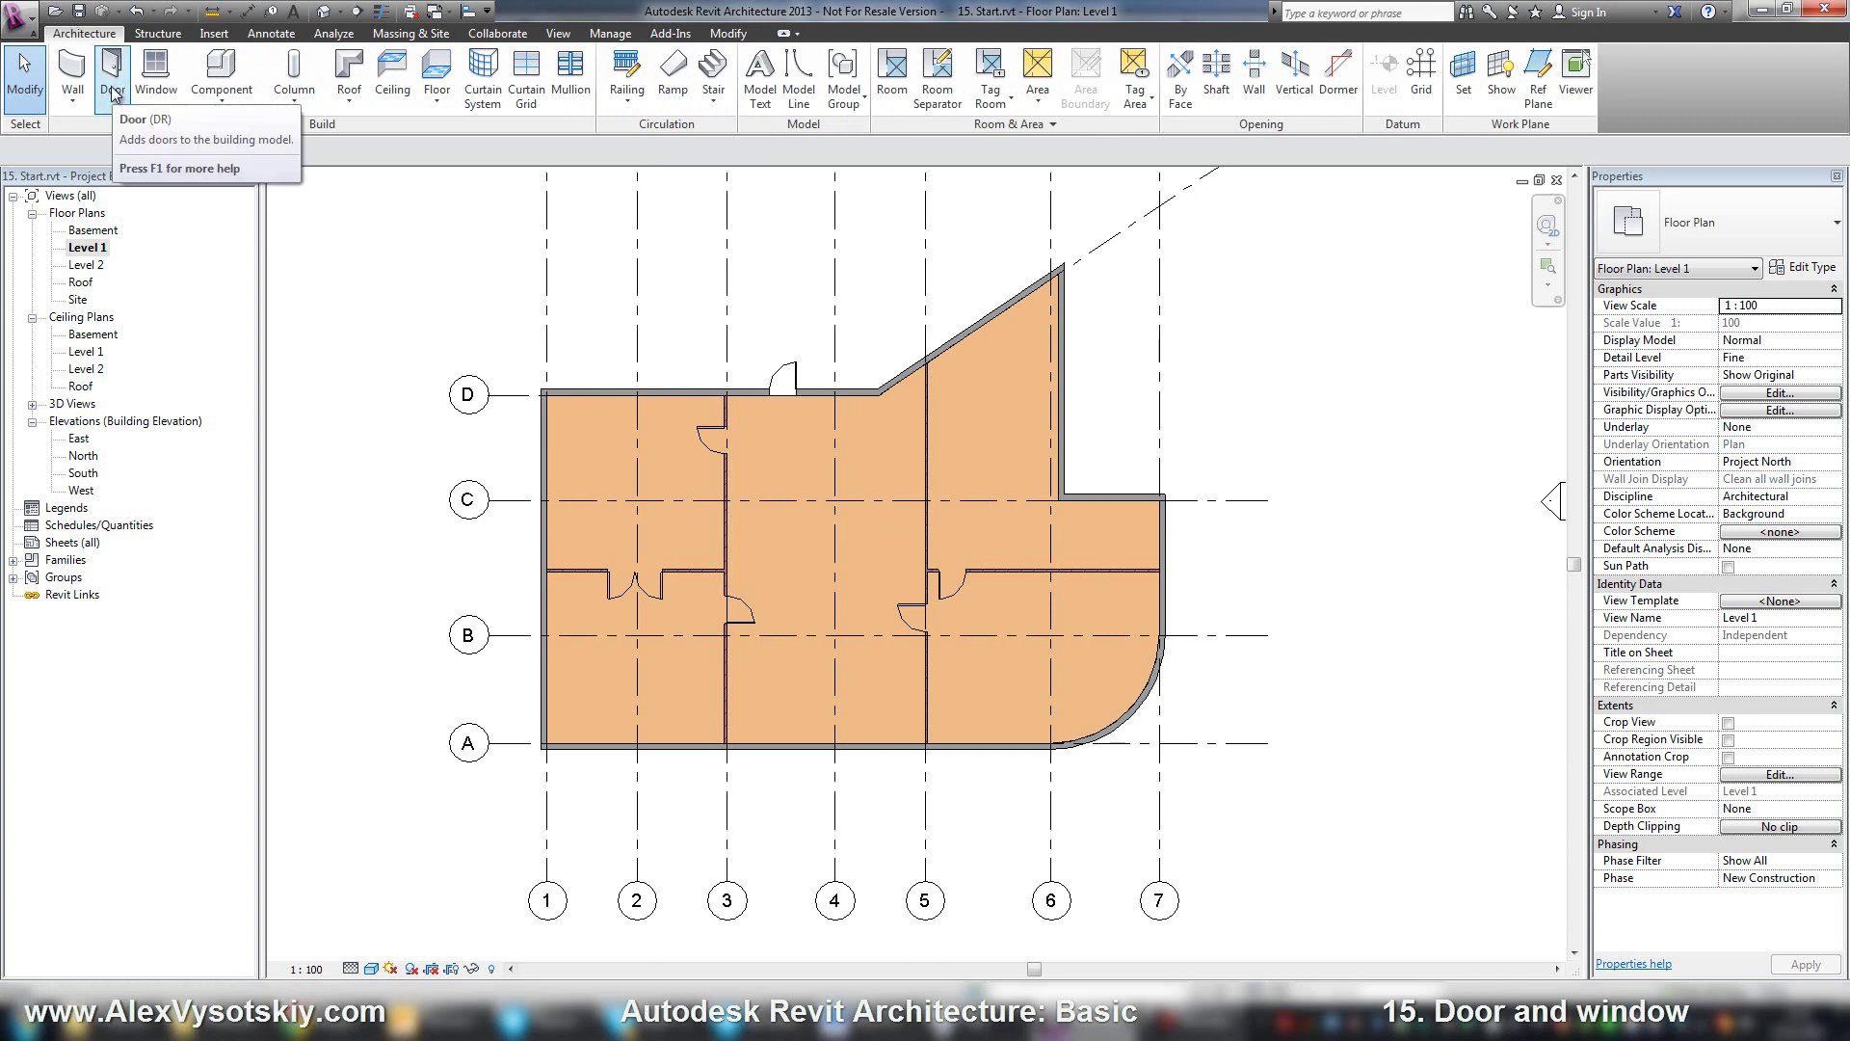
pyautogui.click(112, 77)
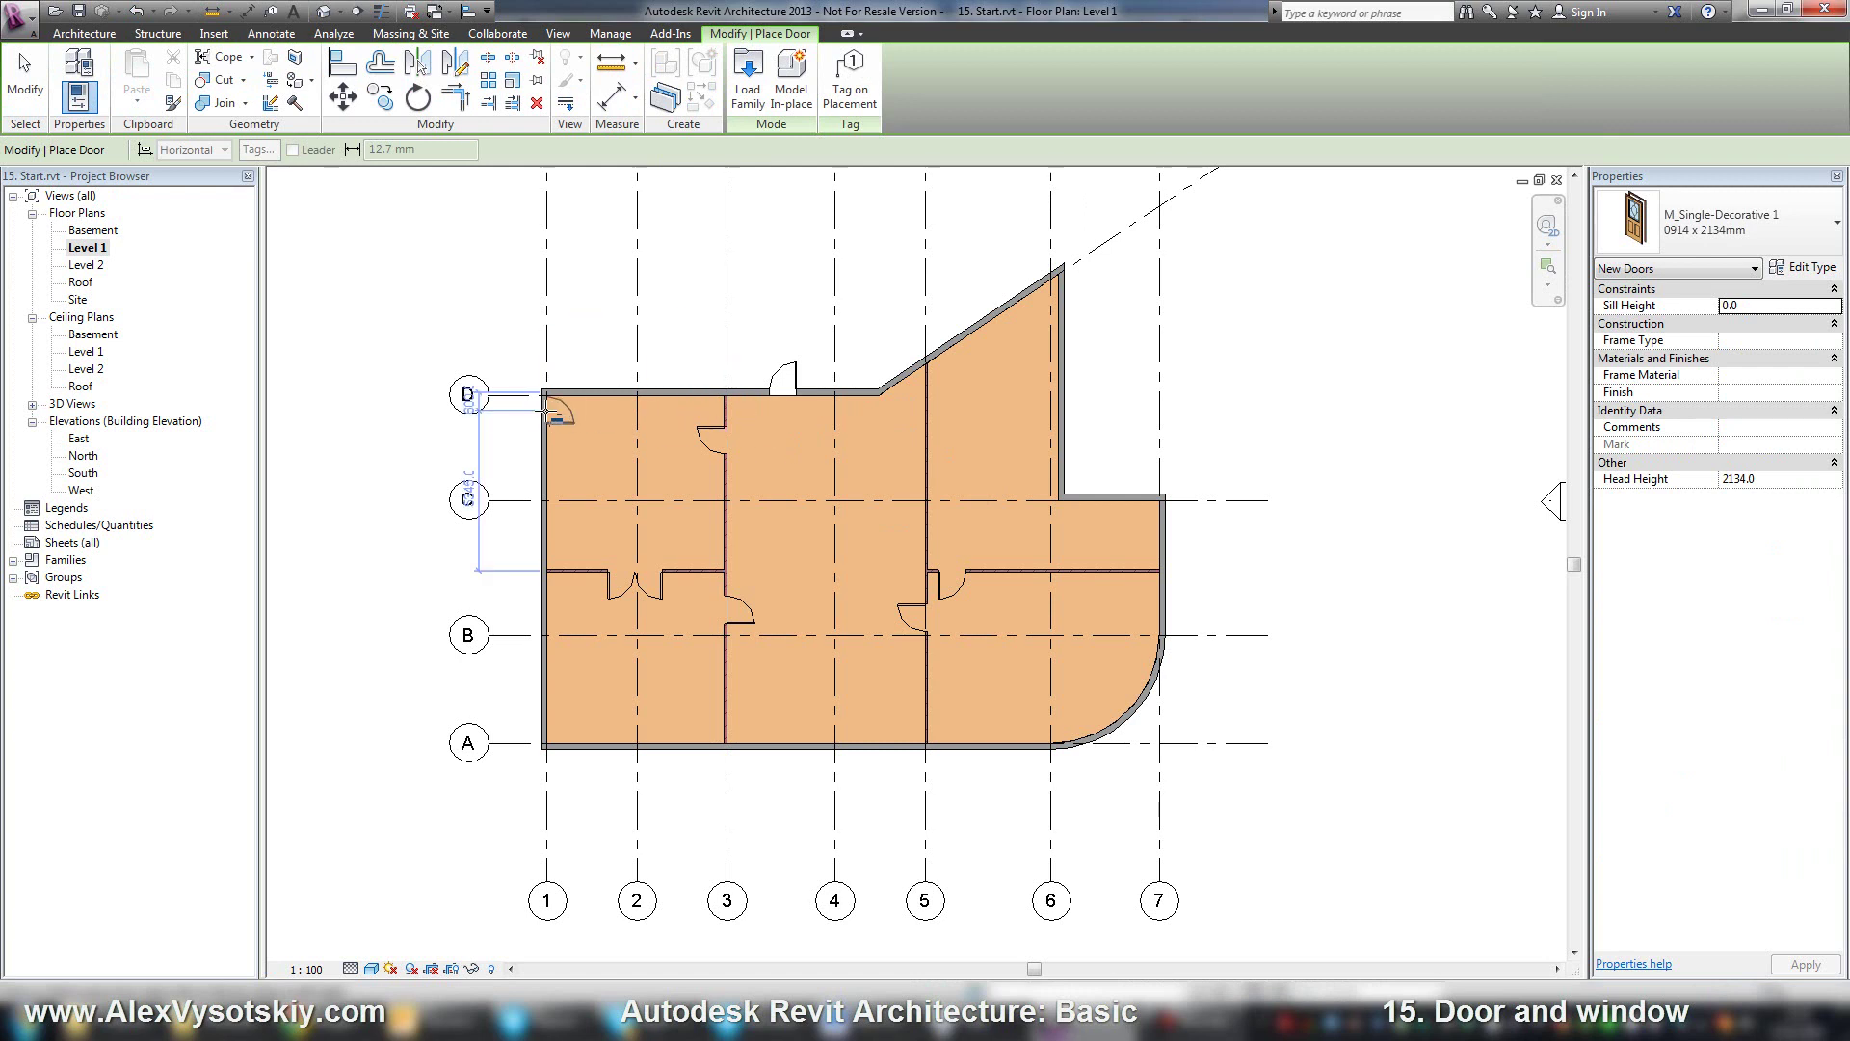
pyautogui.press('Escape')
pyautogui.press('Escape')
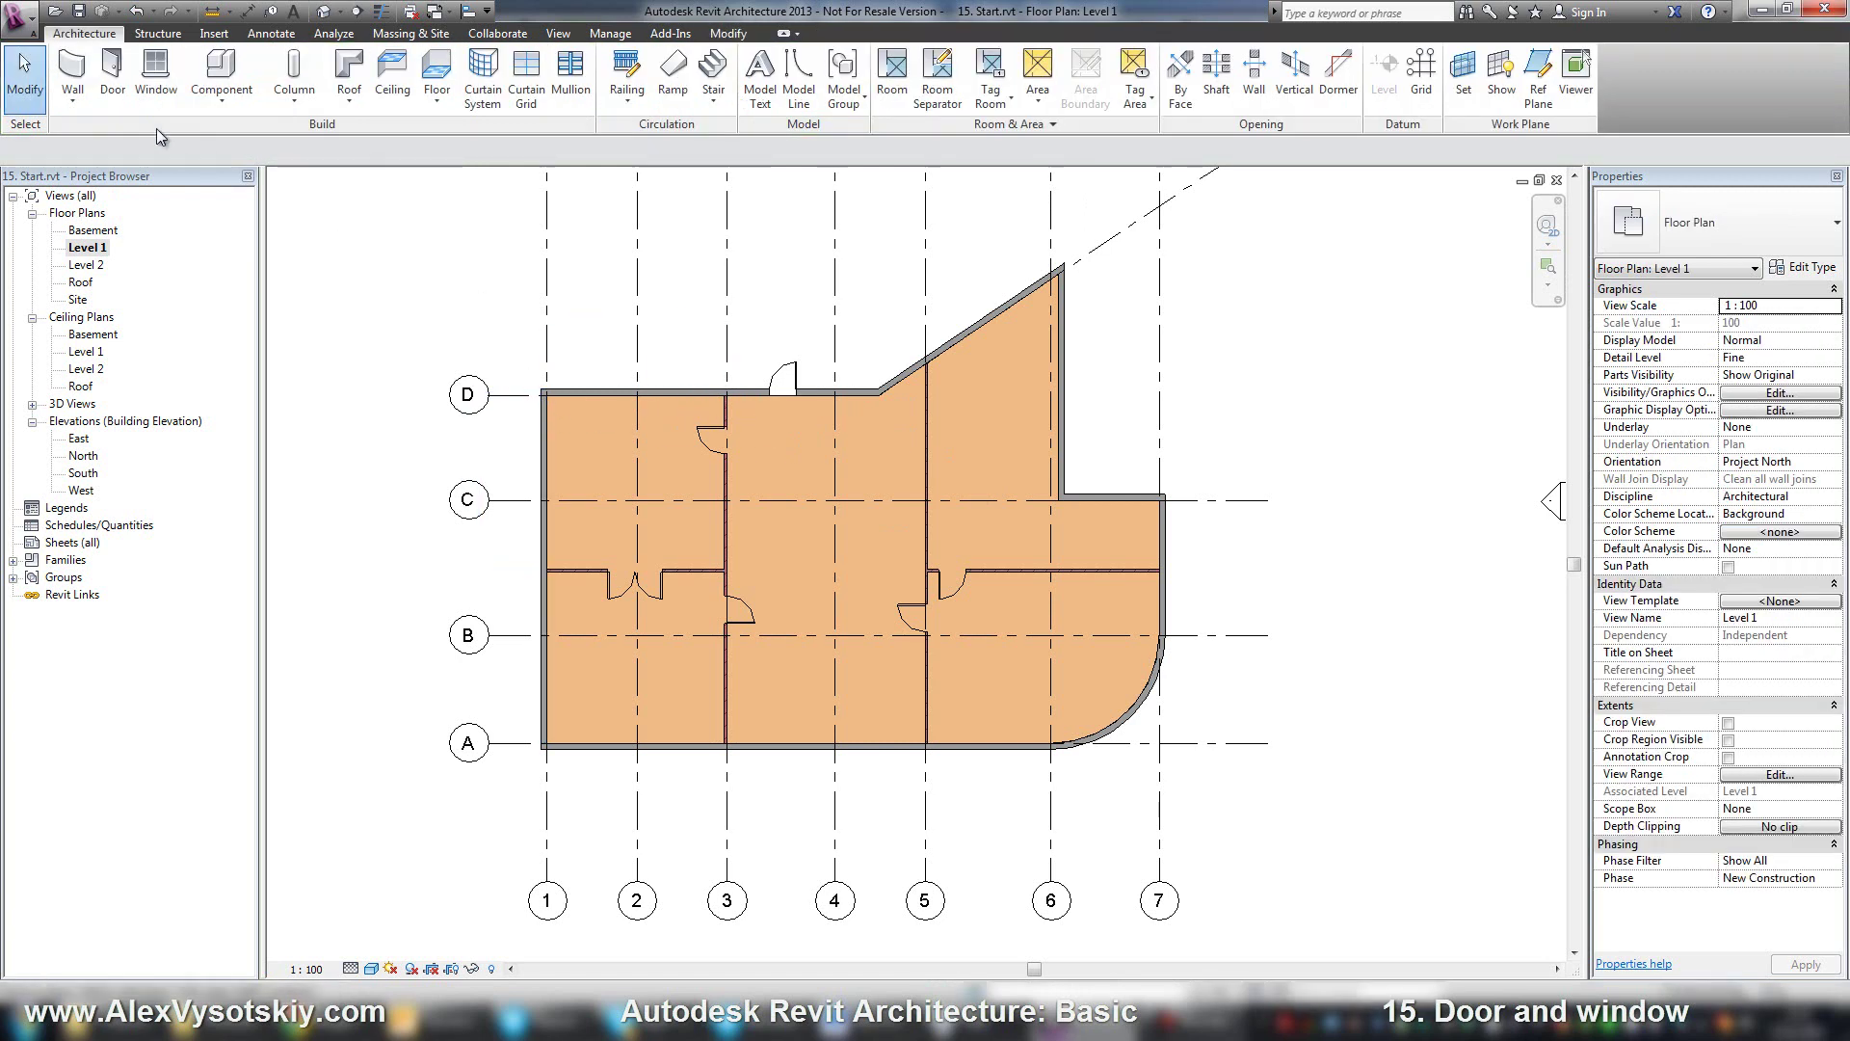
pyautogui.click(155, 77)
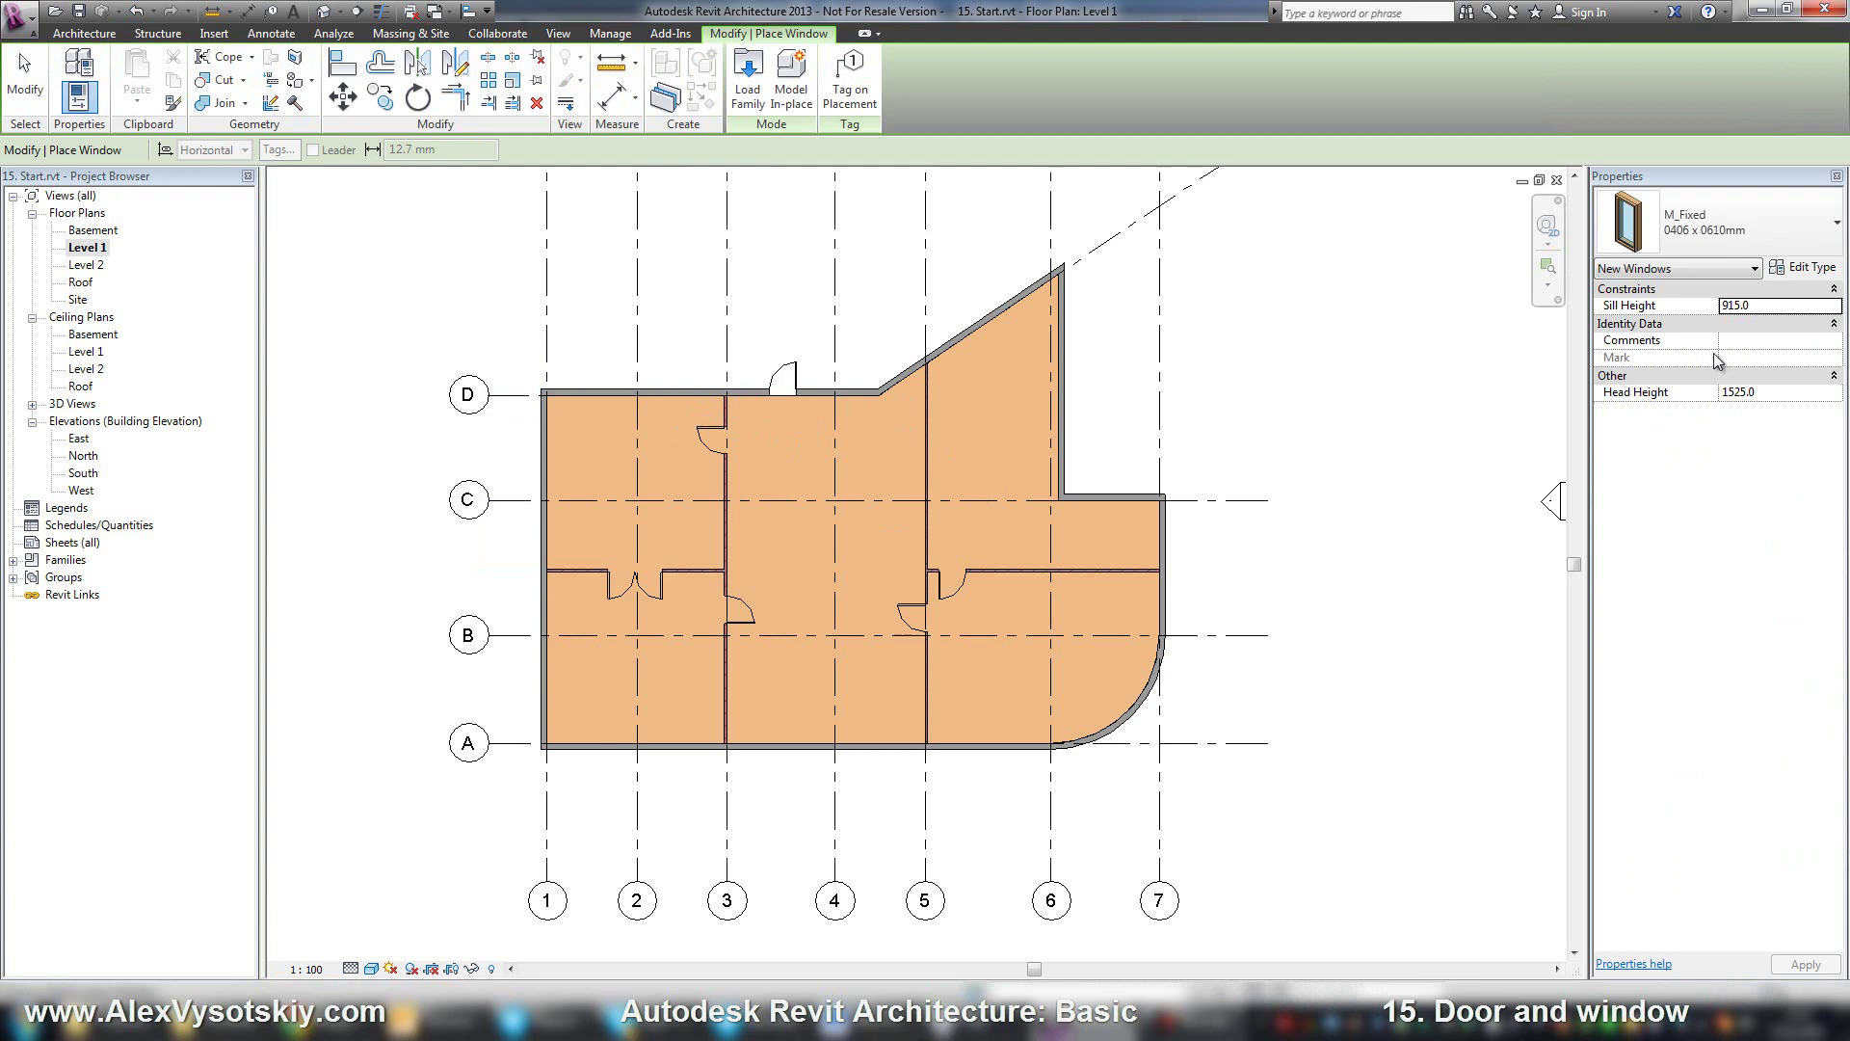
# Place an M_Fixed 0915 x 1830mm window in the left exterior wall near grid C
pyautogui.click(1700, 249)
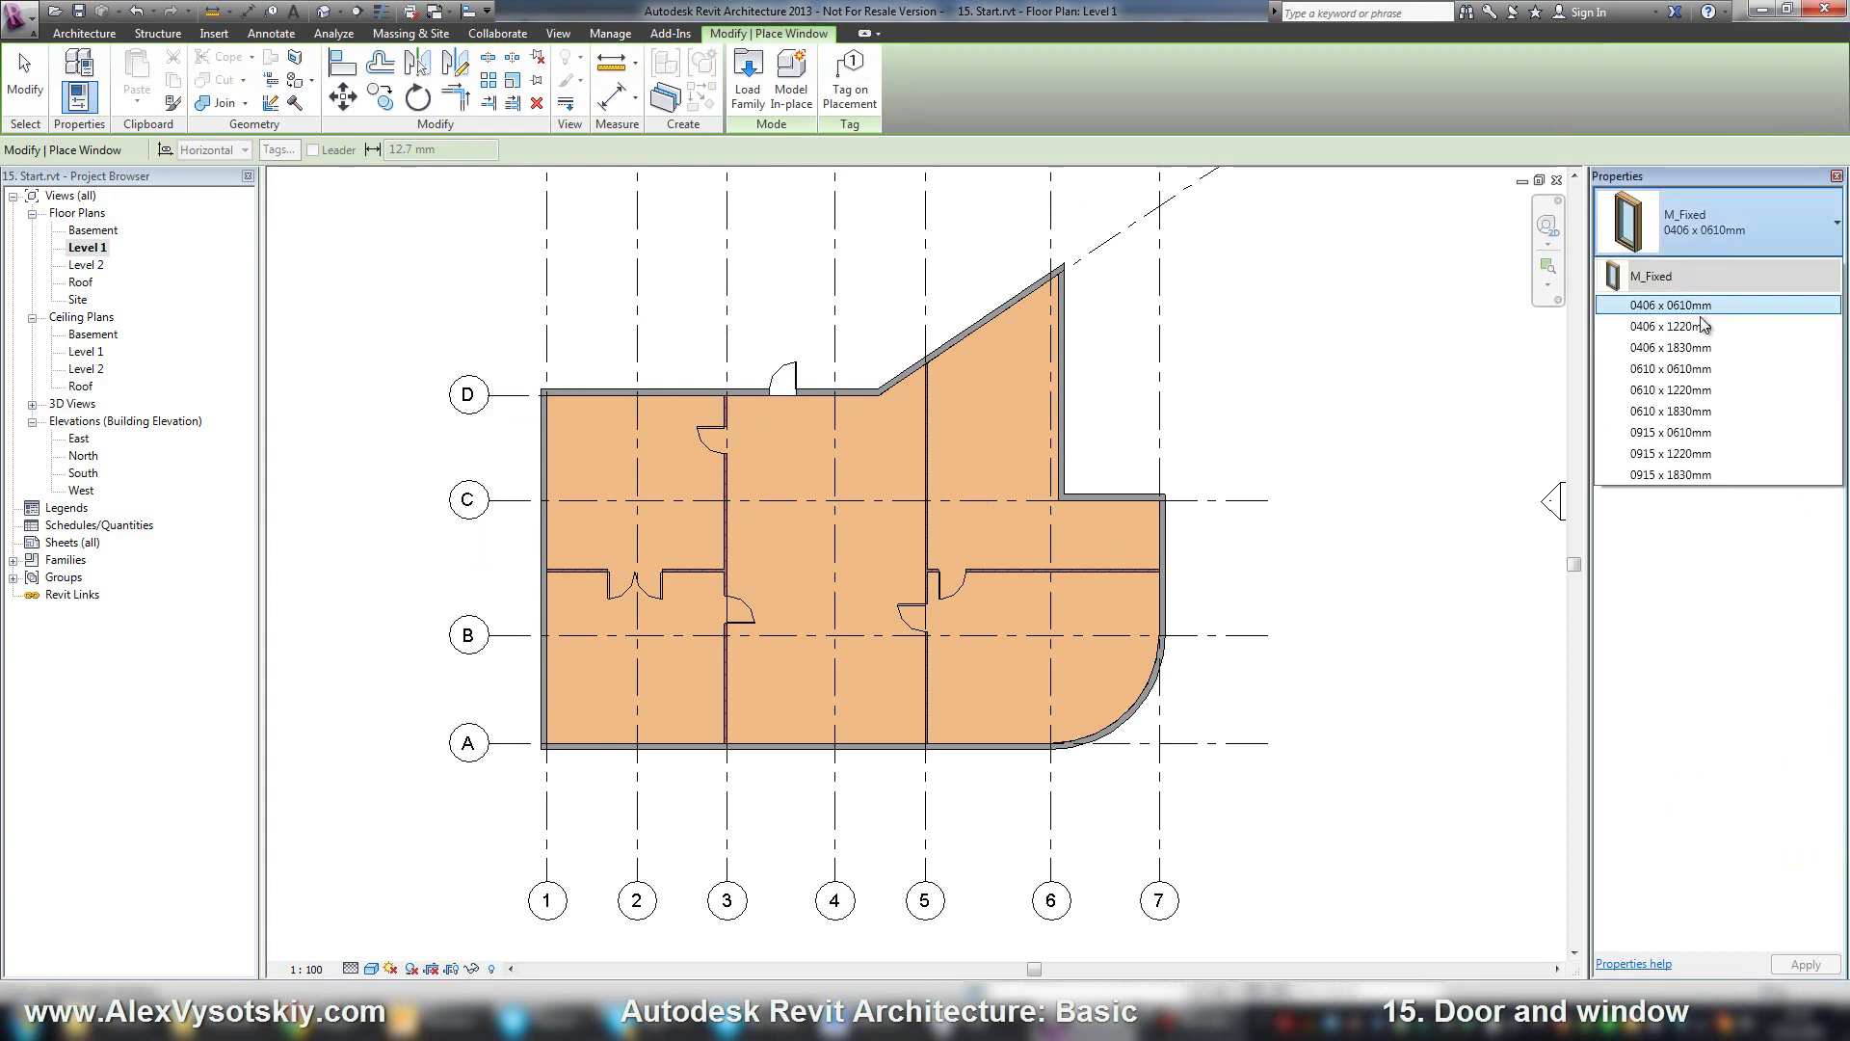
pyautogui.click(1705, 474)
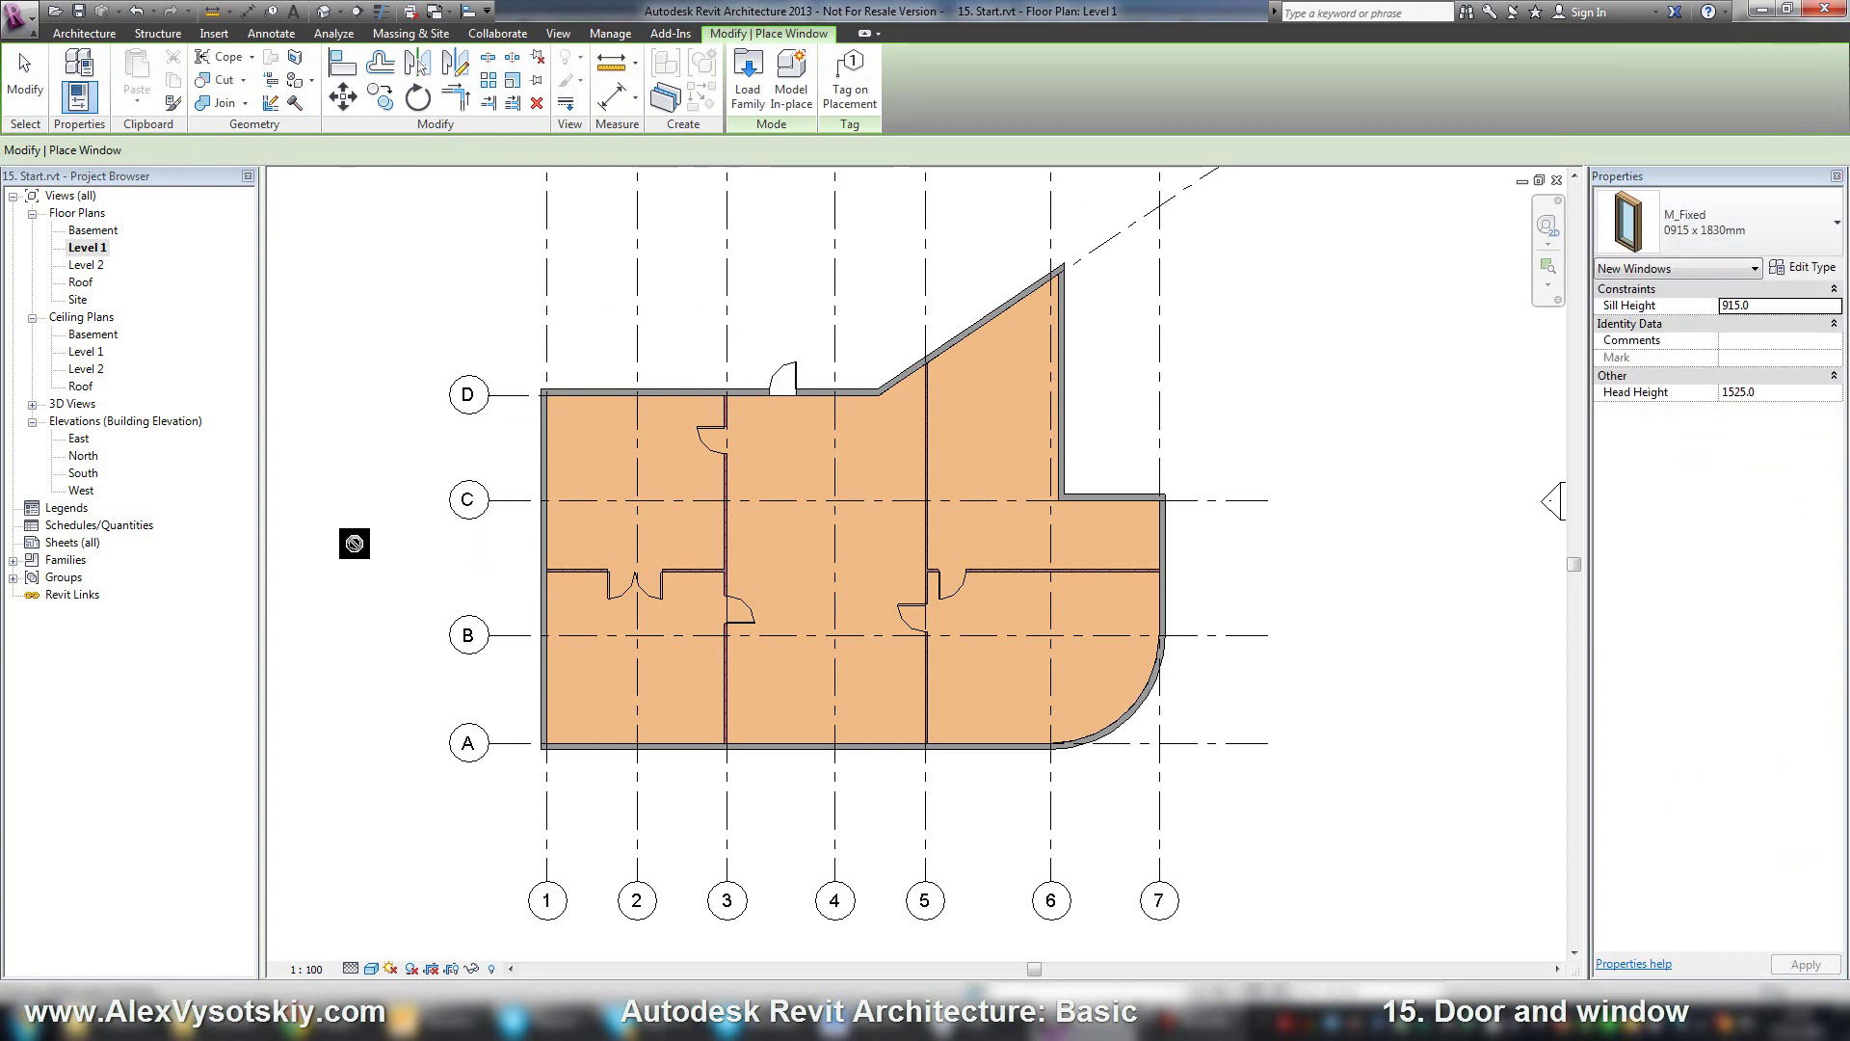
pyautogui.scroll(3, 434, 482)
pyautogui.click(692, 511)
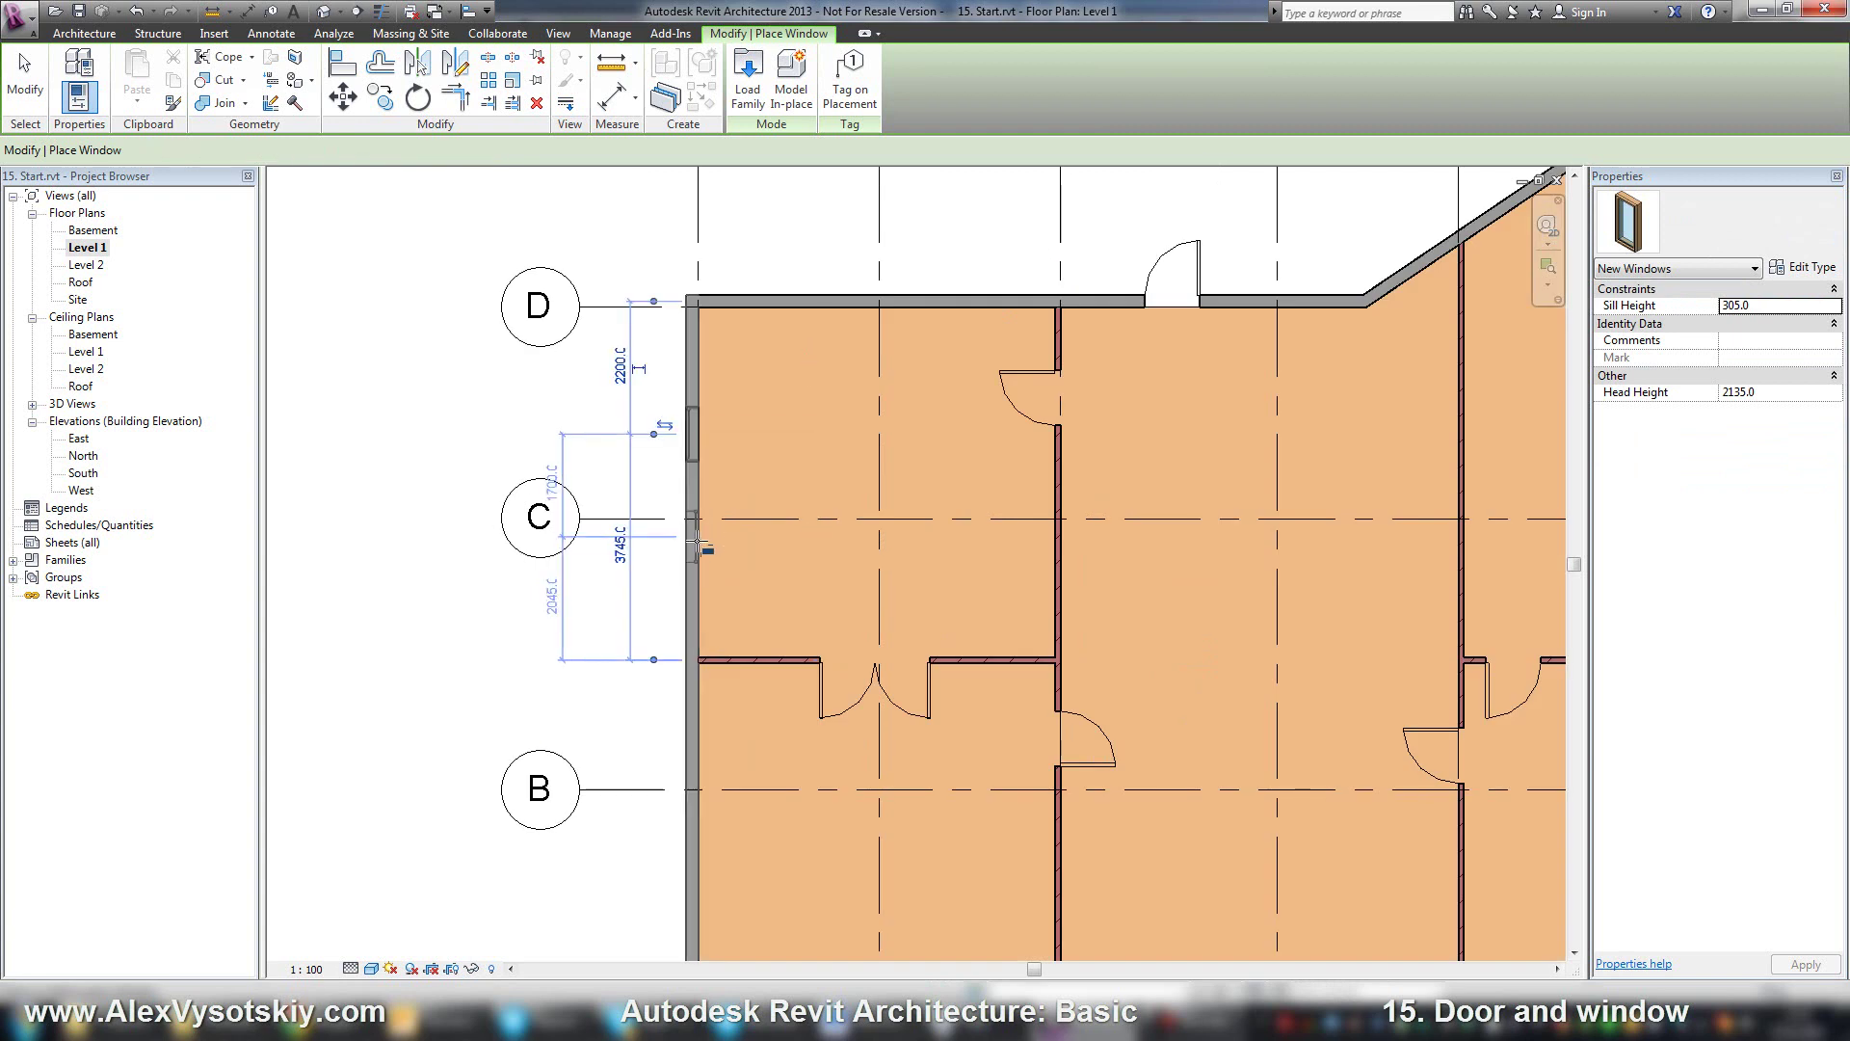
pyautogui.scroll(-3, 694, 516)
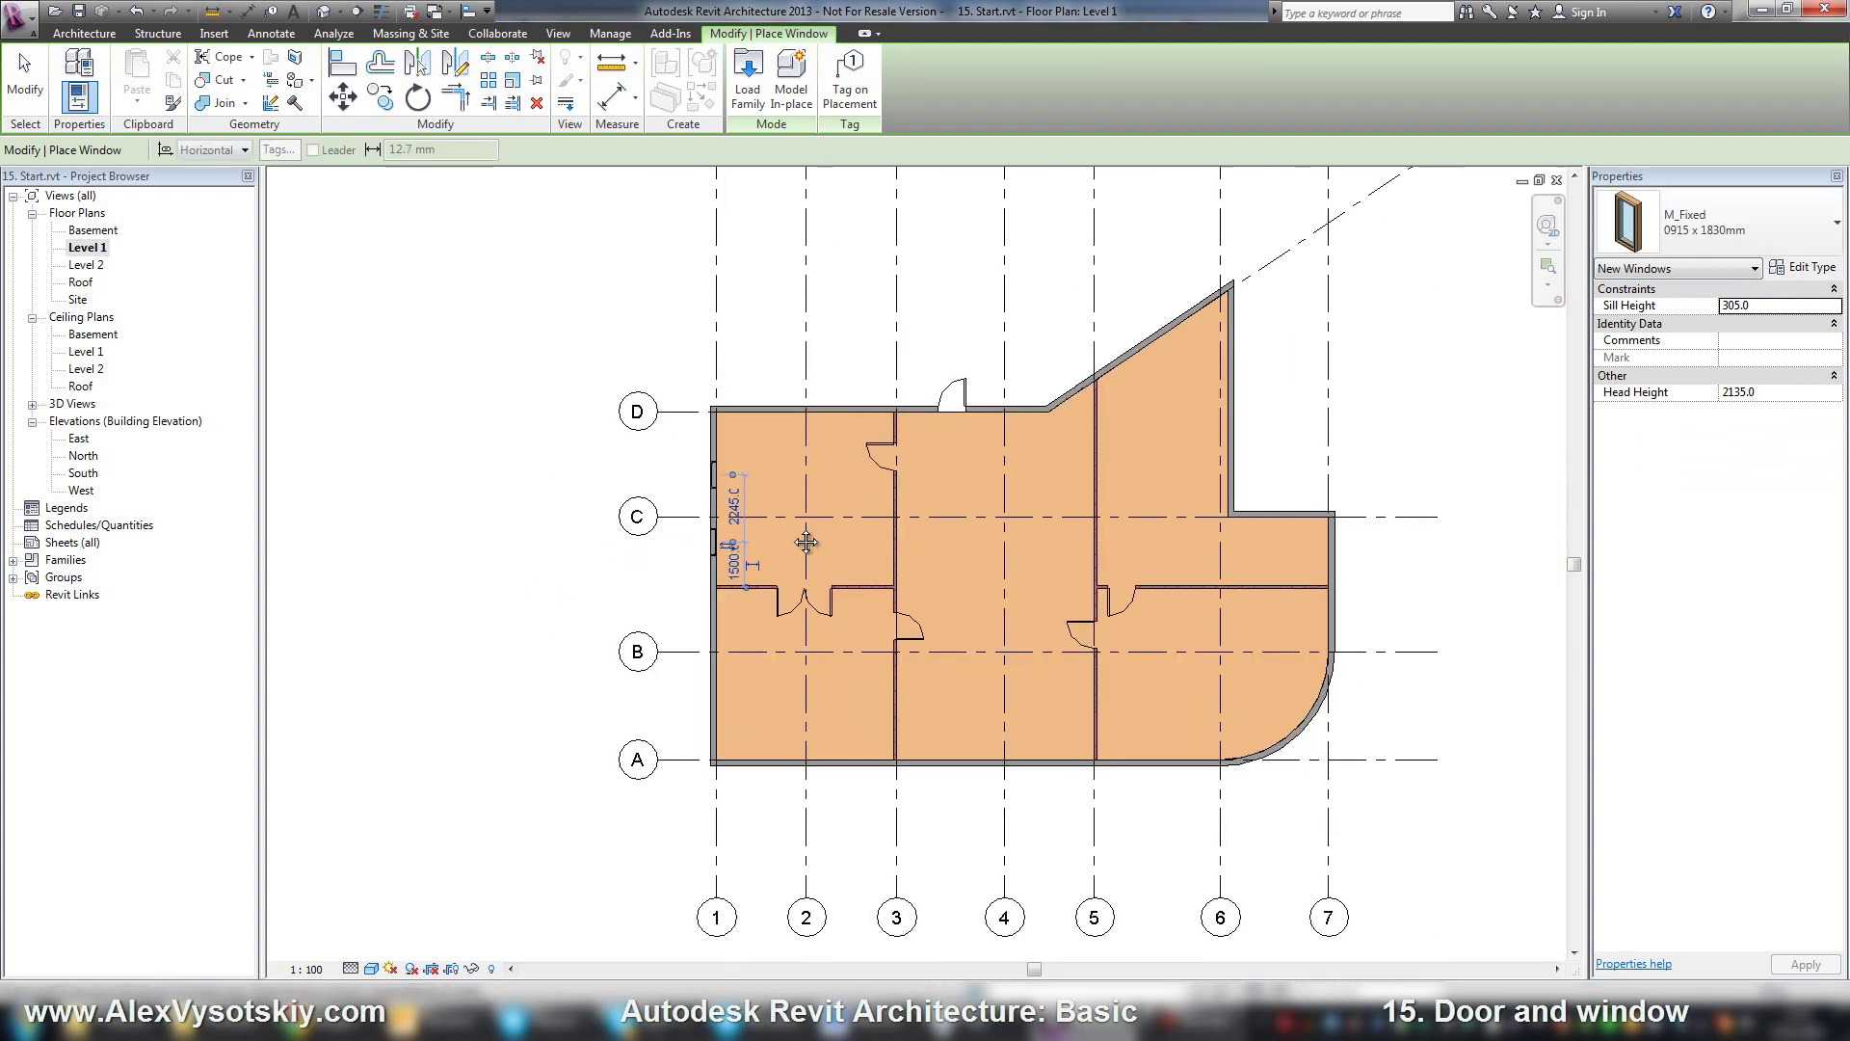
pyautogui.click(750, 92)
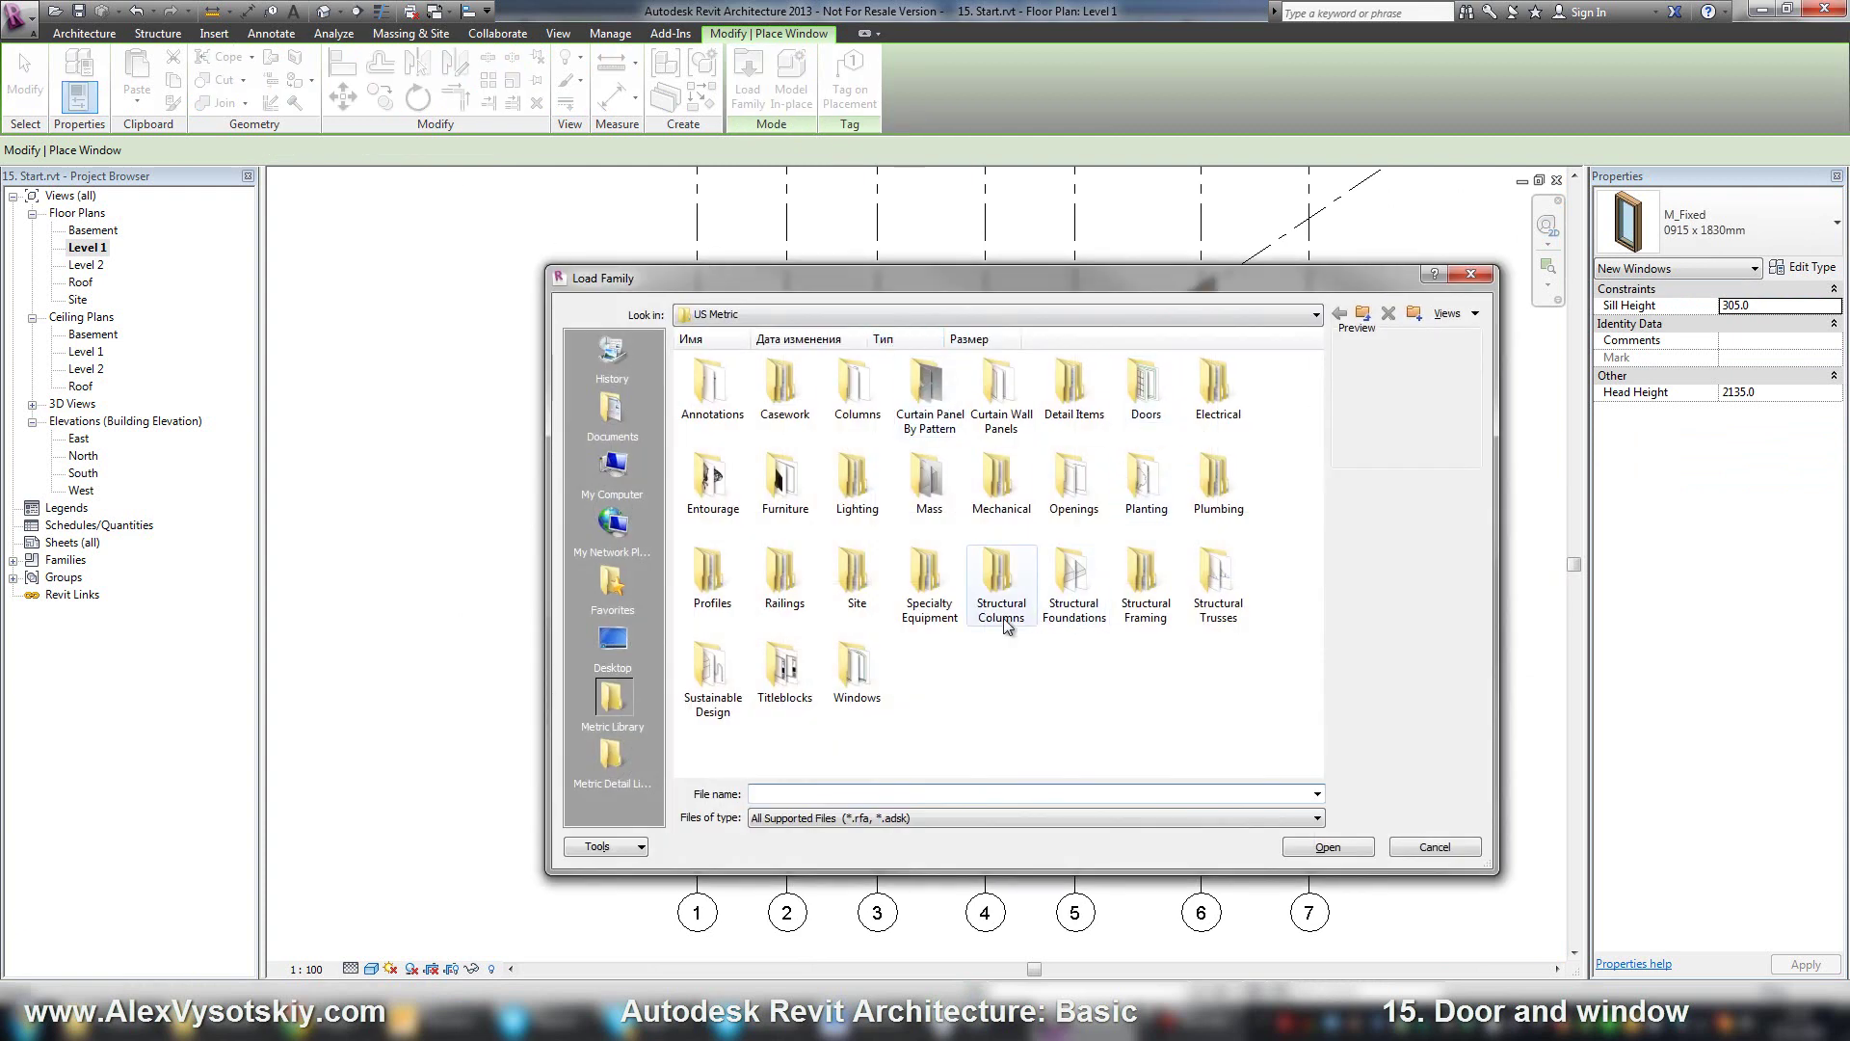
# Load M_Archtop, M_Combination Rtp and M_Casement 3x3 with Trim from the Windows folder
pyautogui.doubleClick(856, 671)
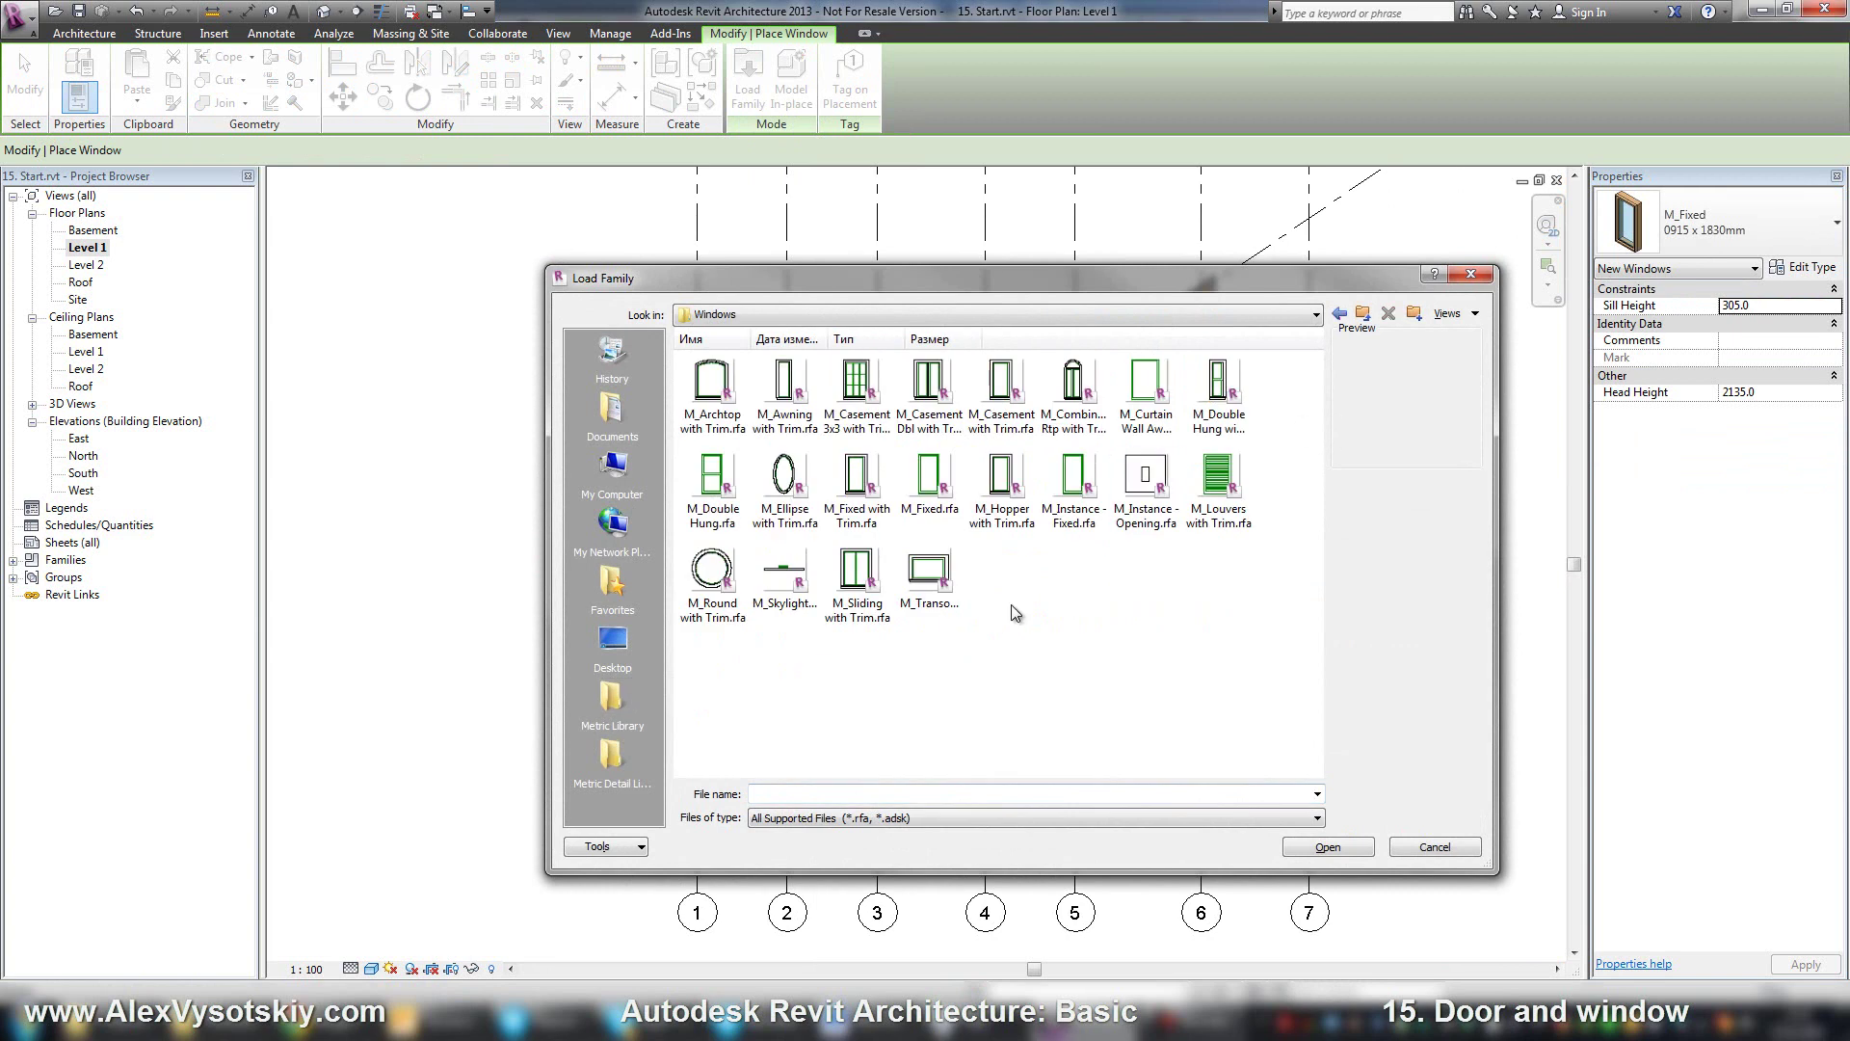
pyautogui.click(713, 383)
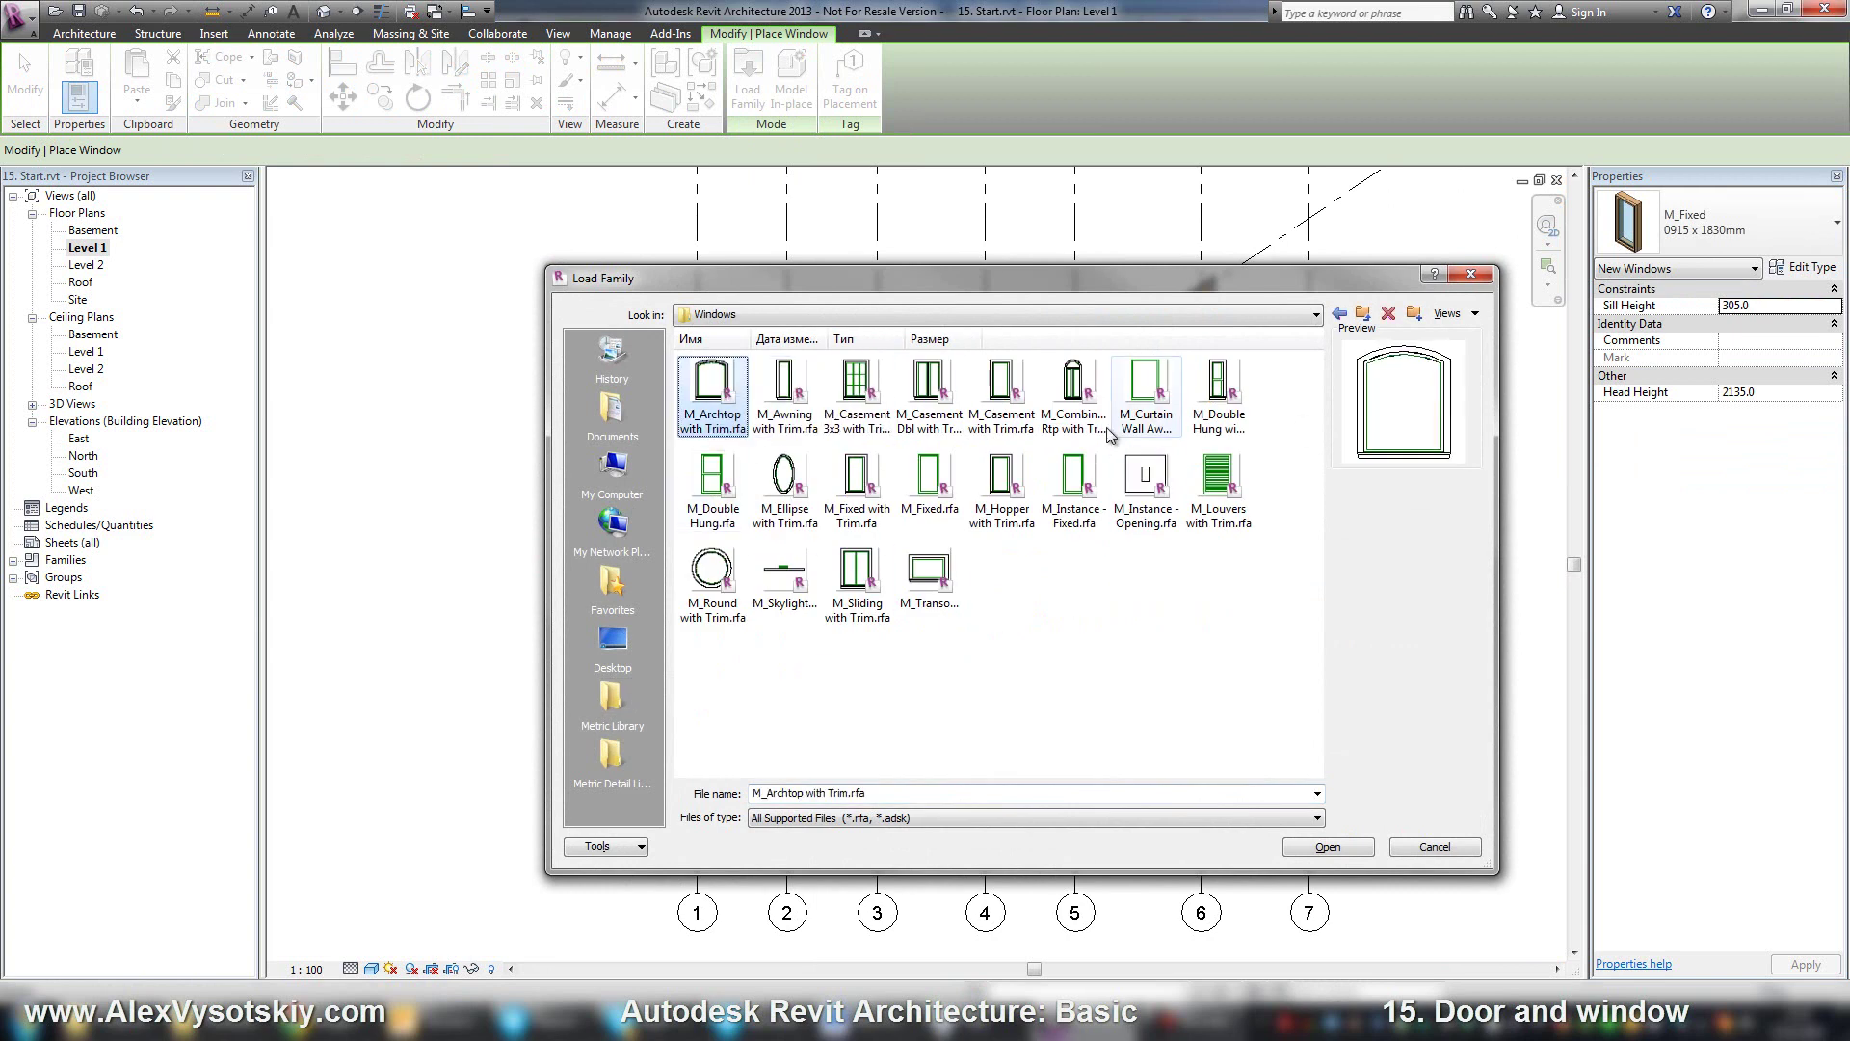
pyautogui.keyDown('ctrl'); pyautogui.click(1072, 390); pyautogui.keyUp('ctrl')
pyautogui.keyDown('ctrl'); pyautogui.click(853, 384); pyautogui.keyUp('ctrl')
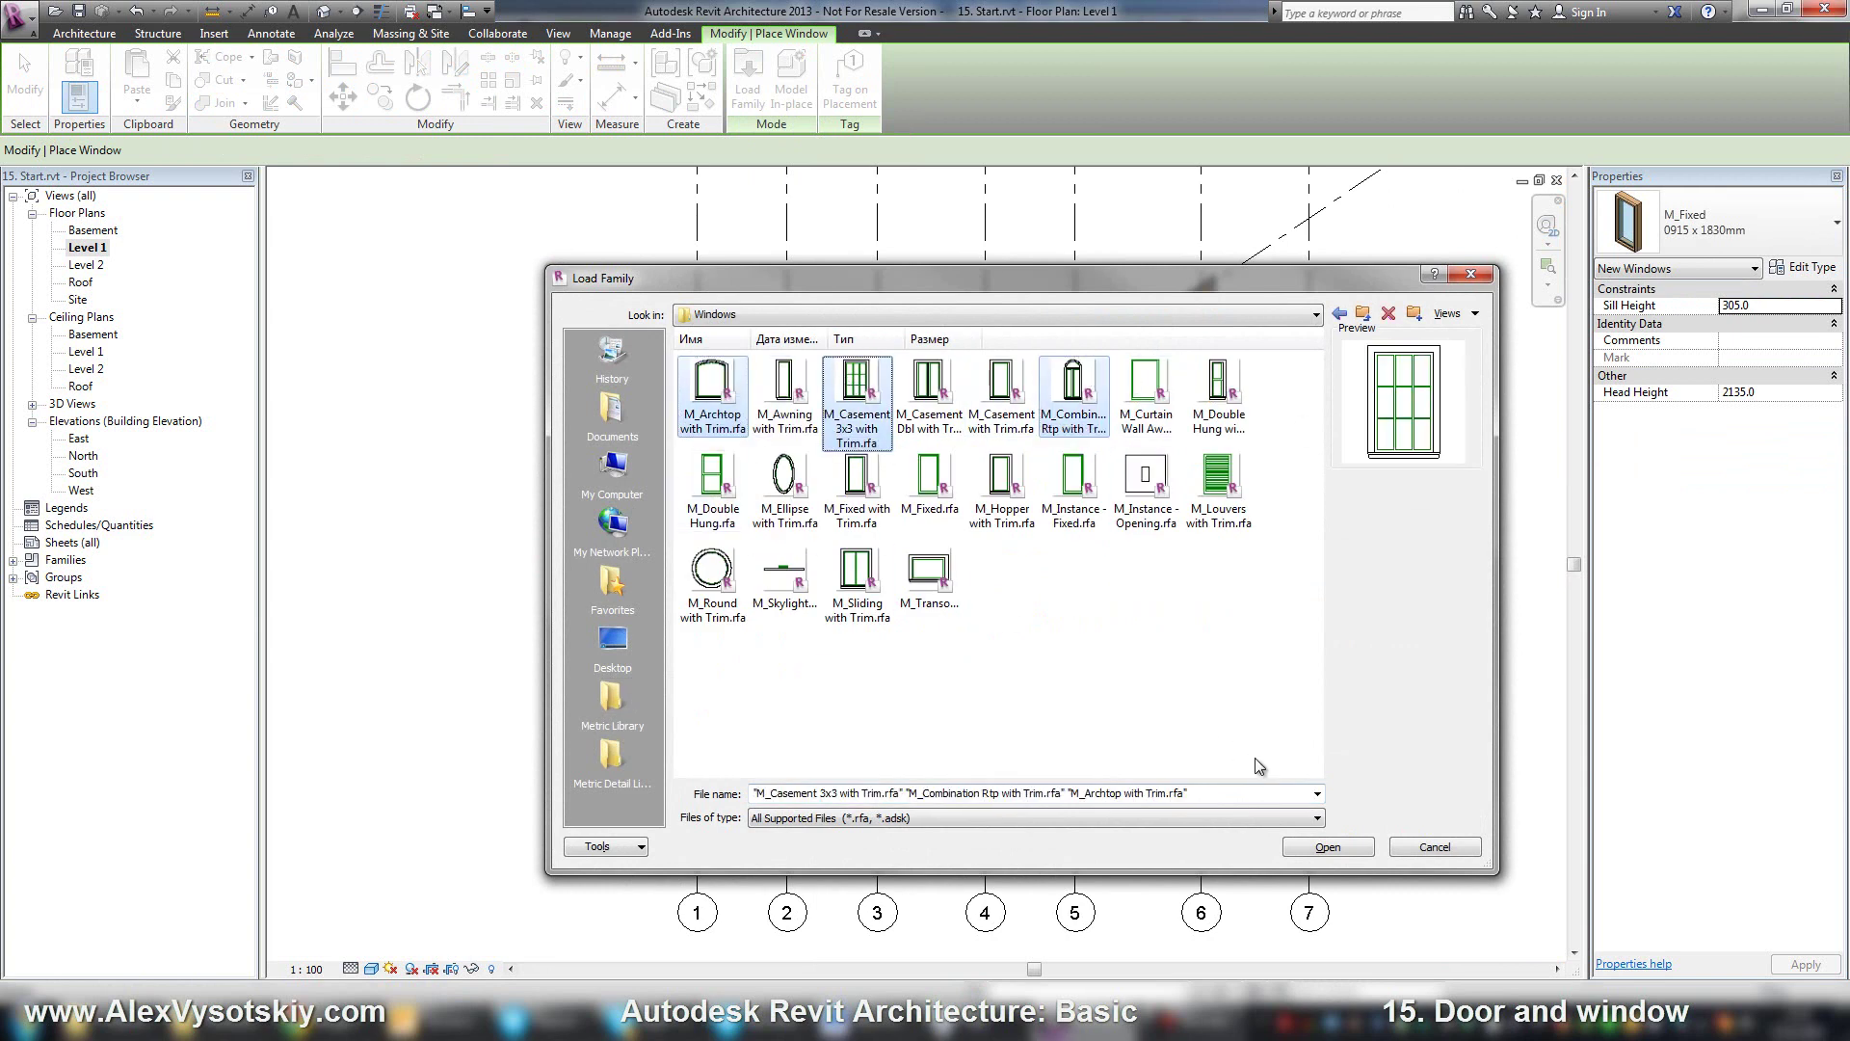
pyautogui.click(1328, 846)
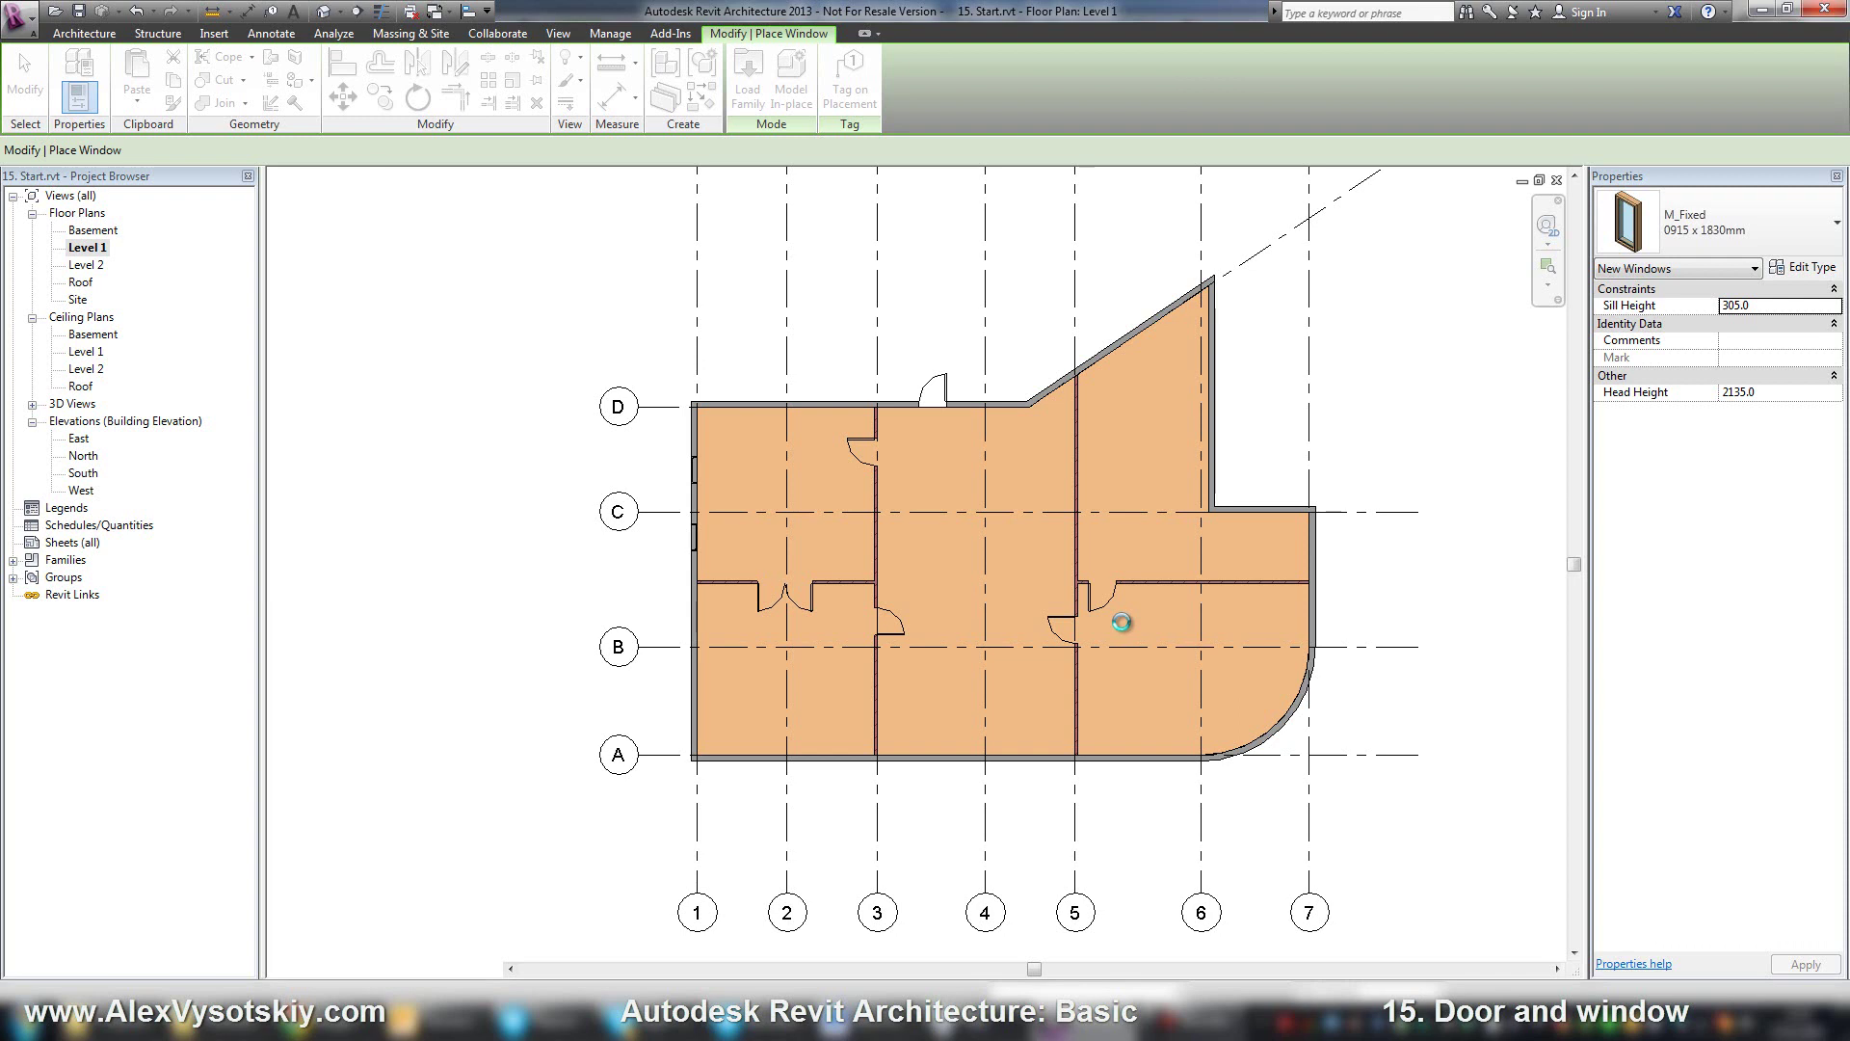
# Choose M_Archtop with Trim 1830 x 1525mm and place three windows along the bottom wall
pyautogui.click(1708, 235)
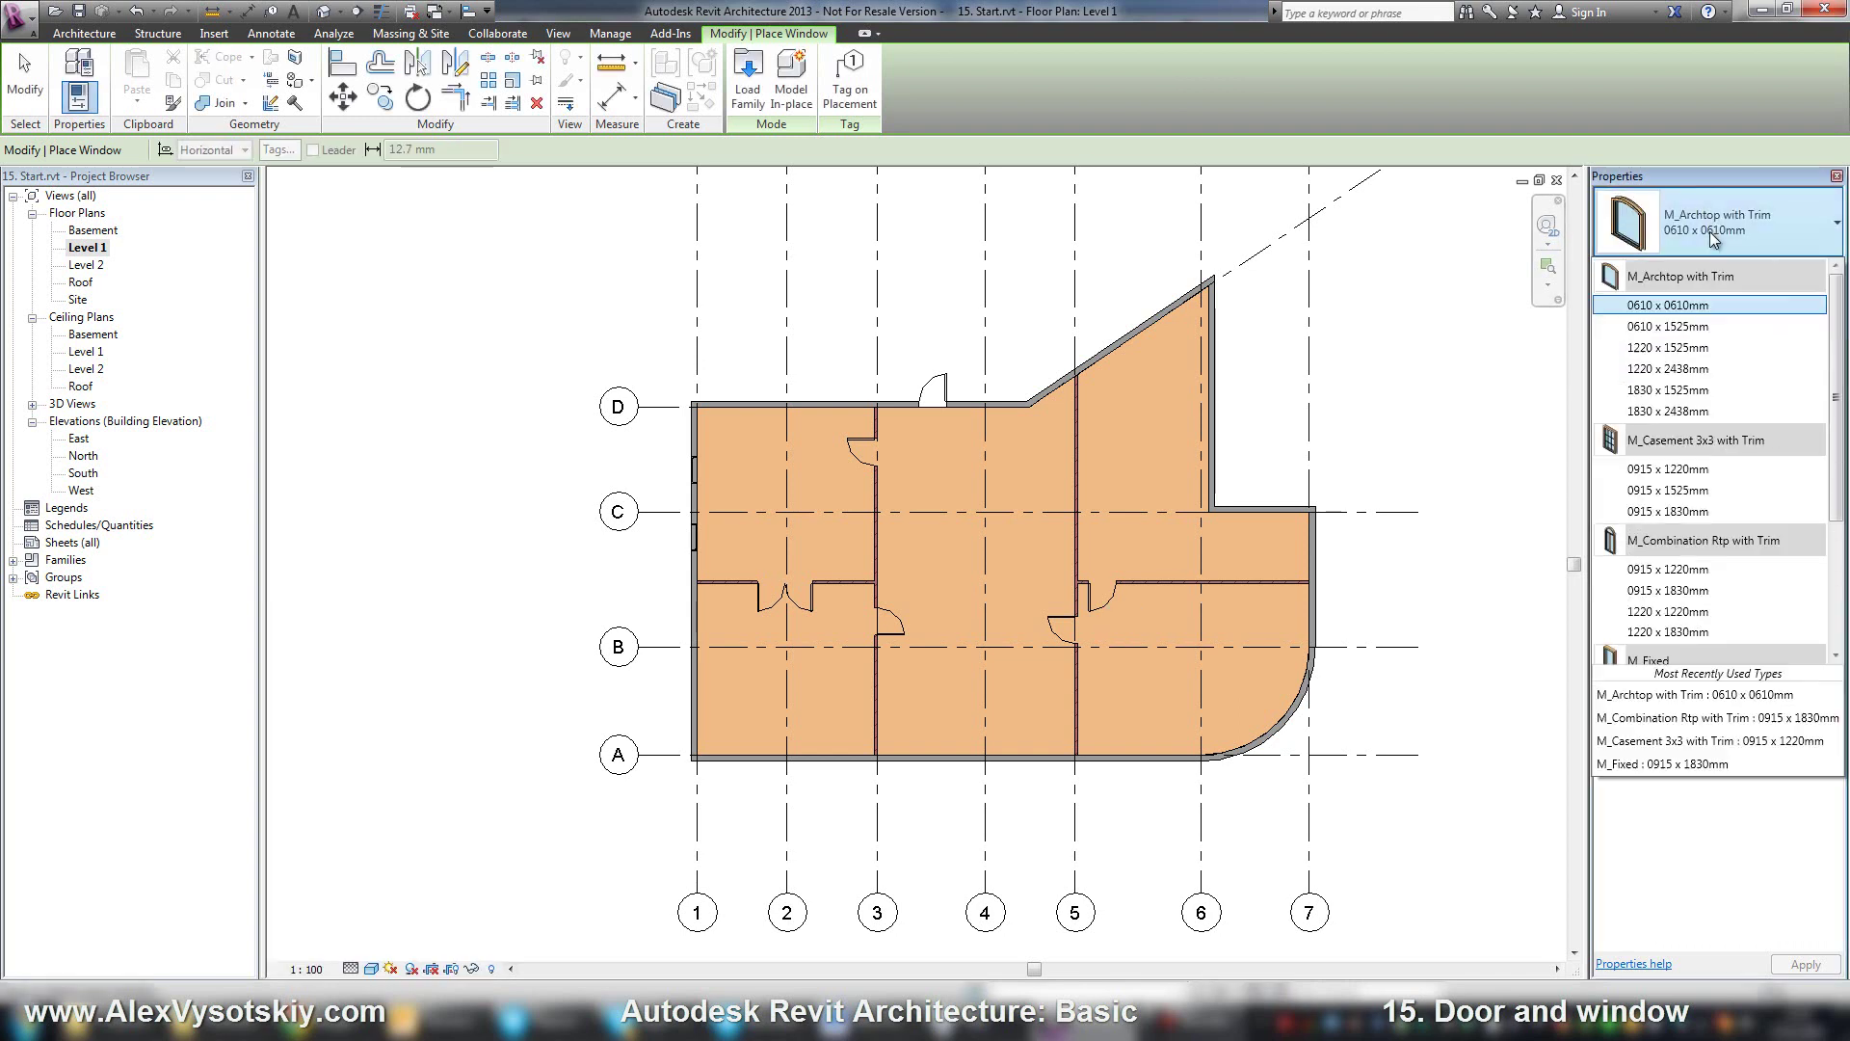
pyautogui.click(1711, 389)
pyautogui.scroll(4, 757, 770)
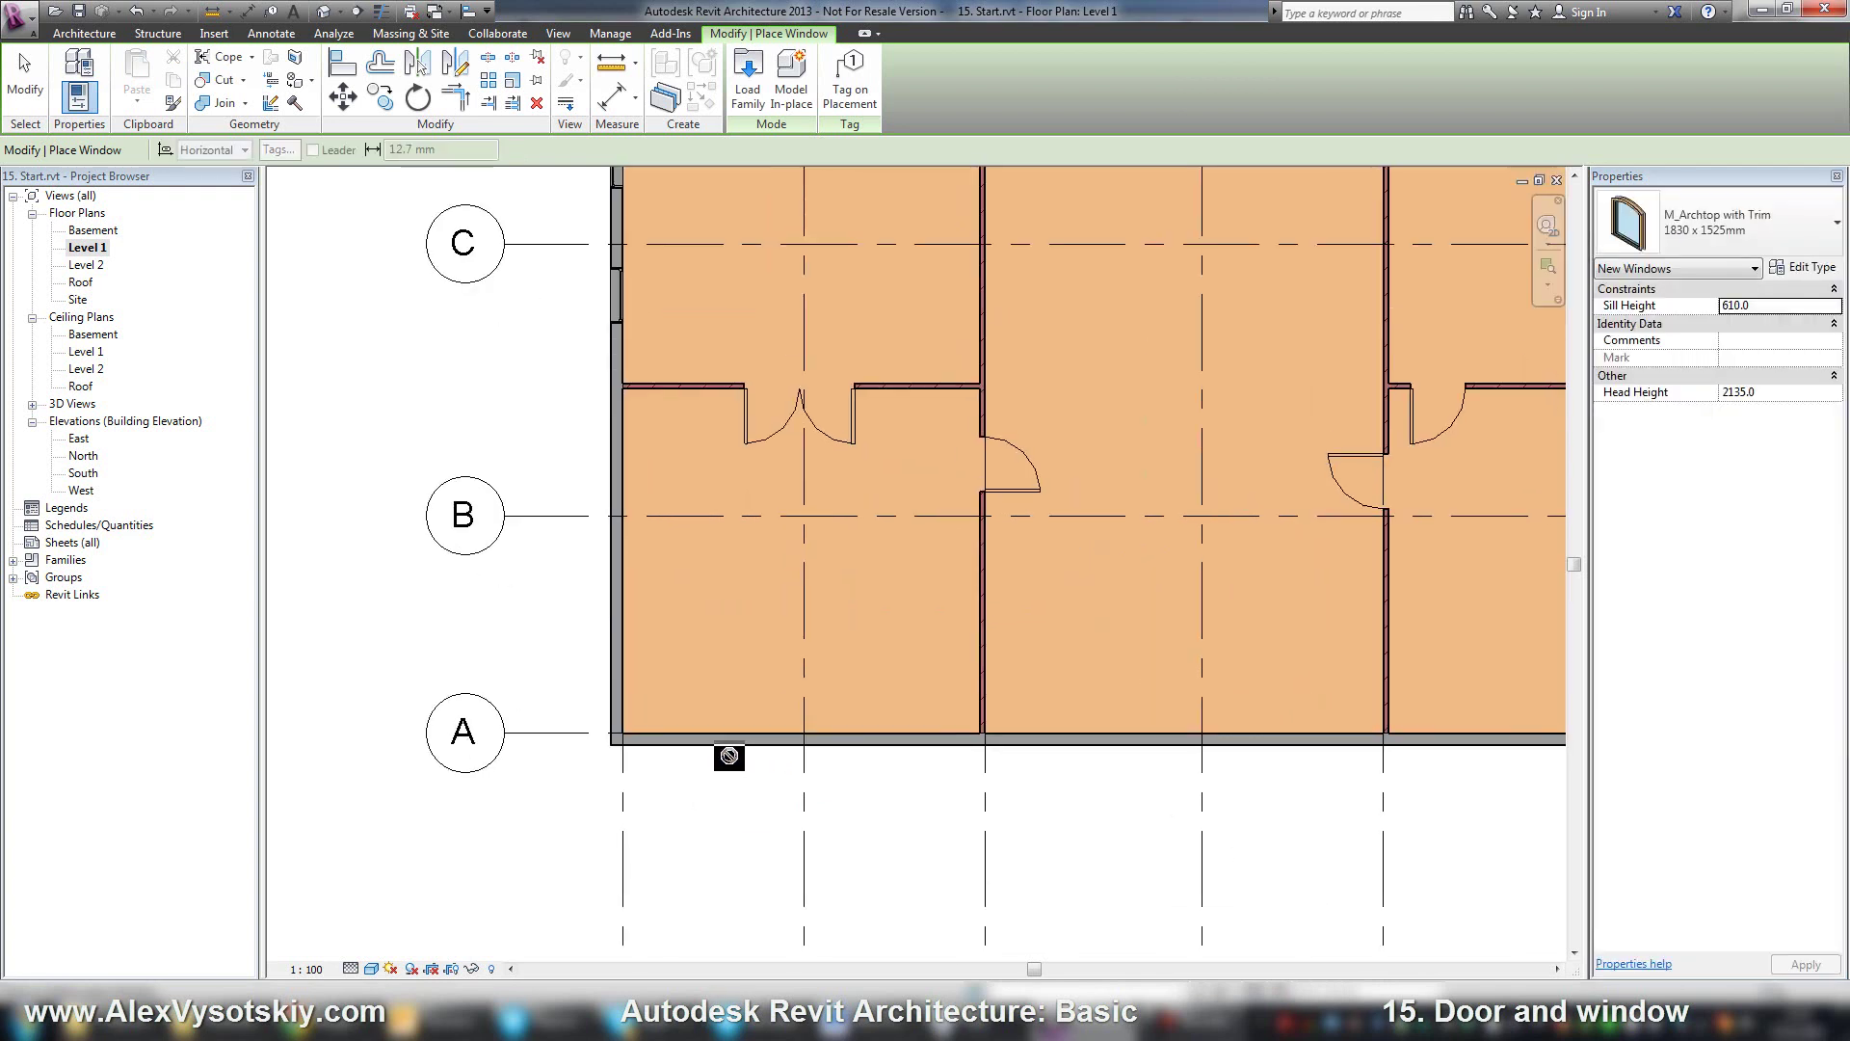
pyautogui.scroll(3, 705, 748)
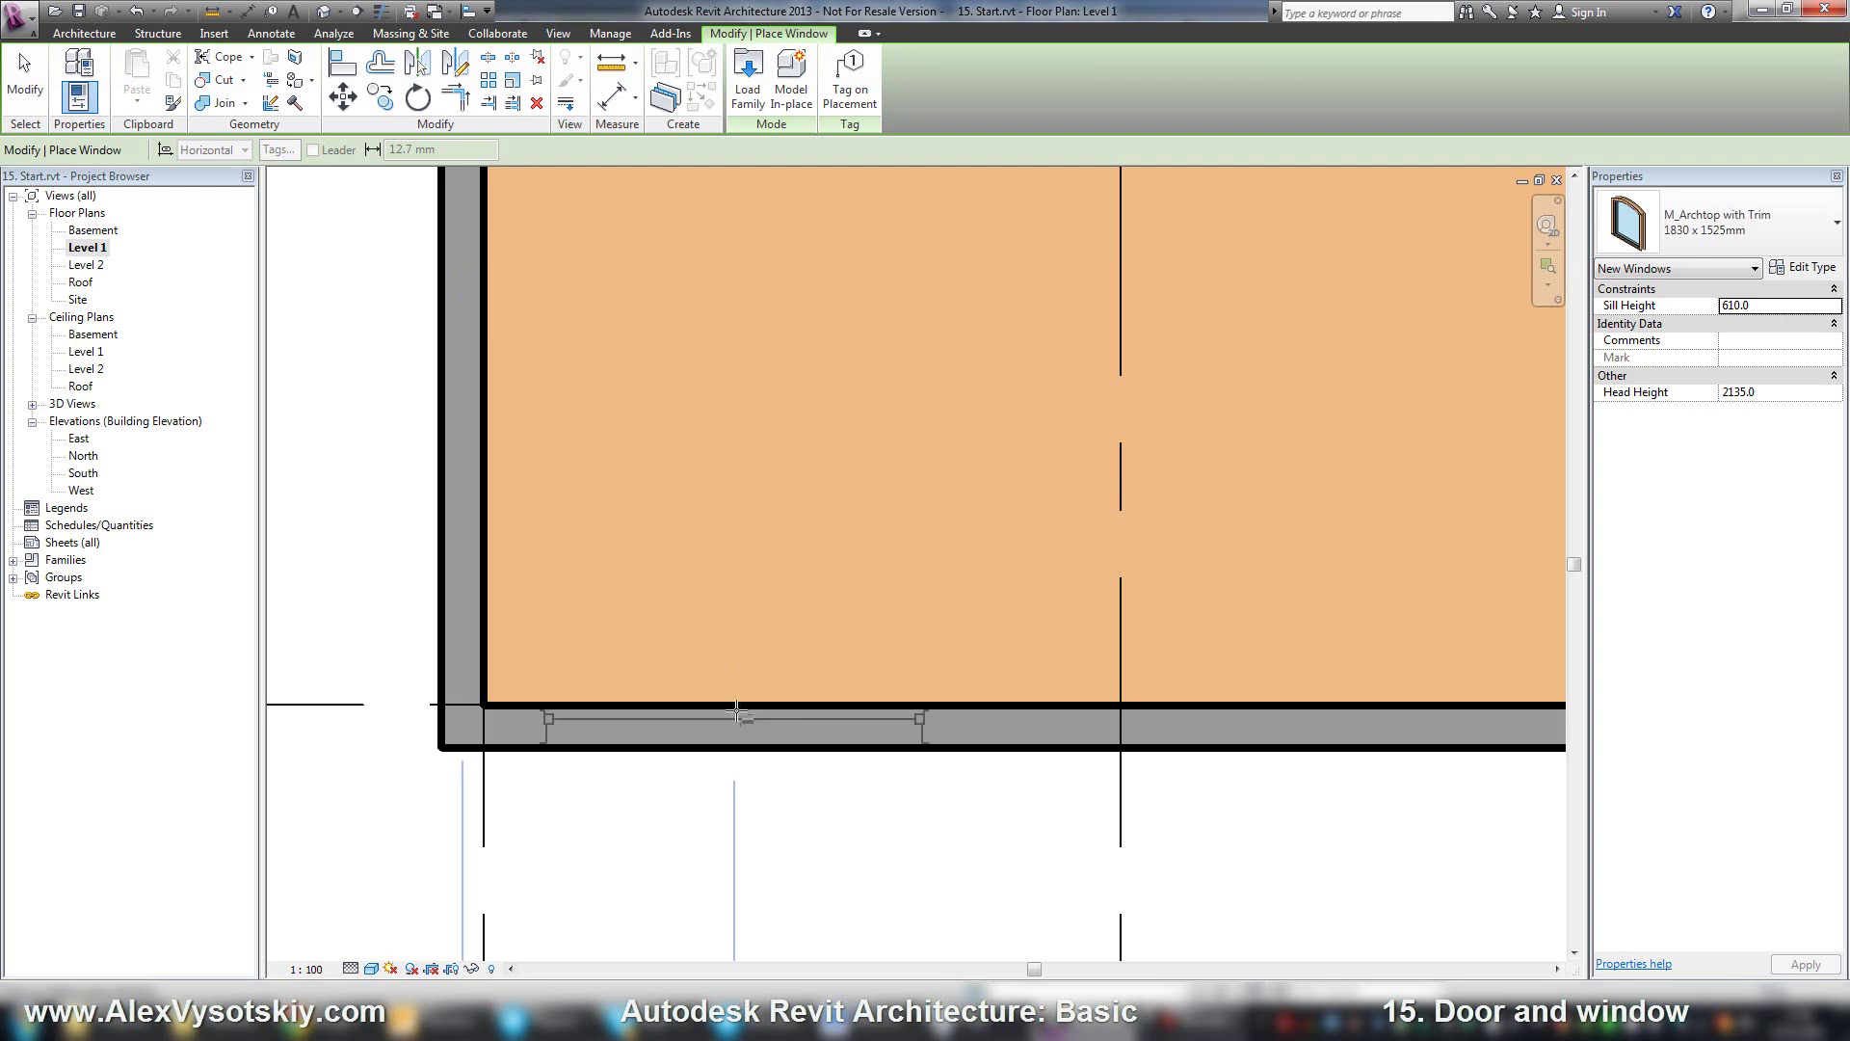
pyautogui.click(734, 747)
pyautogui.scroll(-2, 734, 748)
pyautogui.click(1141, 747)
pyautogui.scroll(-4, 1003, 714)
pyautogui.scroll(2, 940, 711)
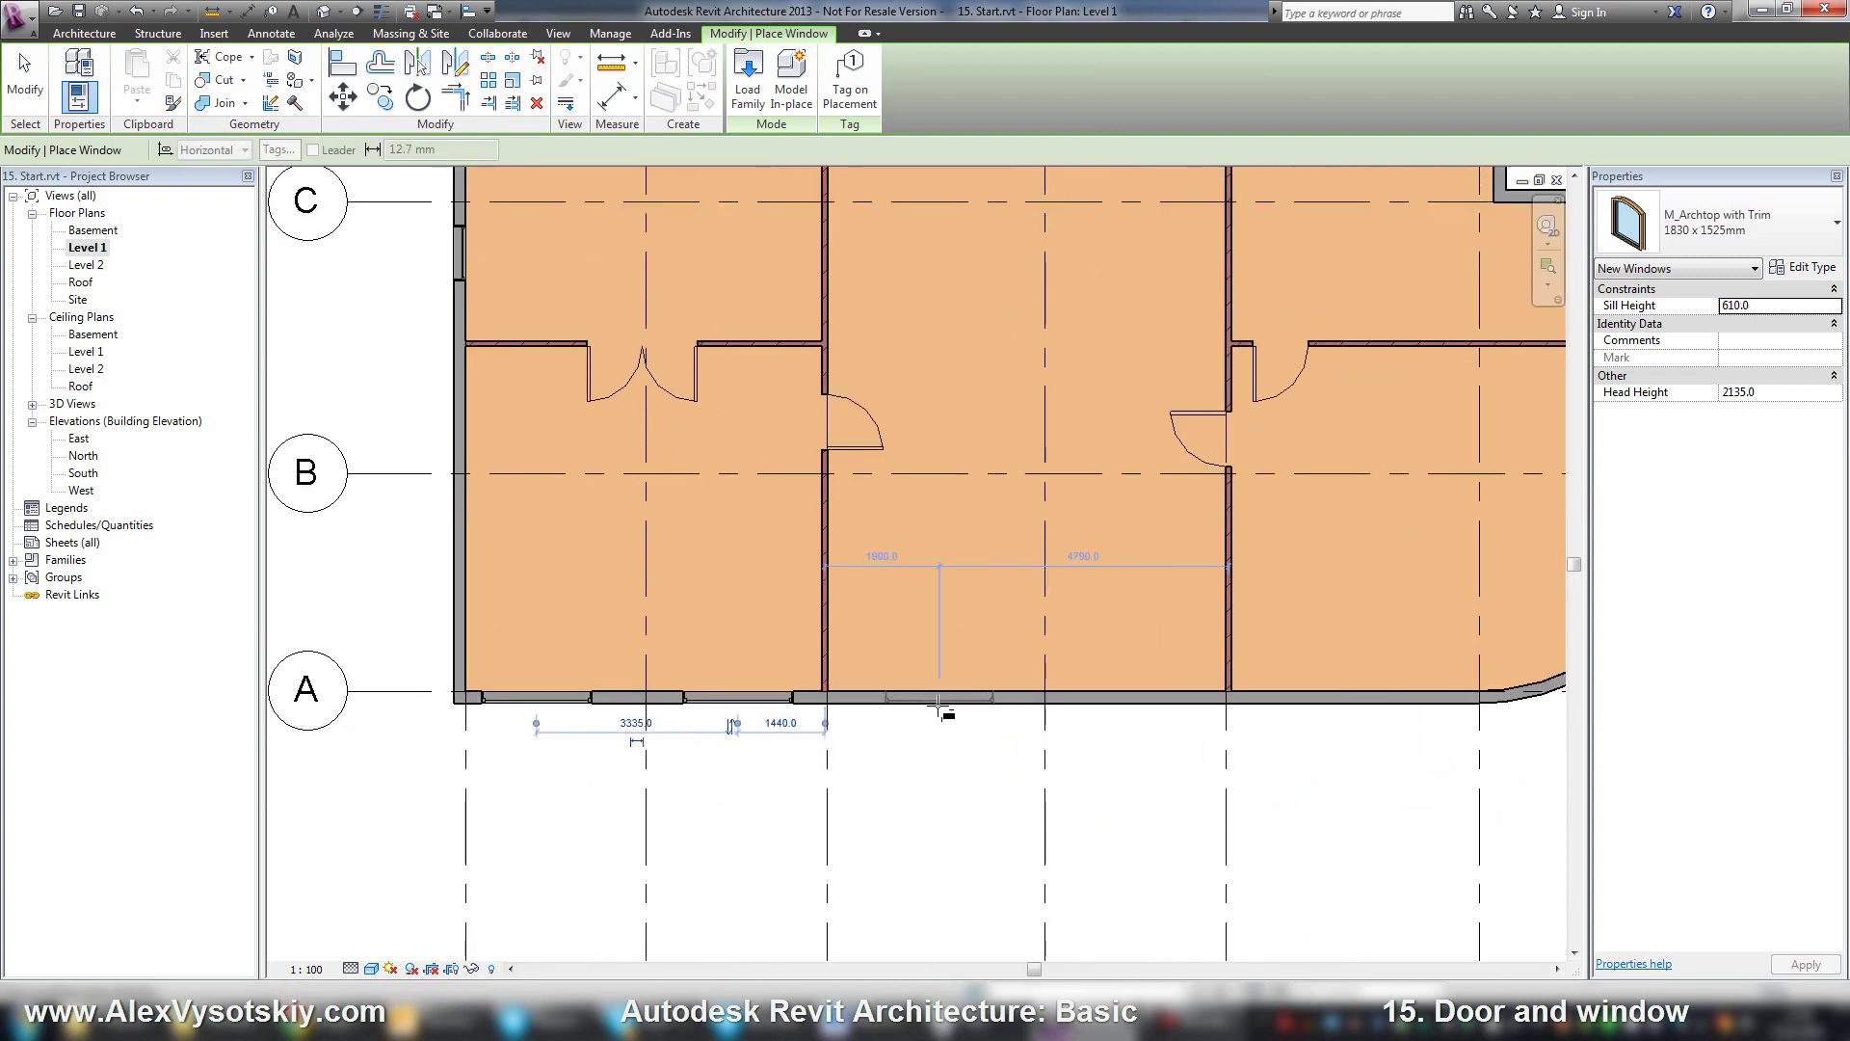
pyautogui.click(1125, 699)
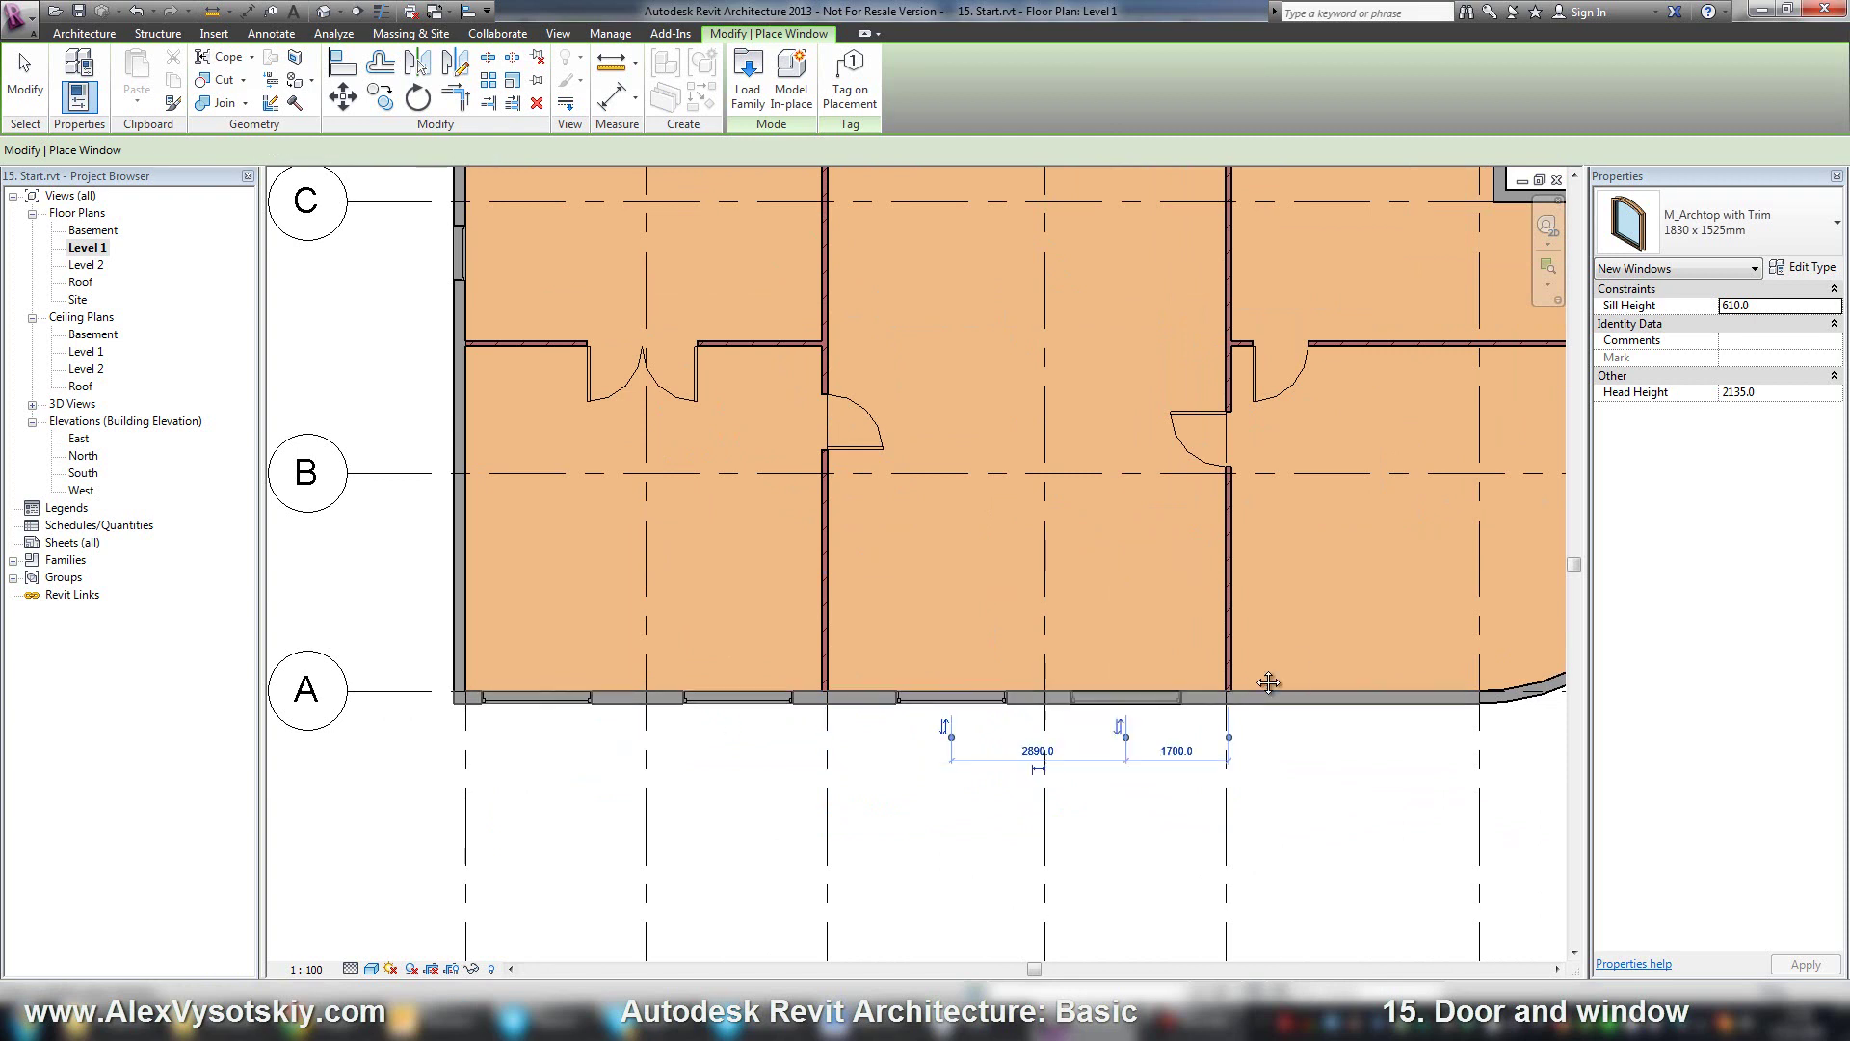
# Add arched windows between grids 5 and 6 and in the right exterior wall
pyautogui.moveTo(1272, 685); pyautogui.dragTo(1047, 647, button='middle')
pyautogui.click(1763, 231)
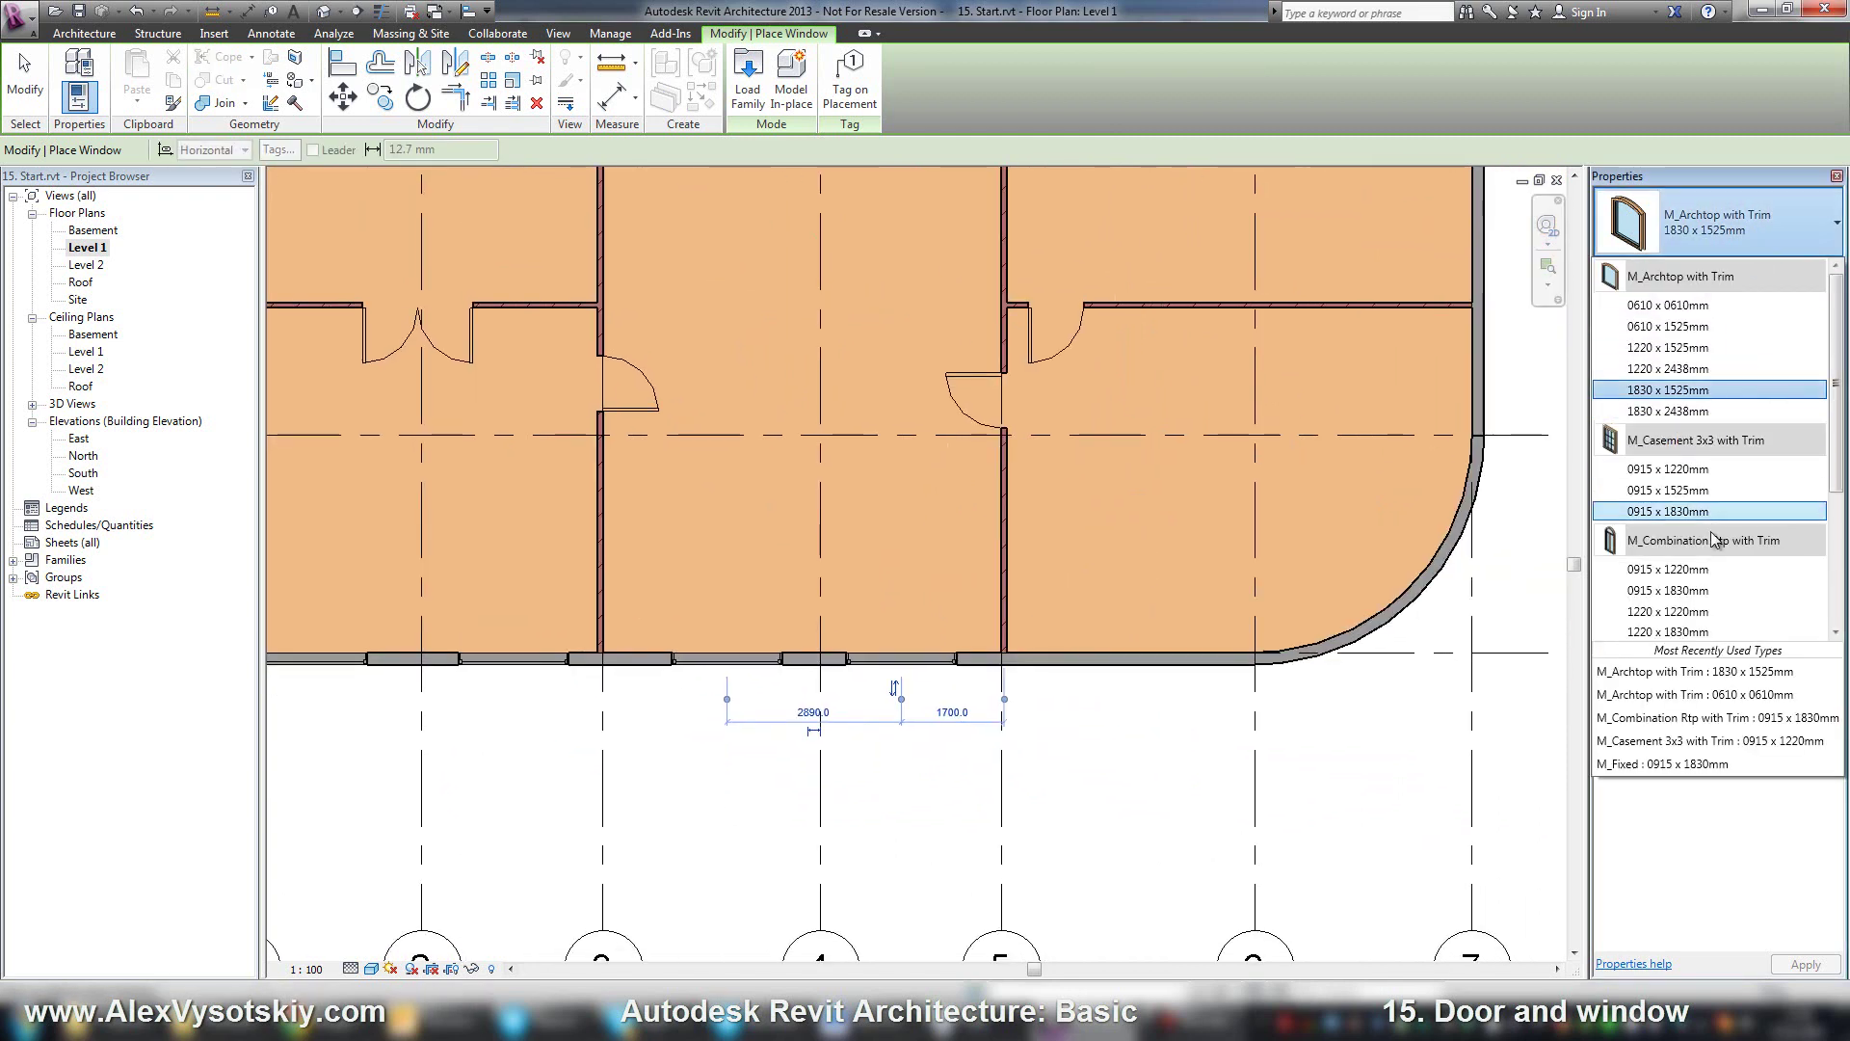
pyautogui.moveTo(1113, 639); pyautogui.dragTo(1015, 620, button='middle')
pyautogui.click(1042, 641)
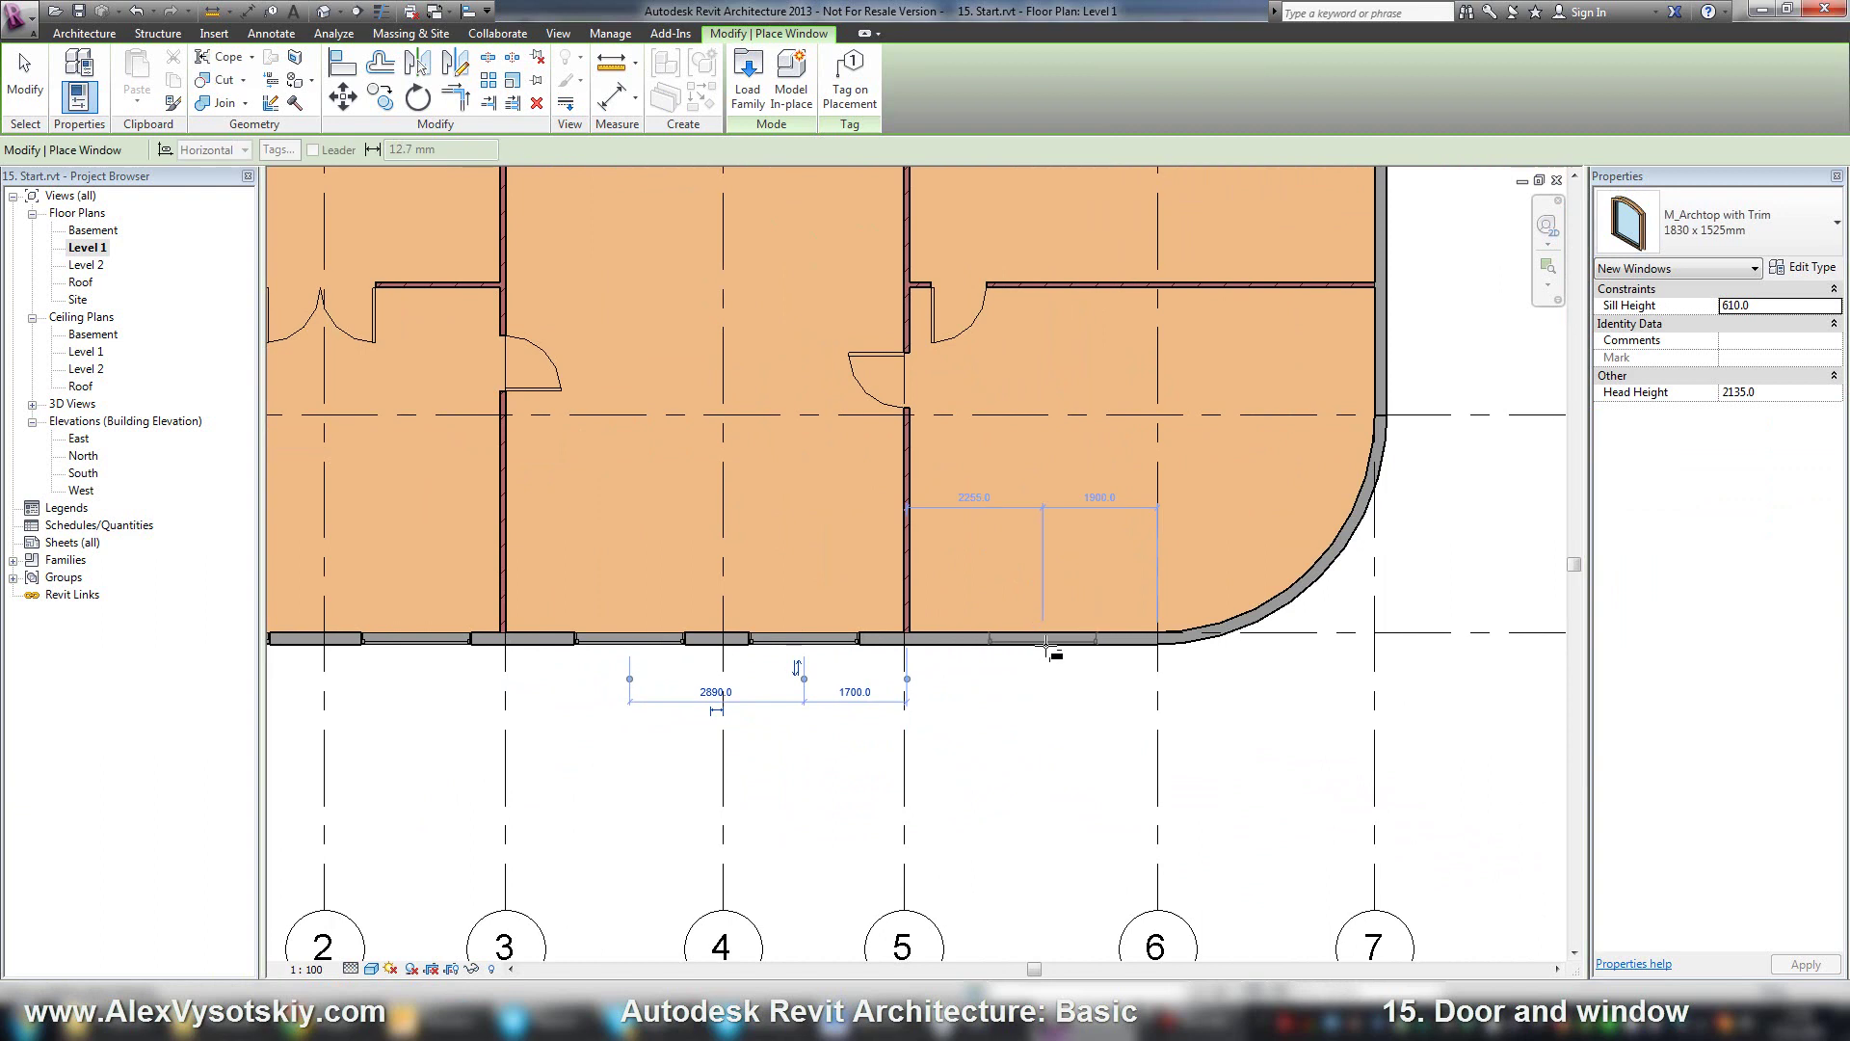
pyautogui.click(1381, 355)
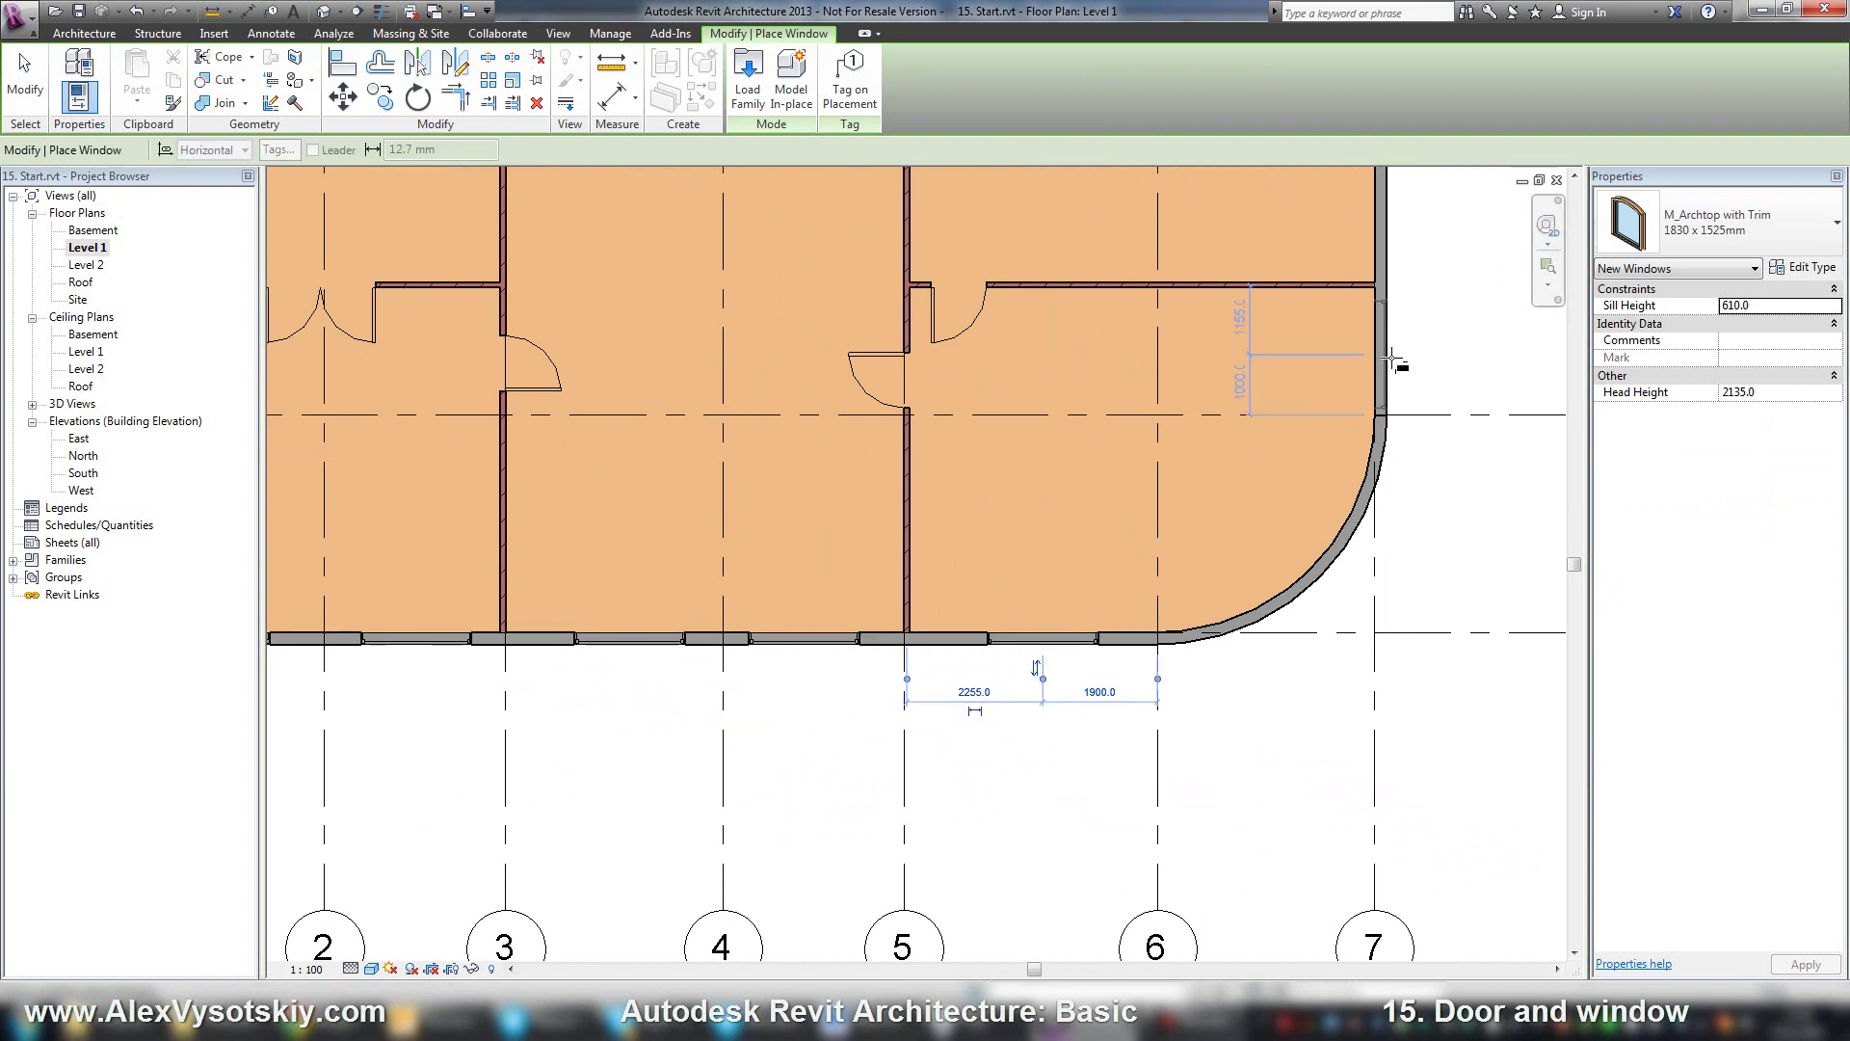
pyautogui.moveTo(1330, 445); pyautogui.dragTo(1305, 537, button='middle')
pyautogui.scroll(-3, 1305, 538)
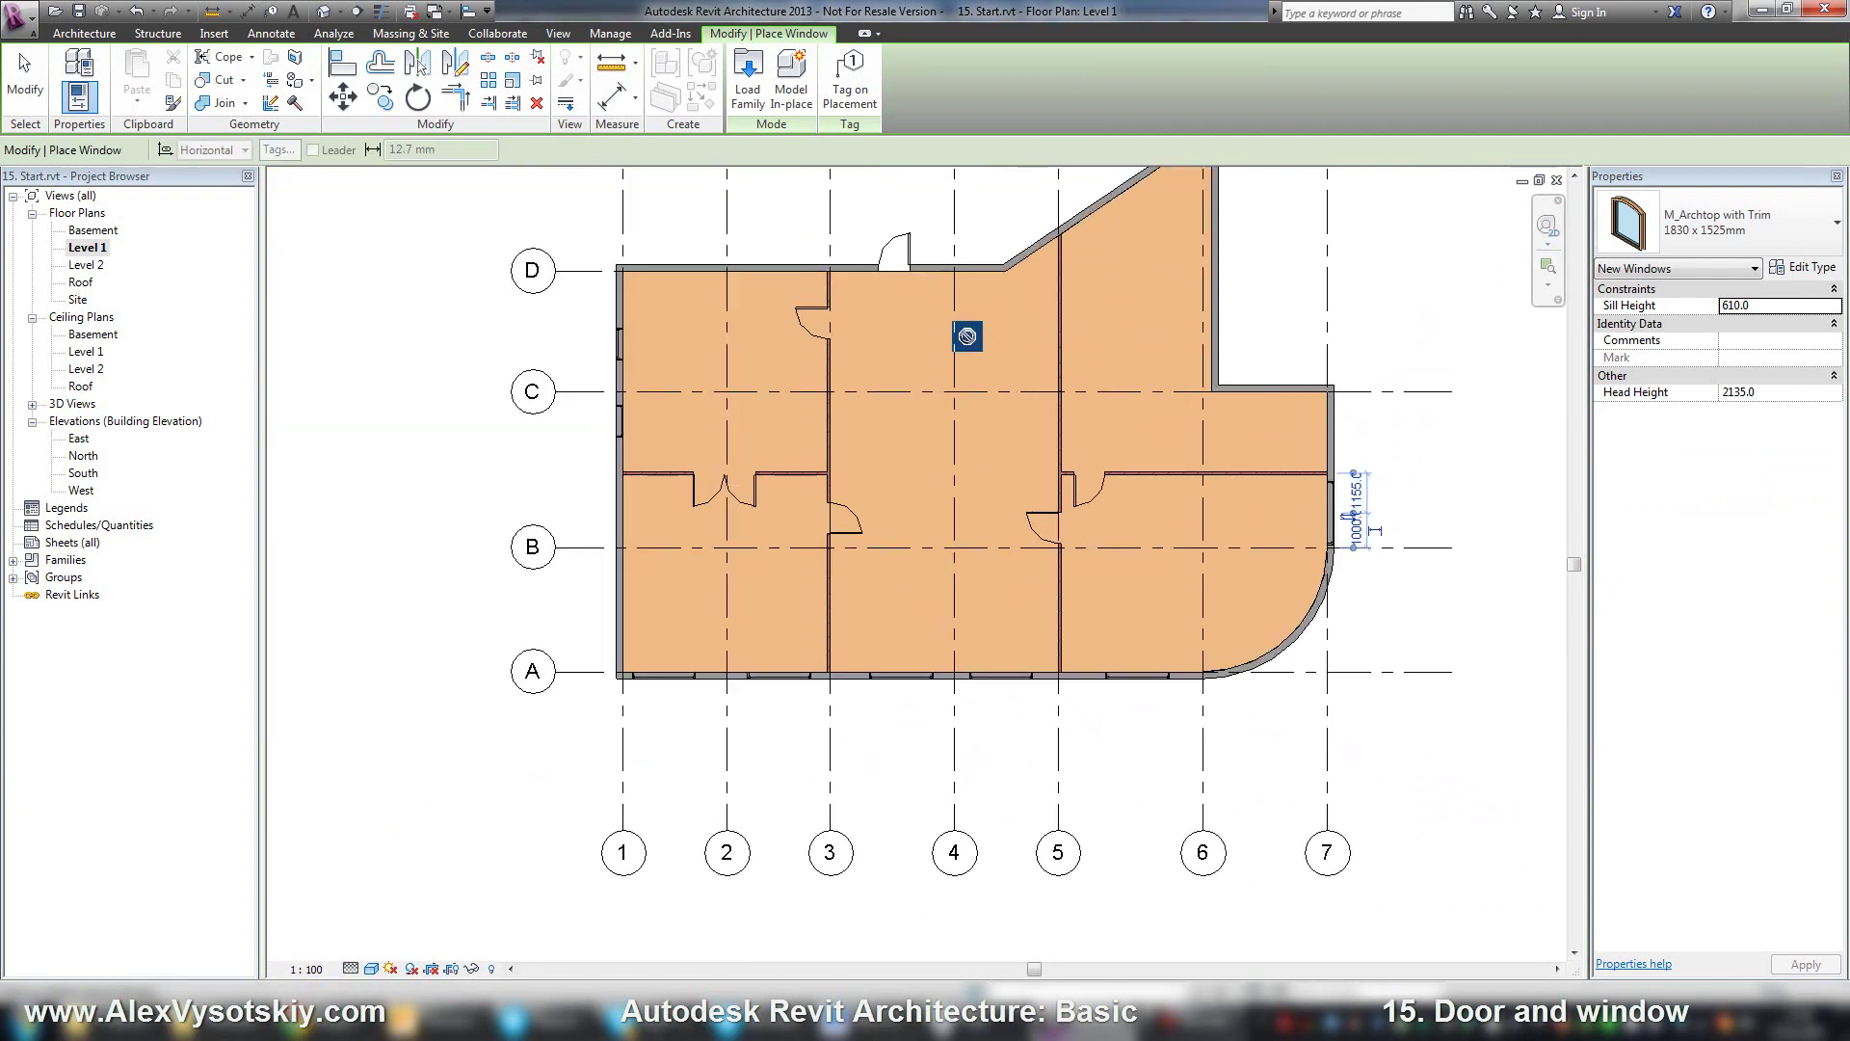
pyautogui.hotkey('ctrl', 'Tab')
# Place an arched window with a 900 sill height in the east wall between grids B and C
pyautogui.keyDown('shift'); pyautogui.moveTo(1076, 707); pyautogui.dragTo(937, 690, button='middle'); pyautogui.keyUp('shift')
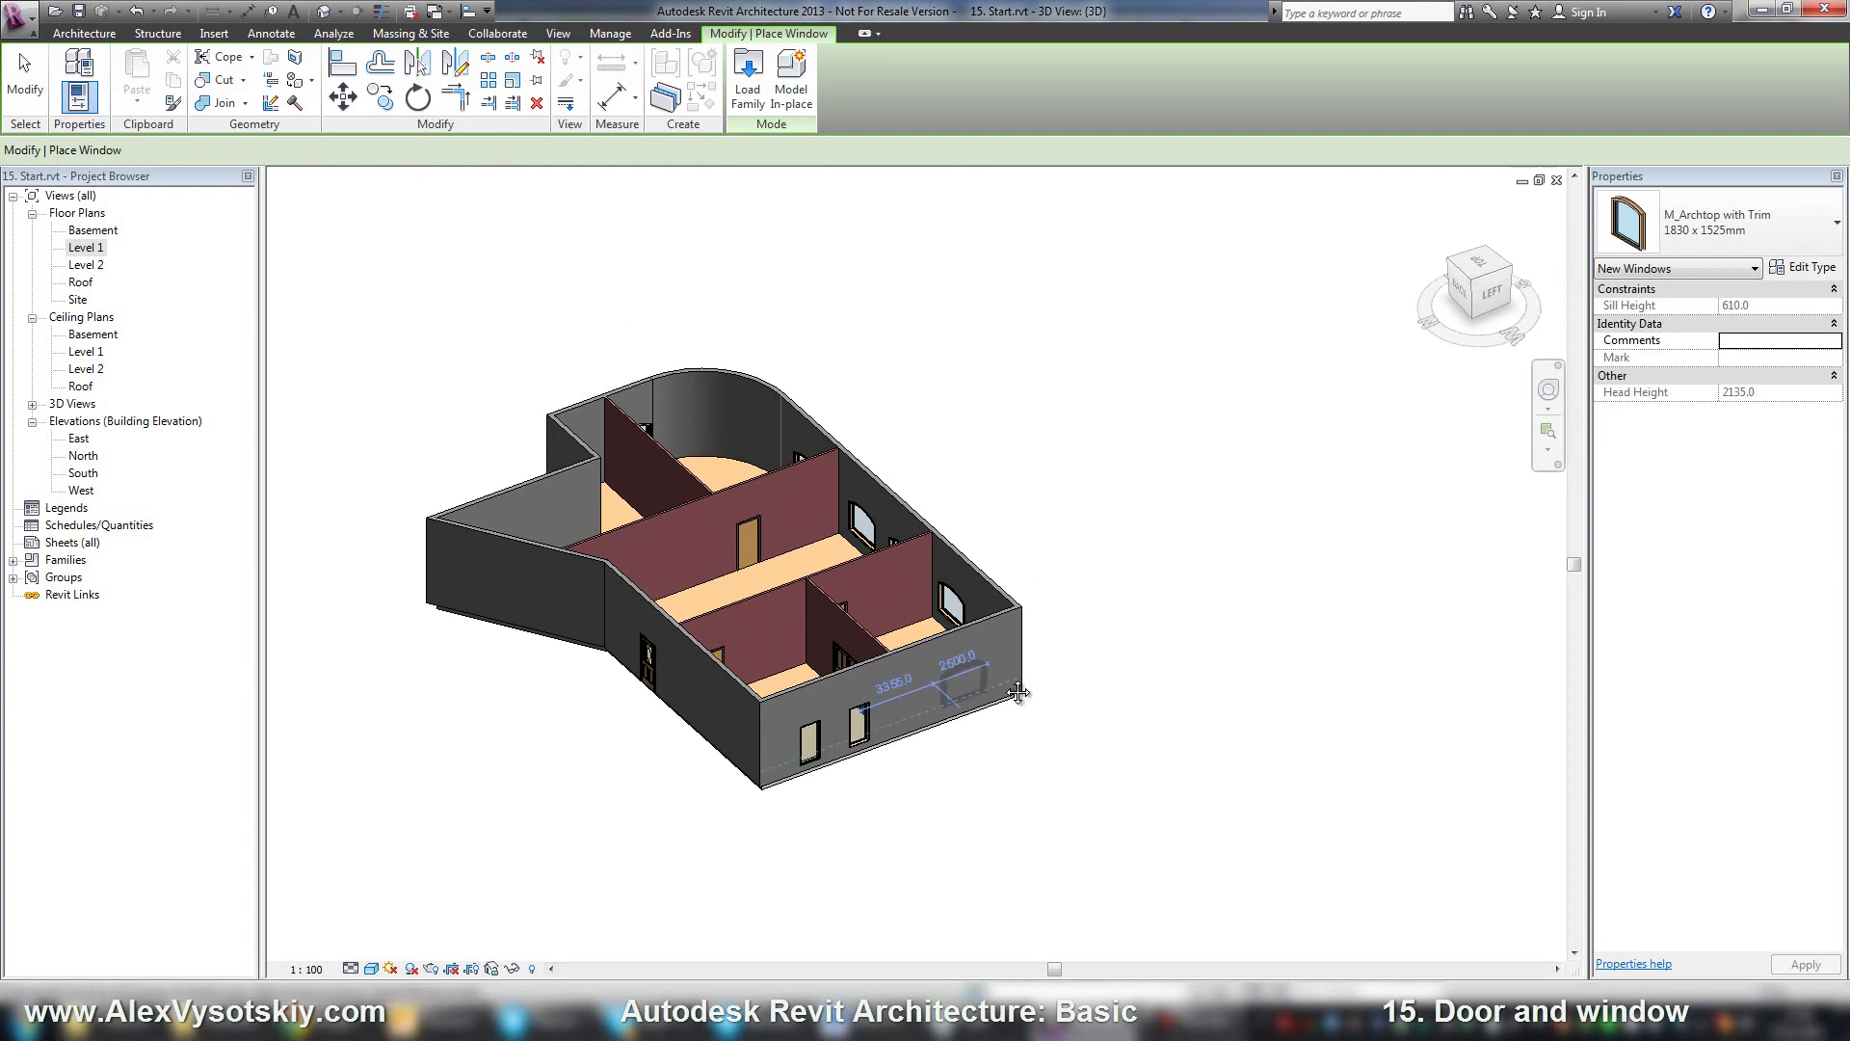
pyautogui.hotkey('ctrl', 'Tab')
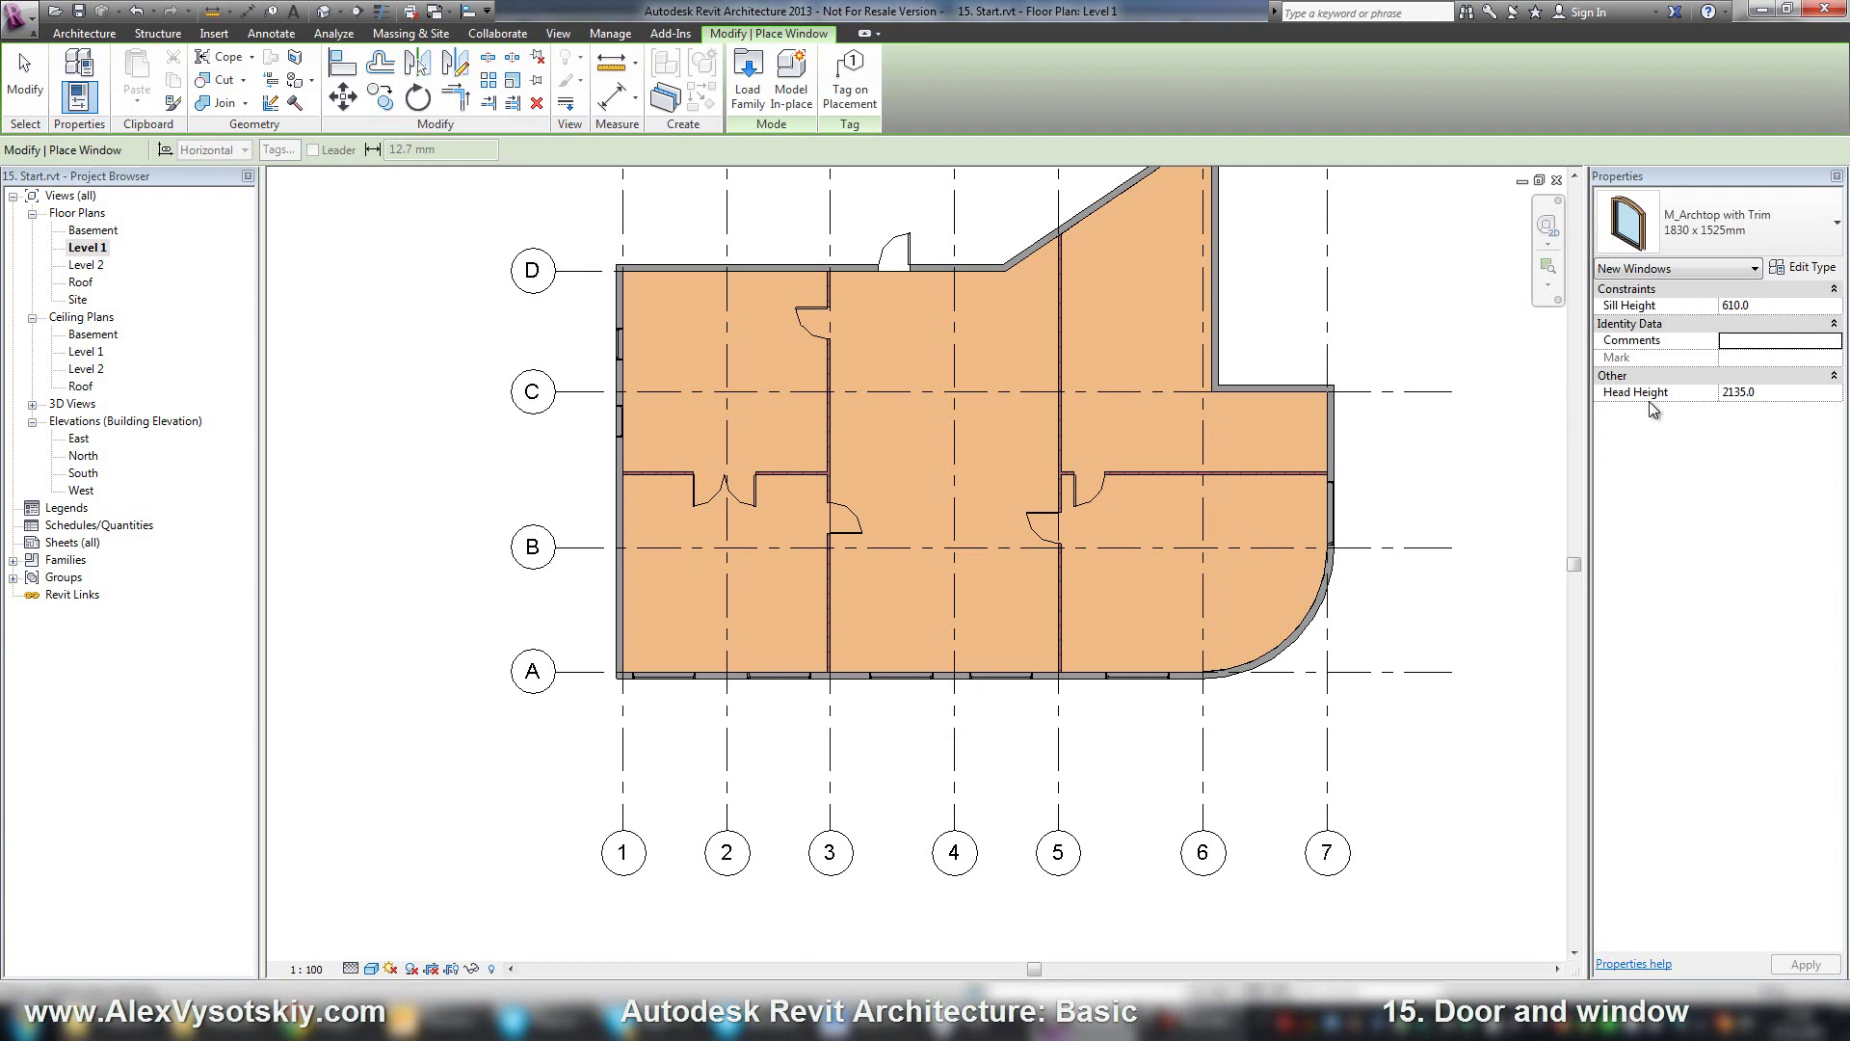
pyautogui.click(1768, 305)
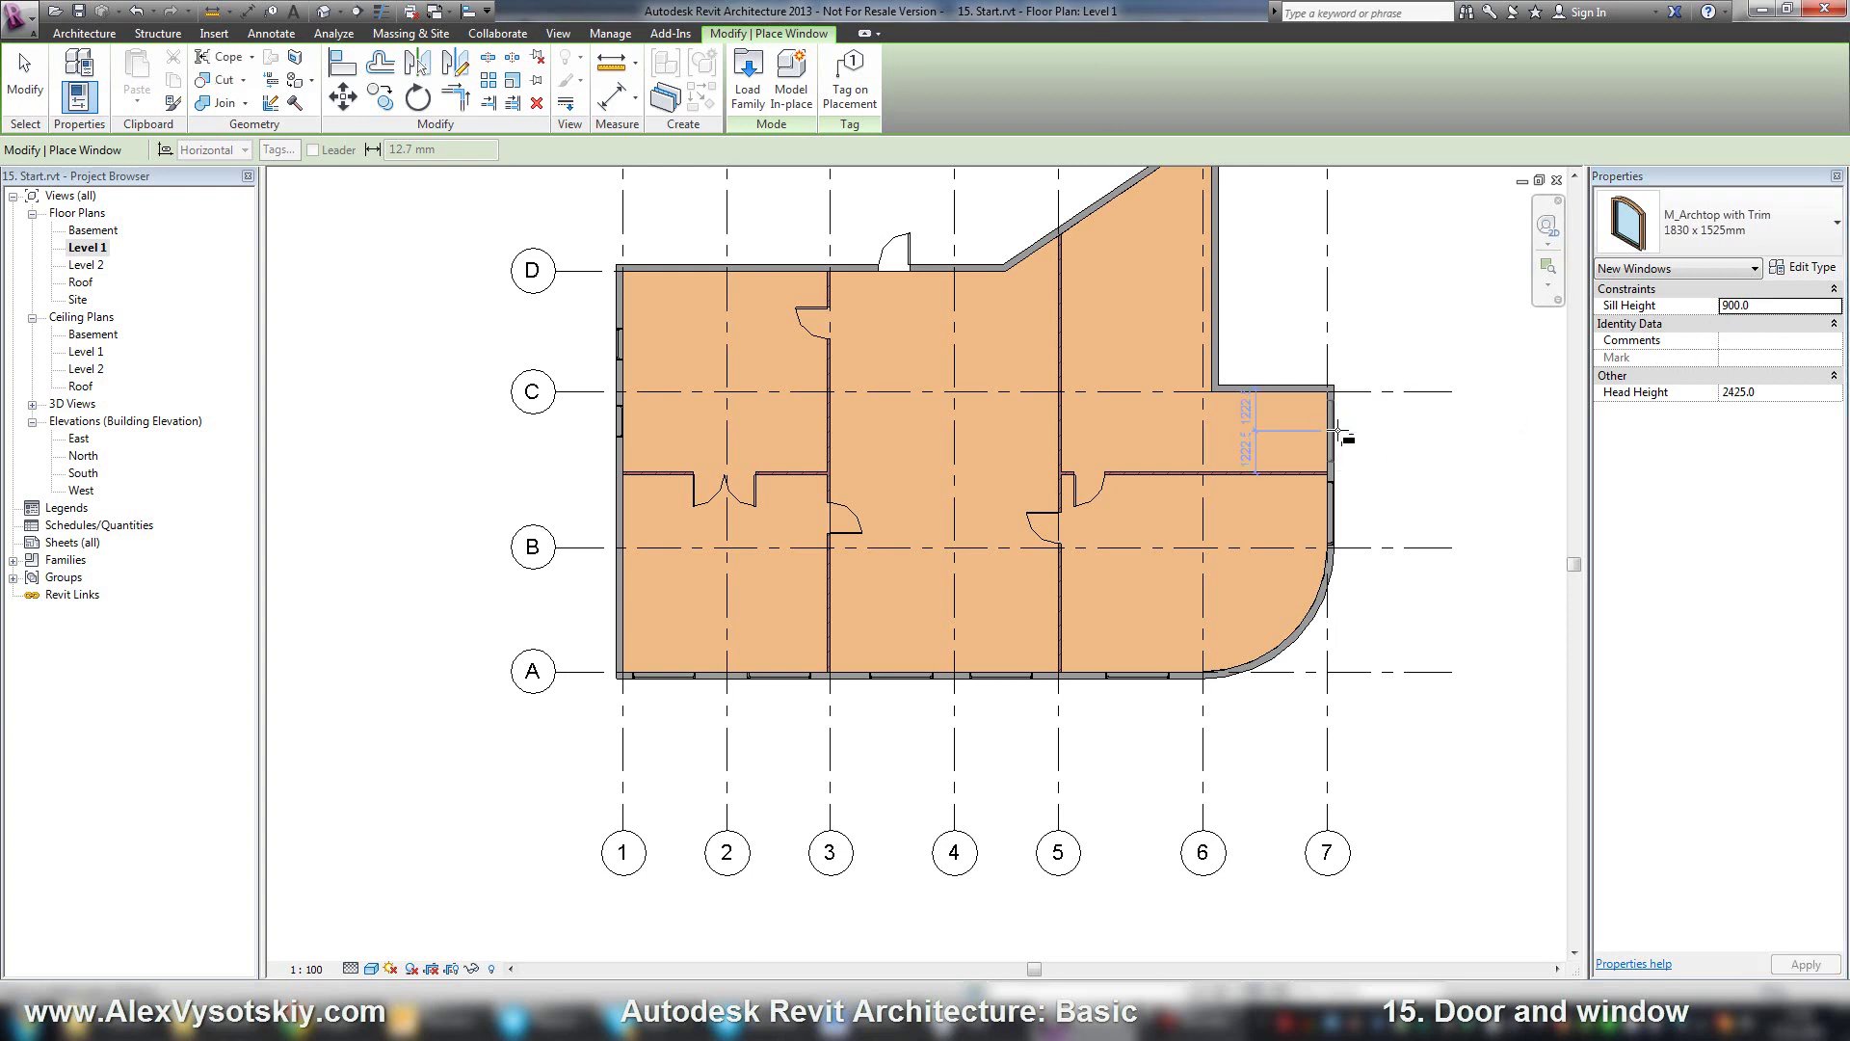
pyautogui.click(1339, 509)
pyautogui.press('Escape')
pyautogui.press('Escape')
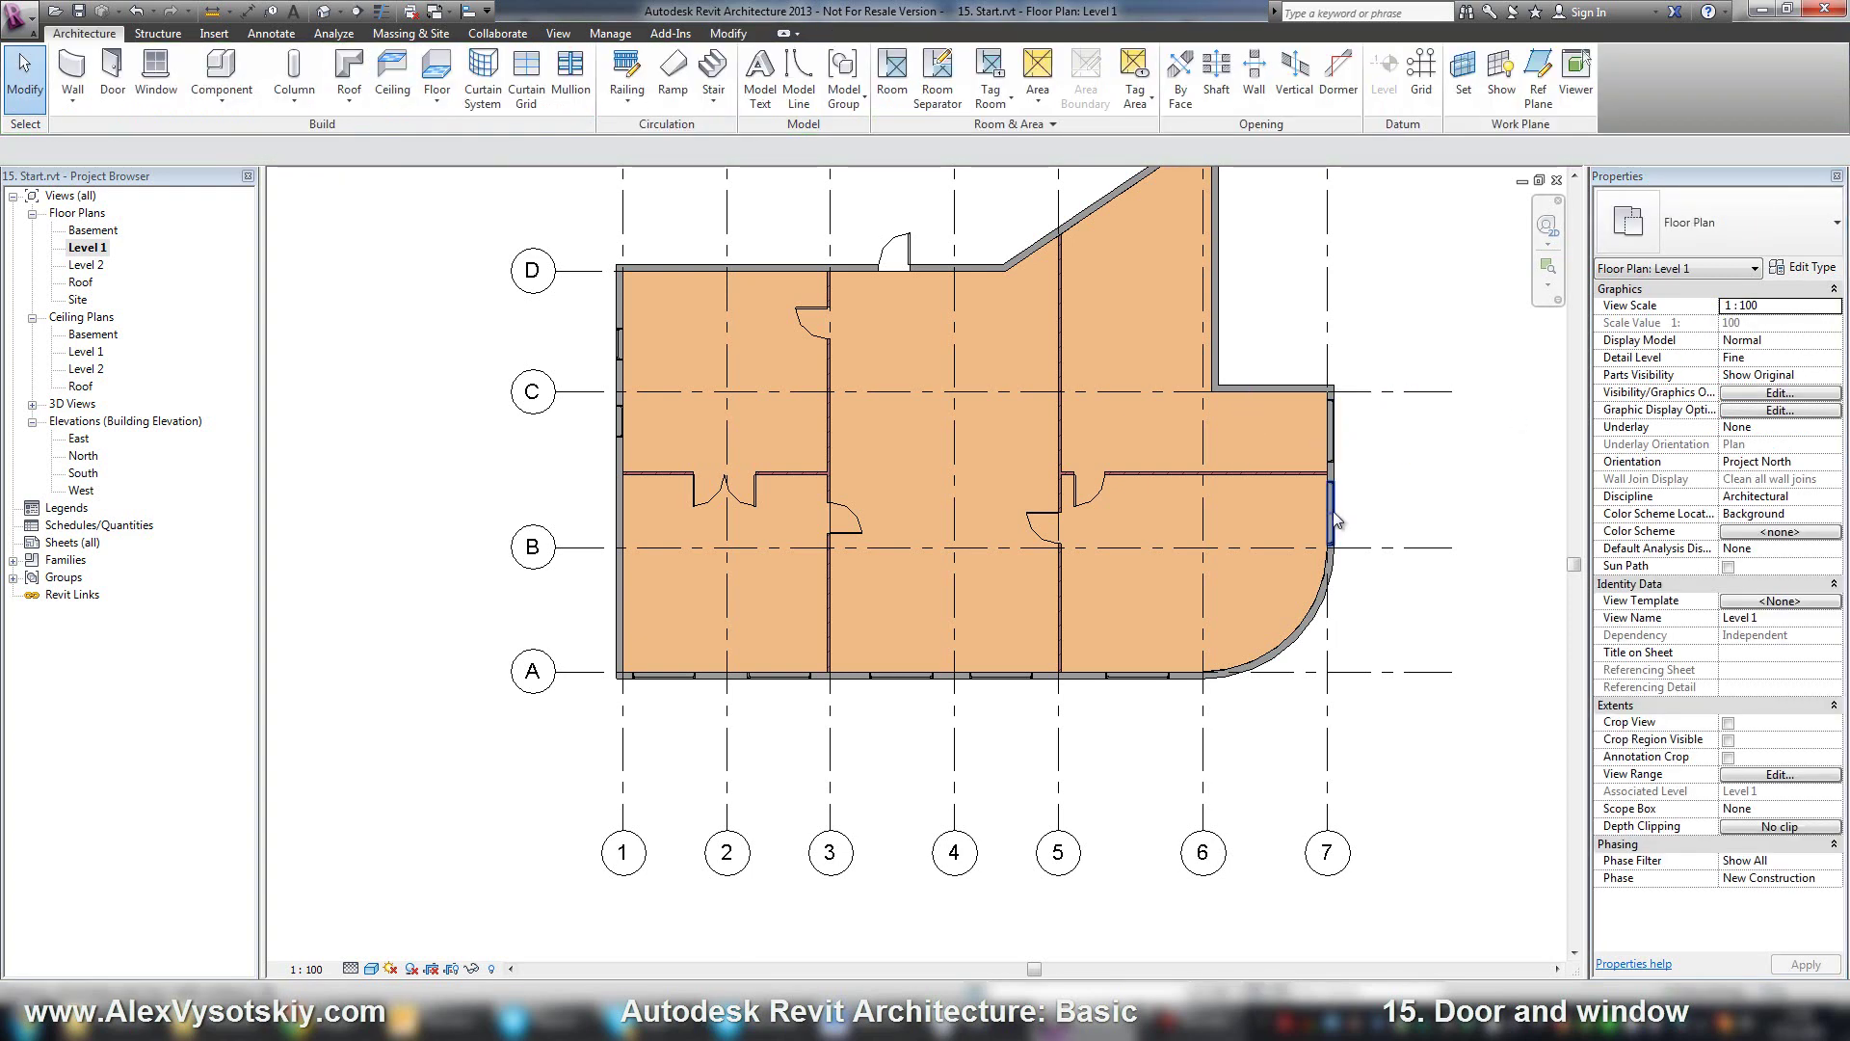
# Switch to the 3D view and orbit toward the wall holding both fixed windows
pyautogui.click(1333, 511)
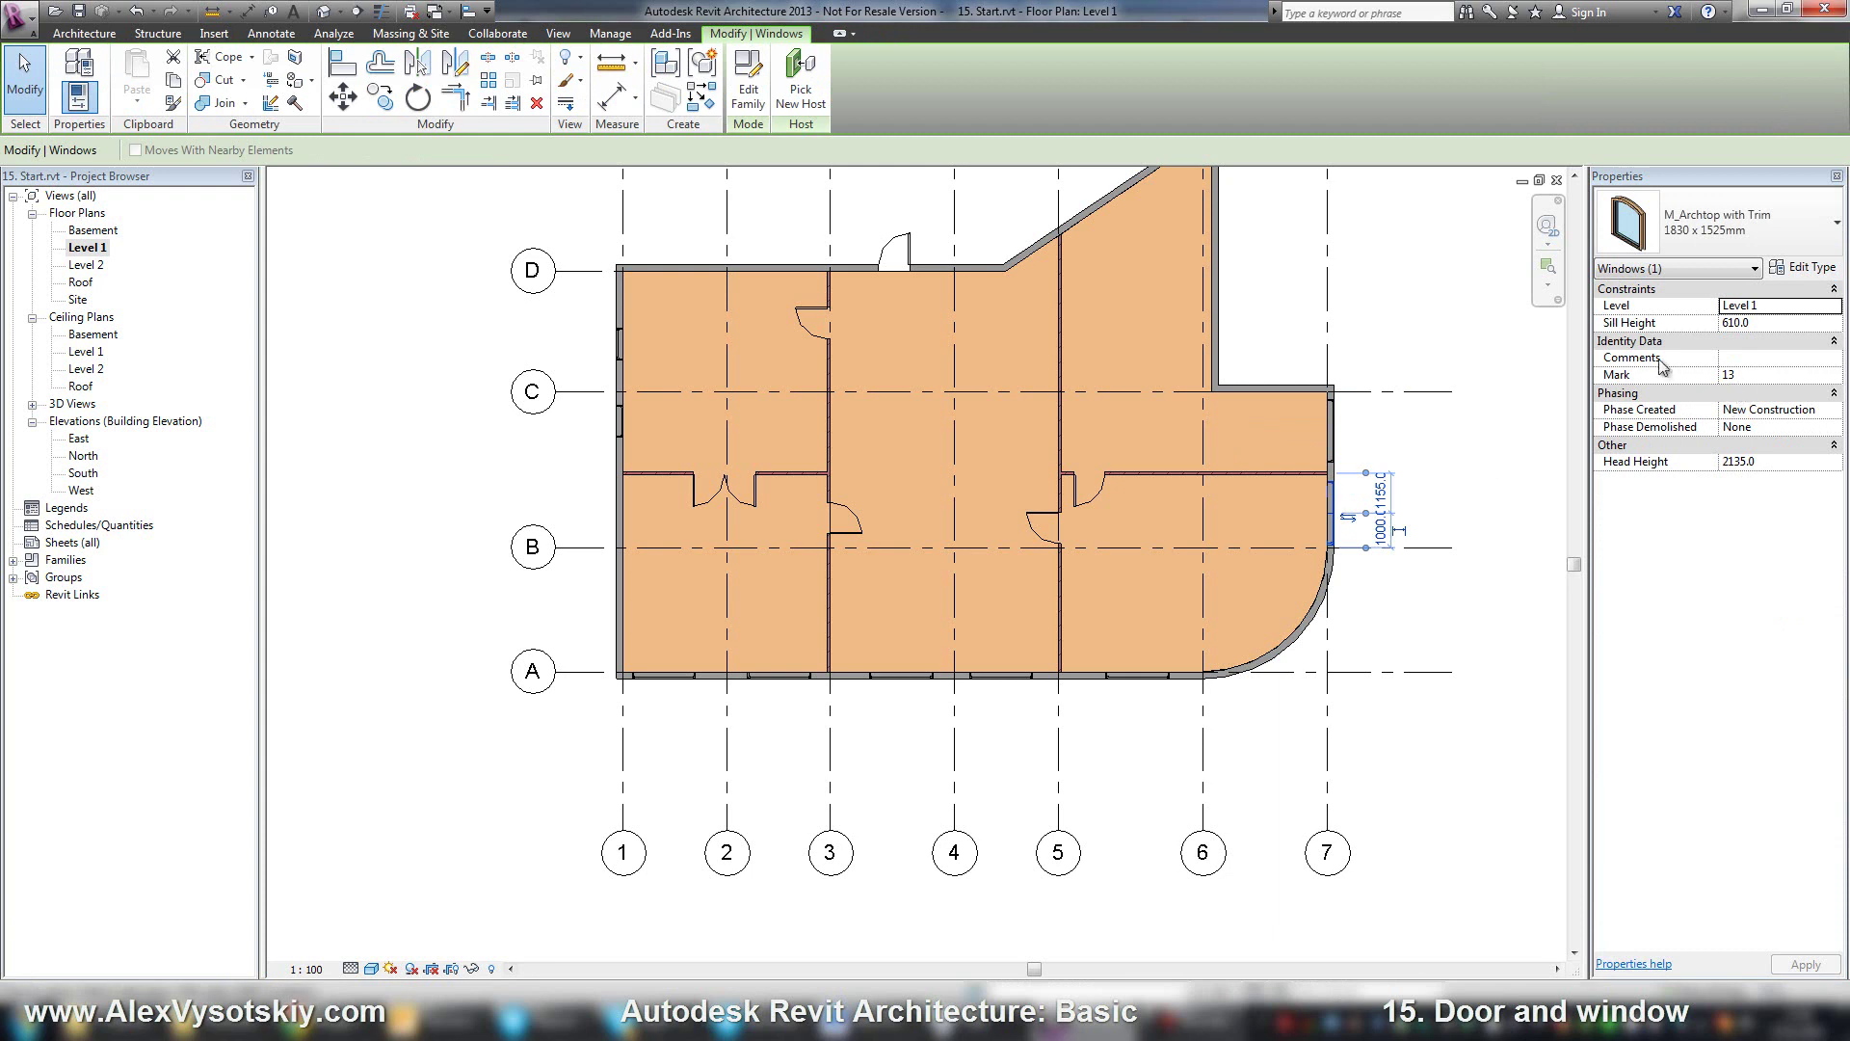
pyautogui.click(324, 11)
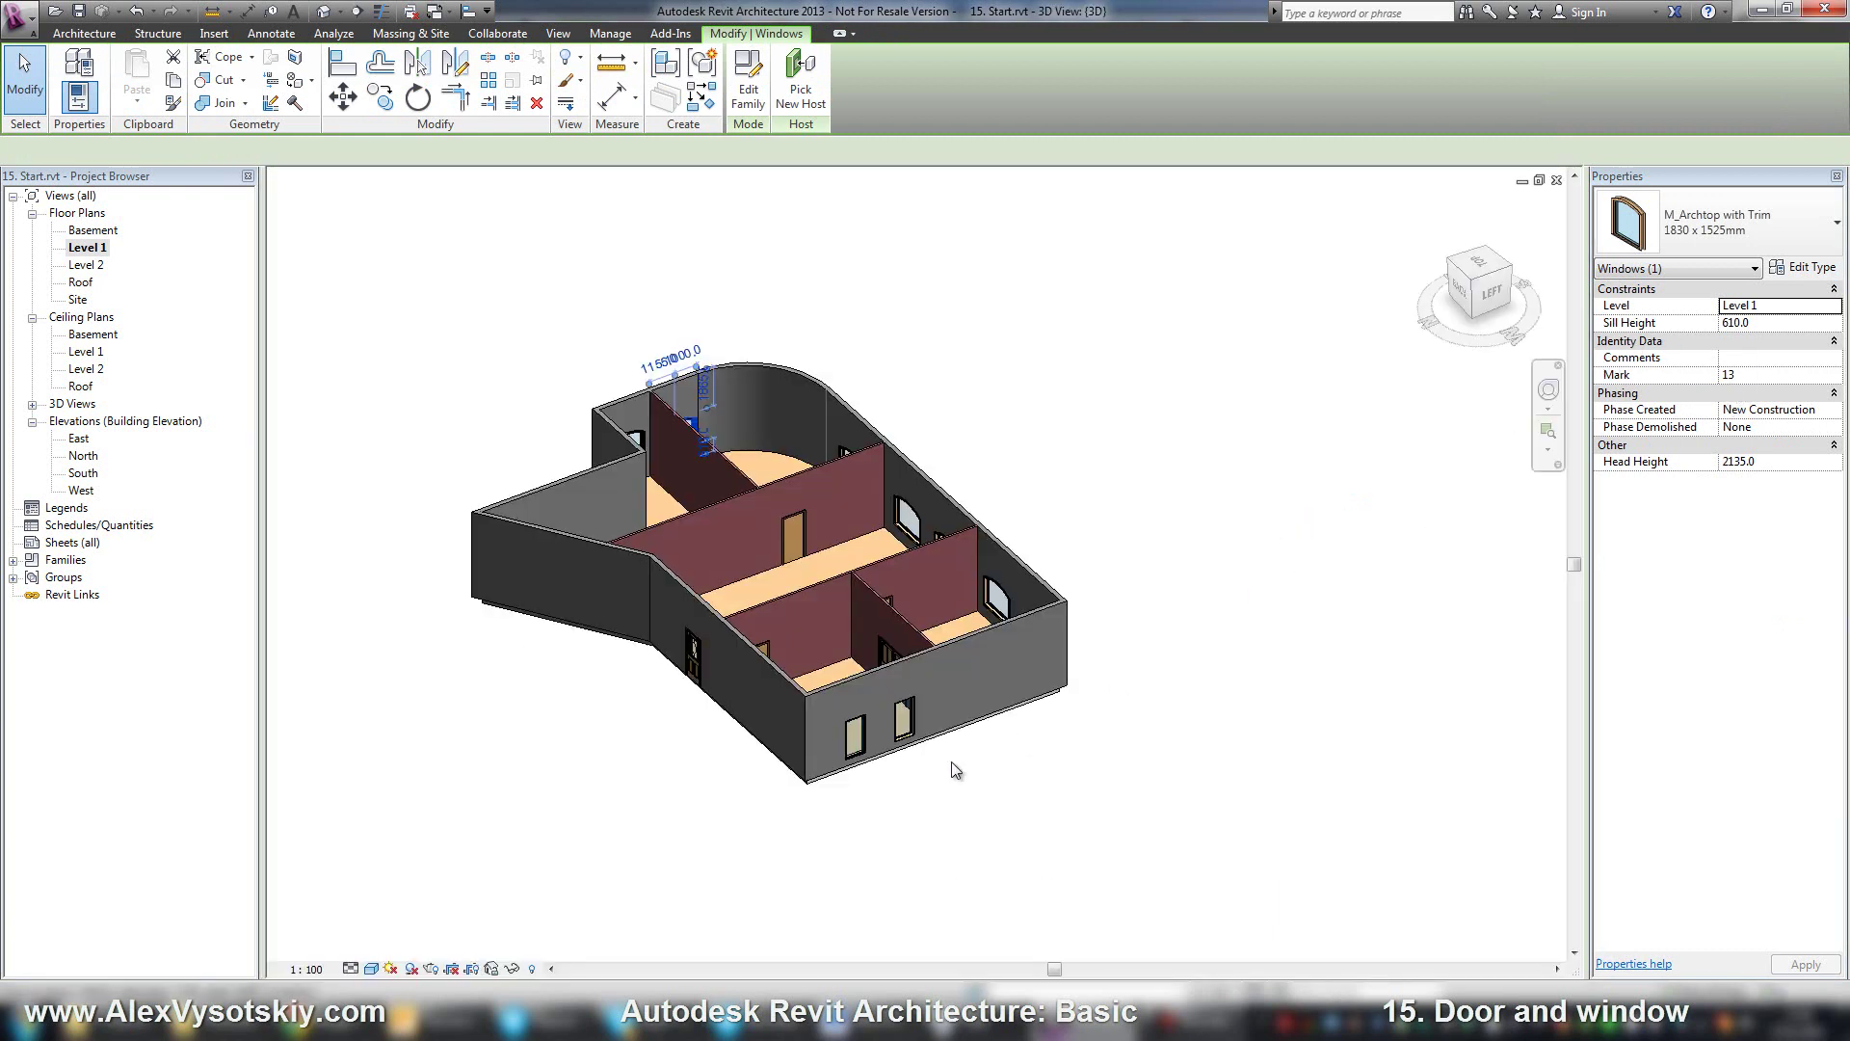
pyautogui.scroll(5, 983, 750)
pyautogui.click(1065, 679)
pyautogui.keyDown('shift'); pyautogui.moveTo(1080, 708); pyautogui.dragTo(853, 470, button='middle'); pyautogui.keyUp('shift')
# Face that wall straight on and check each M_Fixed 0915 x 1830mm window
pyautogui.click(1487, 285)
pyautogui.scroll(5, 935, 520)
pyautogui.scroll(-2, 1156, 482)
pyautogui.scroll(2, 1242, 470)
pyautogui.scroll(-4, 1195, 465)
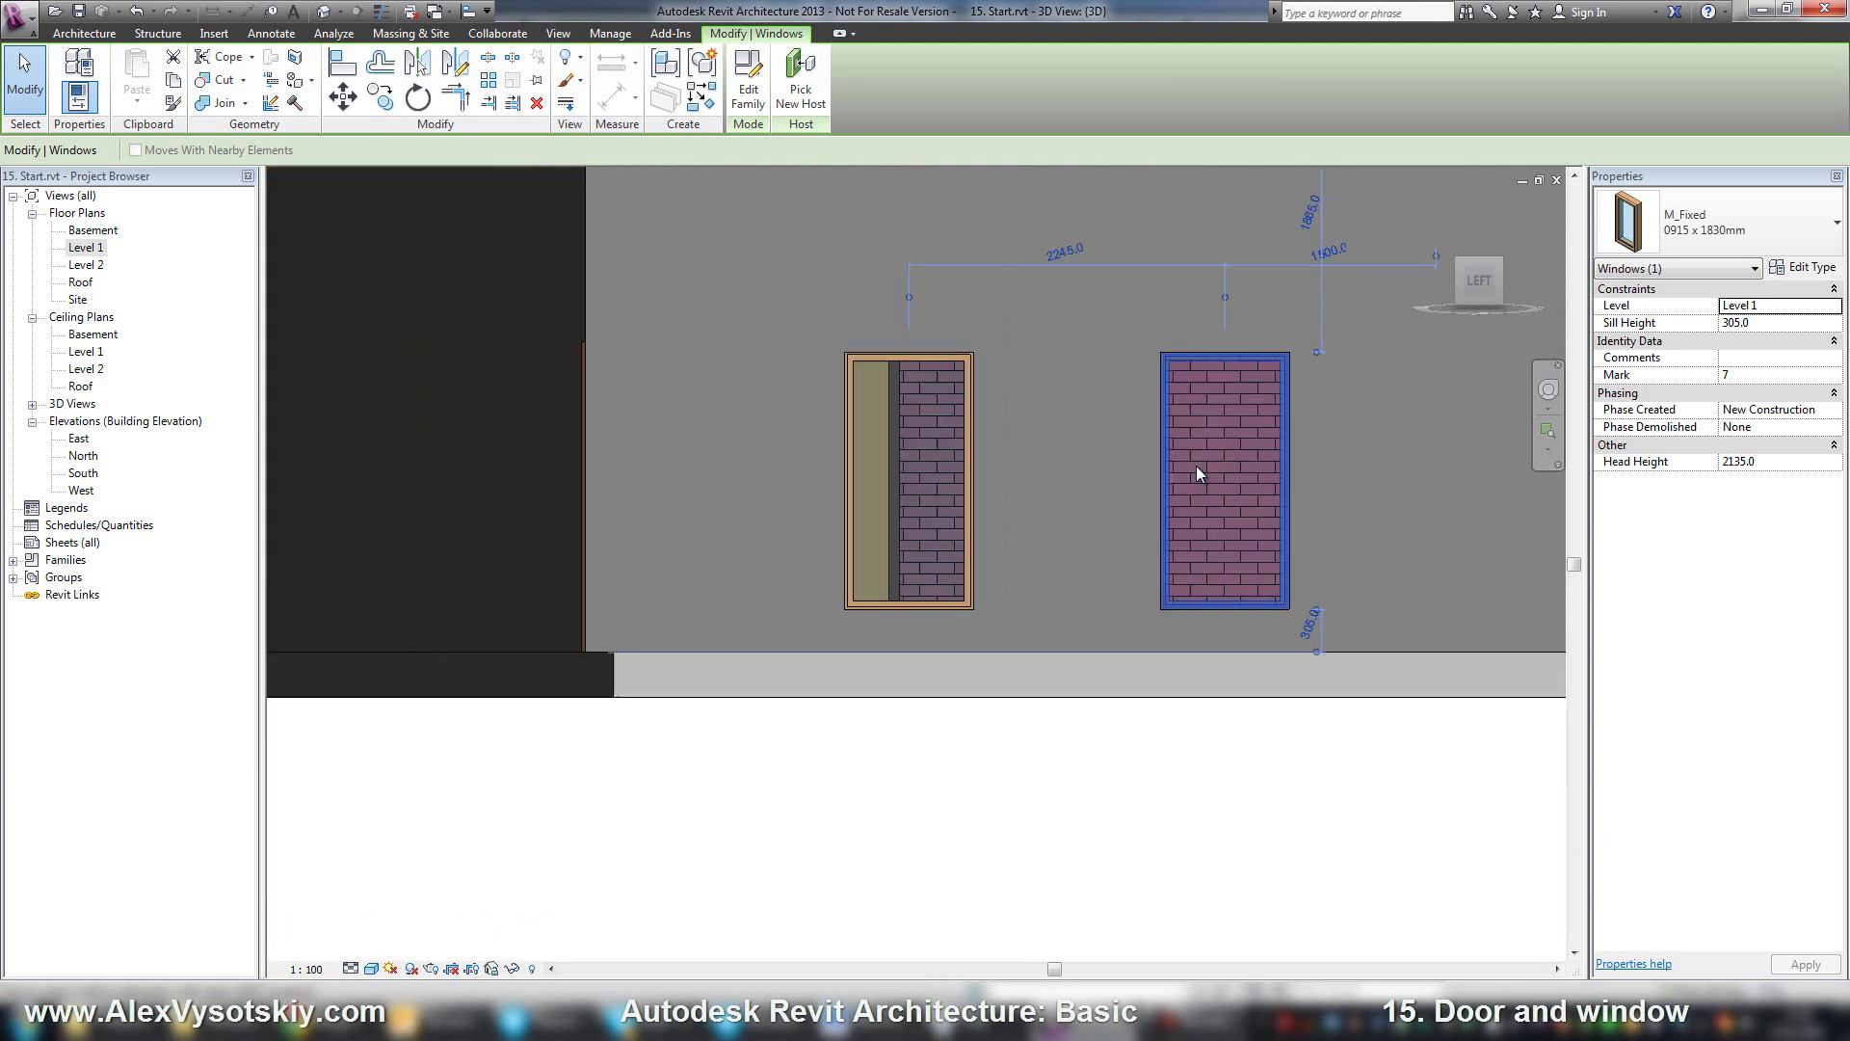
pyautogui.click(995, 574)
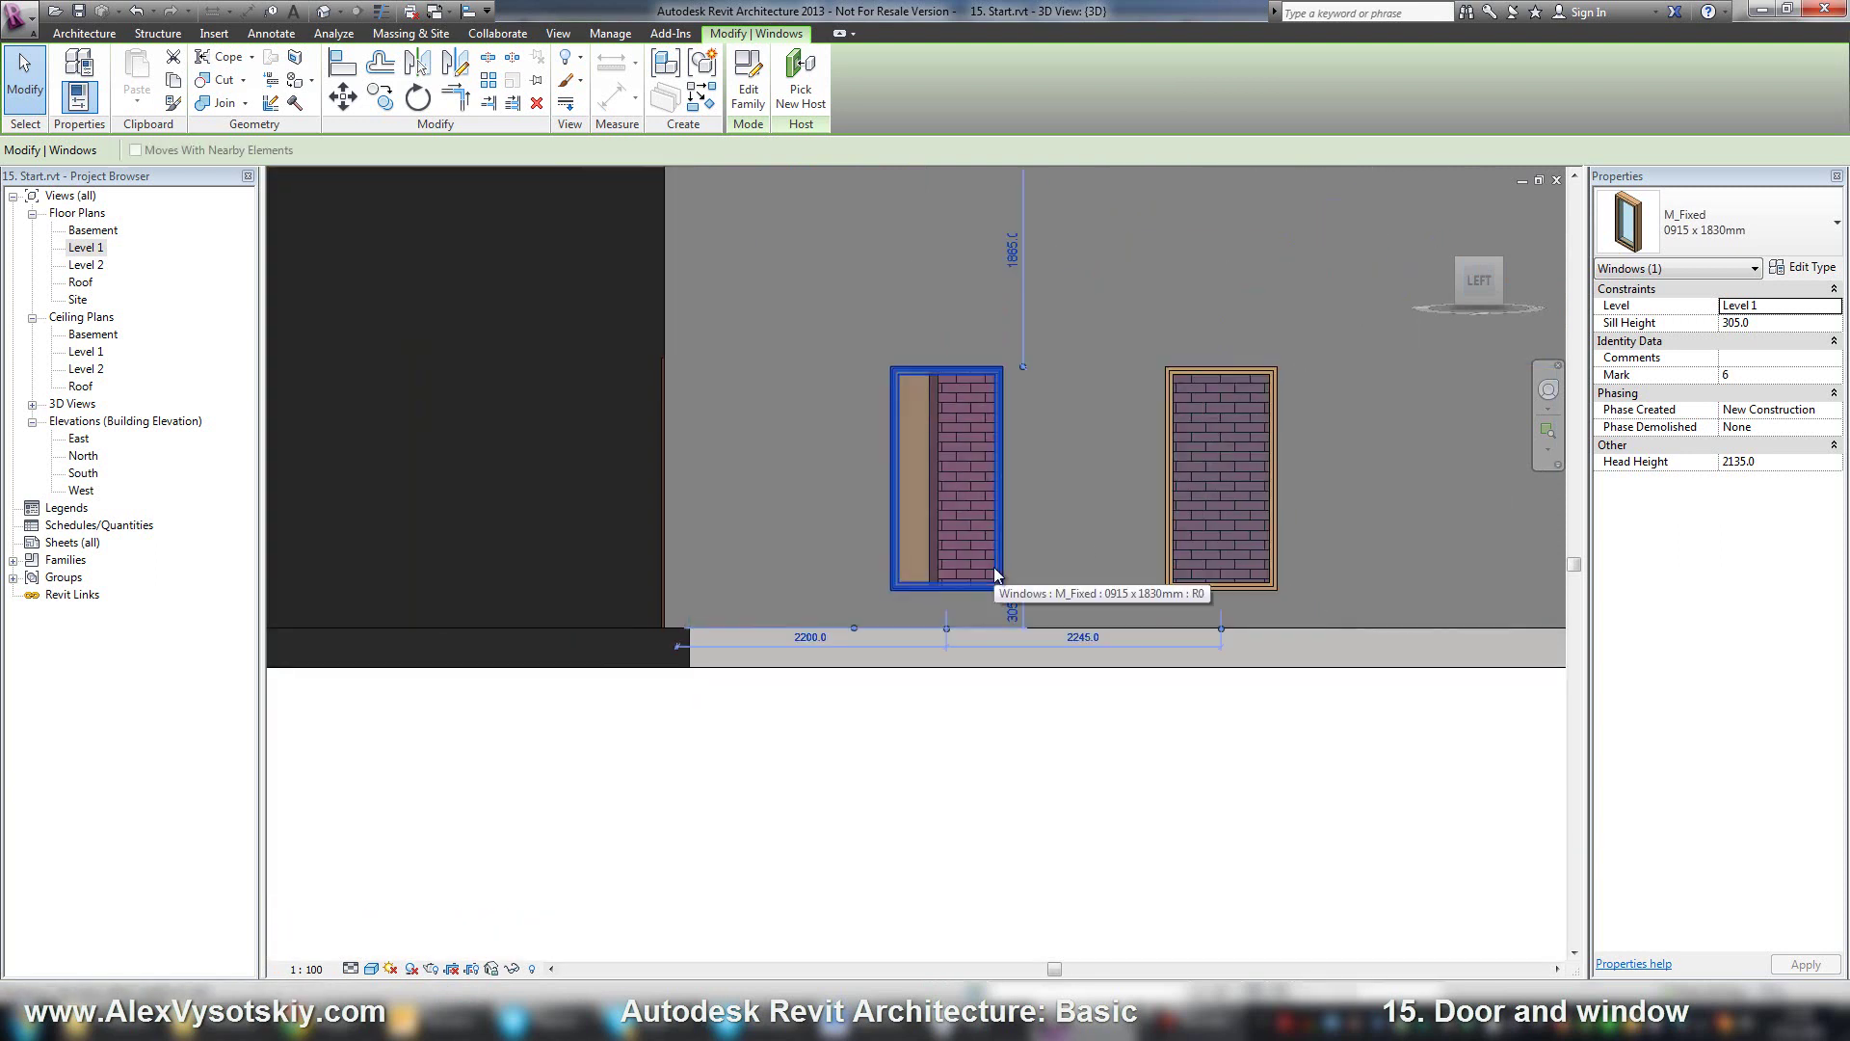
pyautogui.click(1195, 590)
pyautogui.scroll(-3, 1195, 590)
pyautogui.keyDown('shift'); pyautogui.moveTo(1195, 590); pyautogui.dragTo(916, 658, button='middle'); pyautogui.keyUp('shift')
pyautogui.scroll(-3, 1251, 663)
# Select the left arched window in the 3D view
pyautogui.scroll(6, 916, 658)
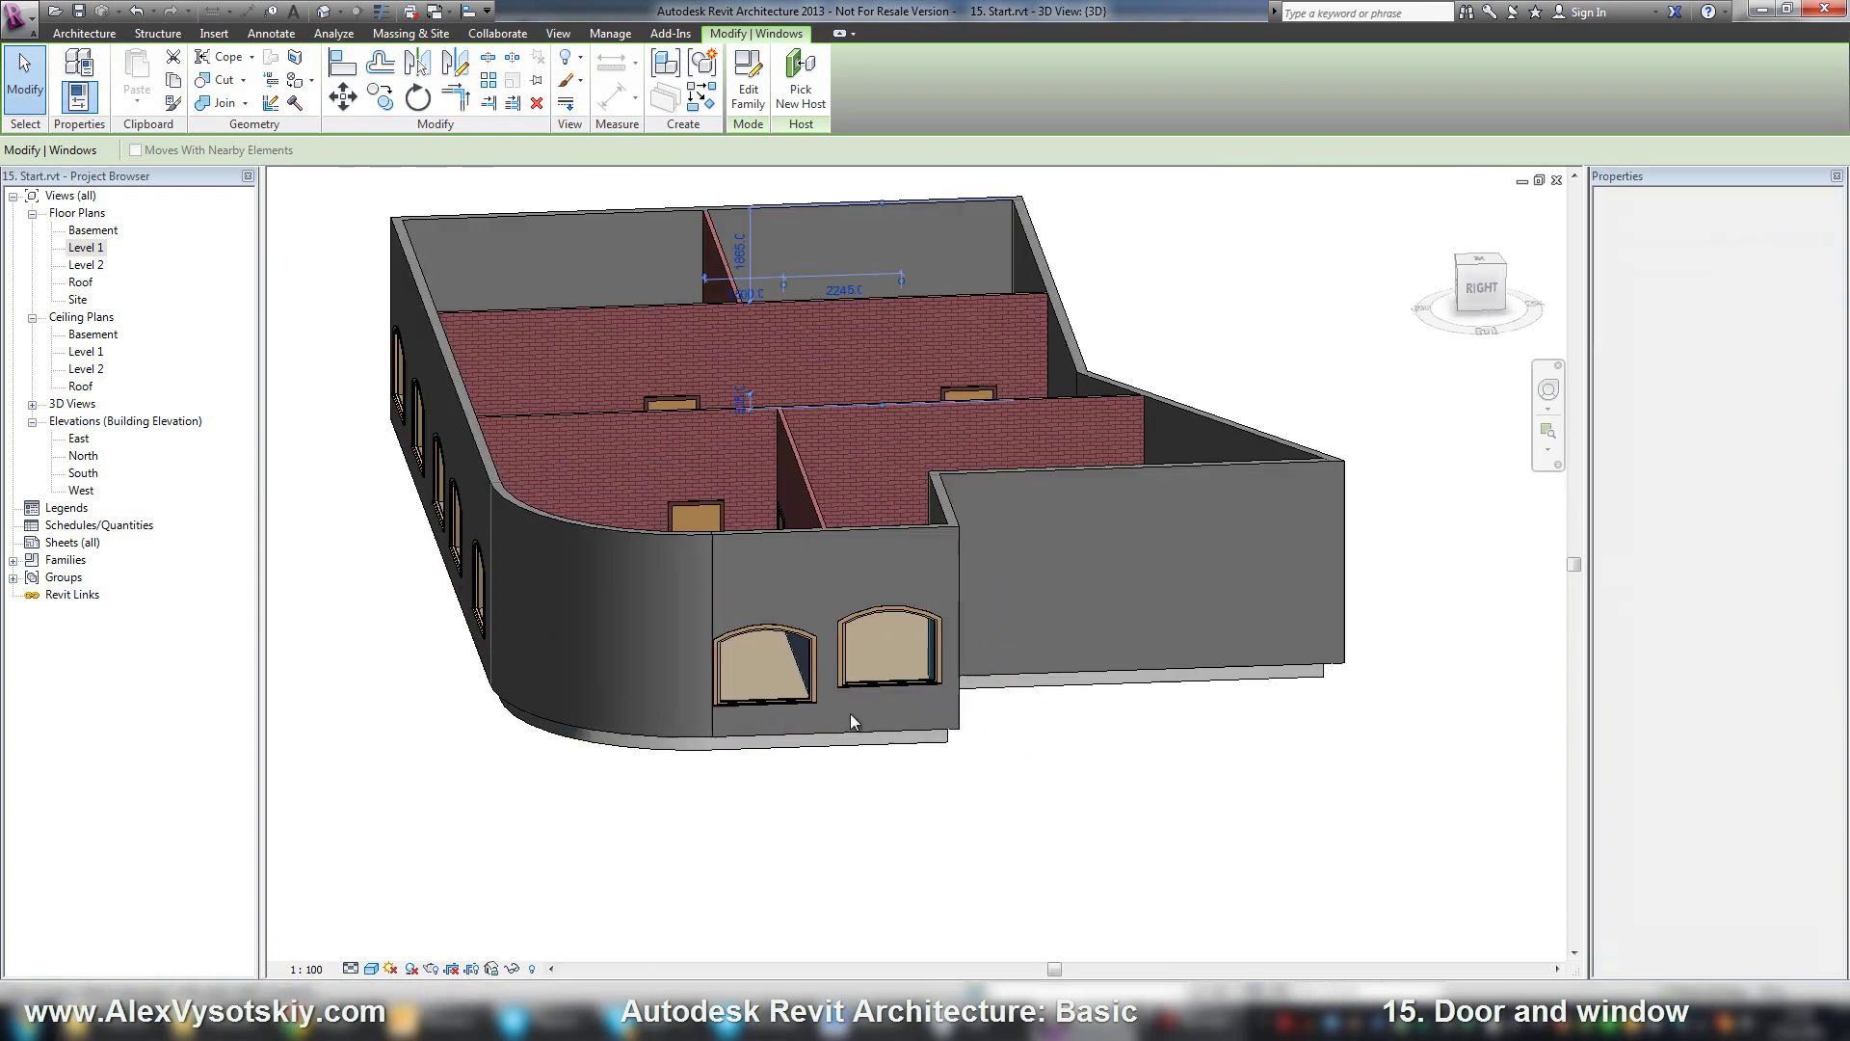
pyautogui.press('Escape')
pyautogui.click(1009, 598)
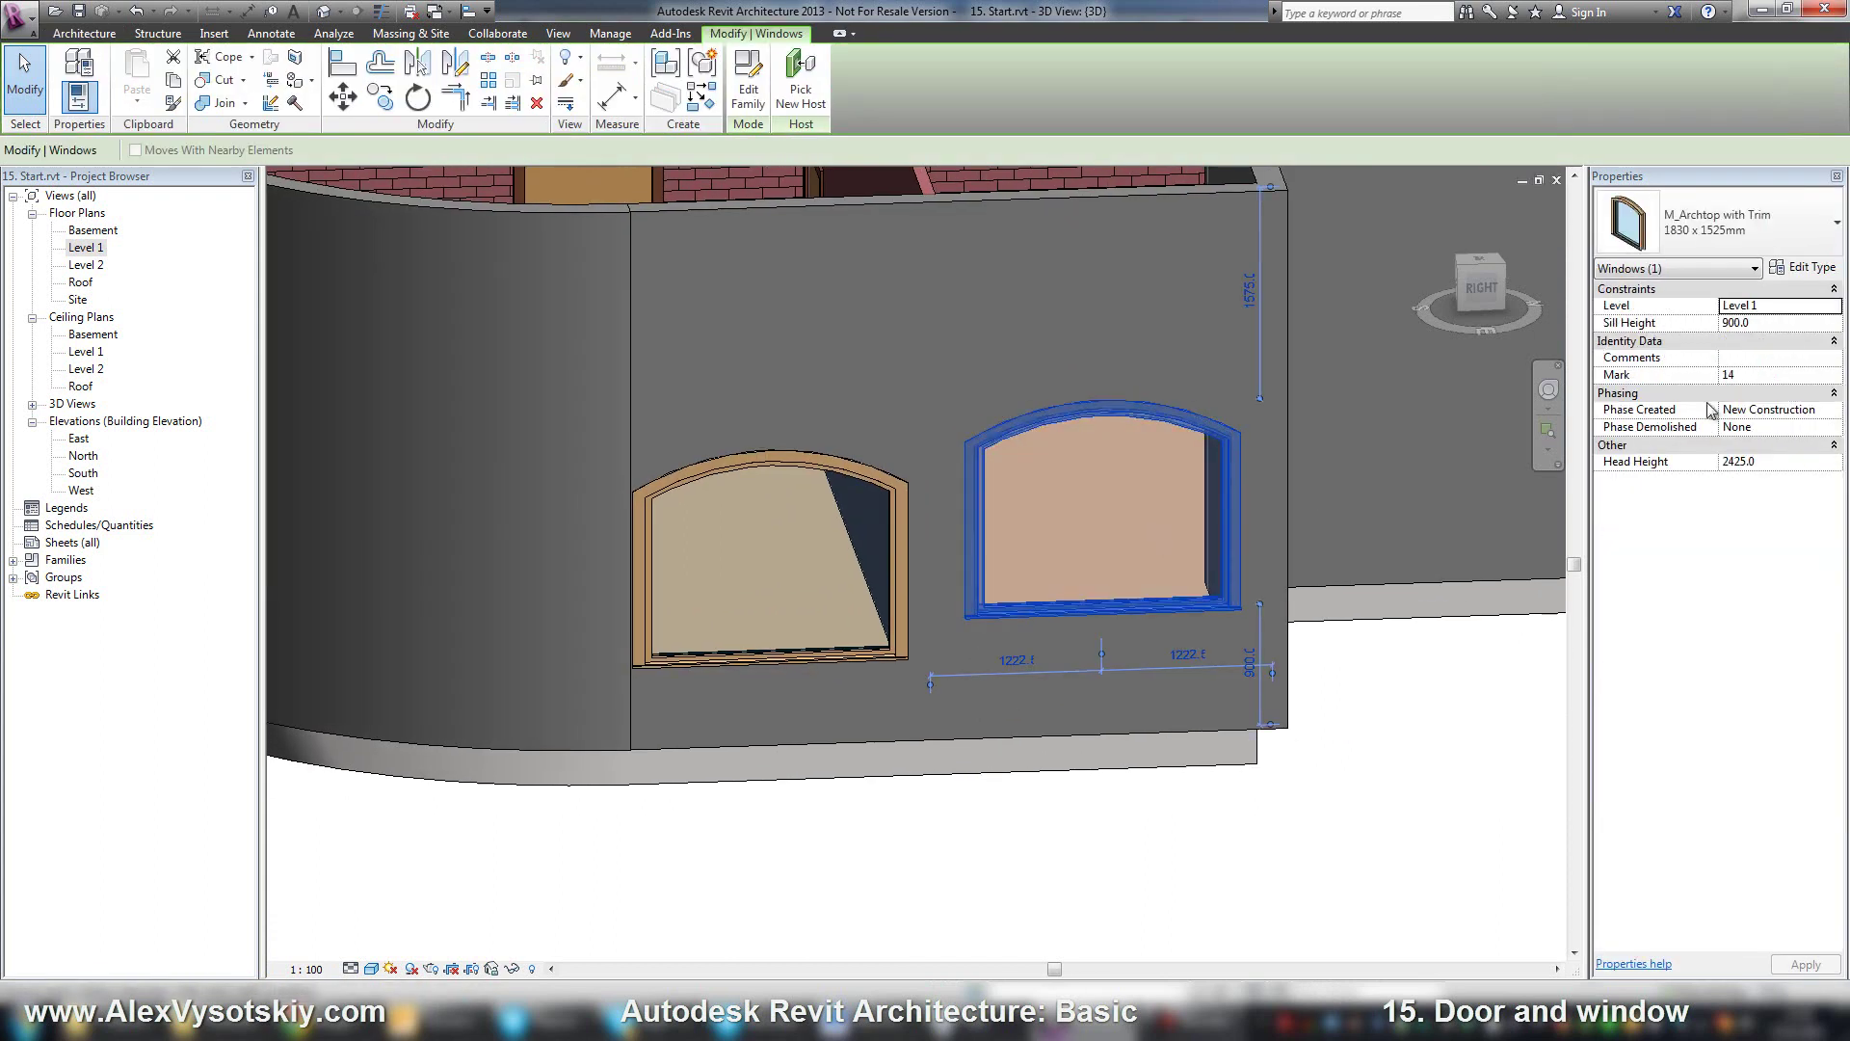
pyautogui.press('Escape')
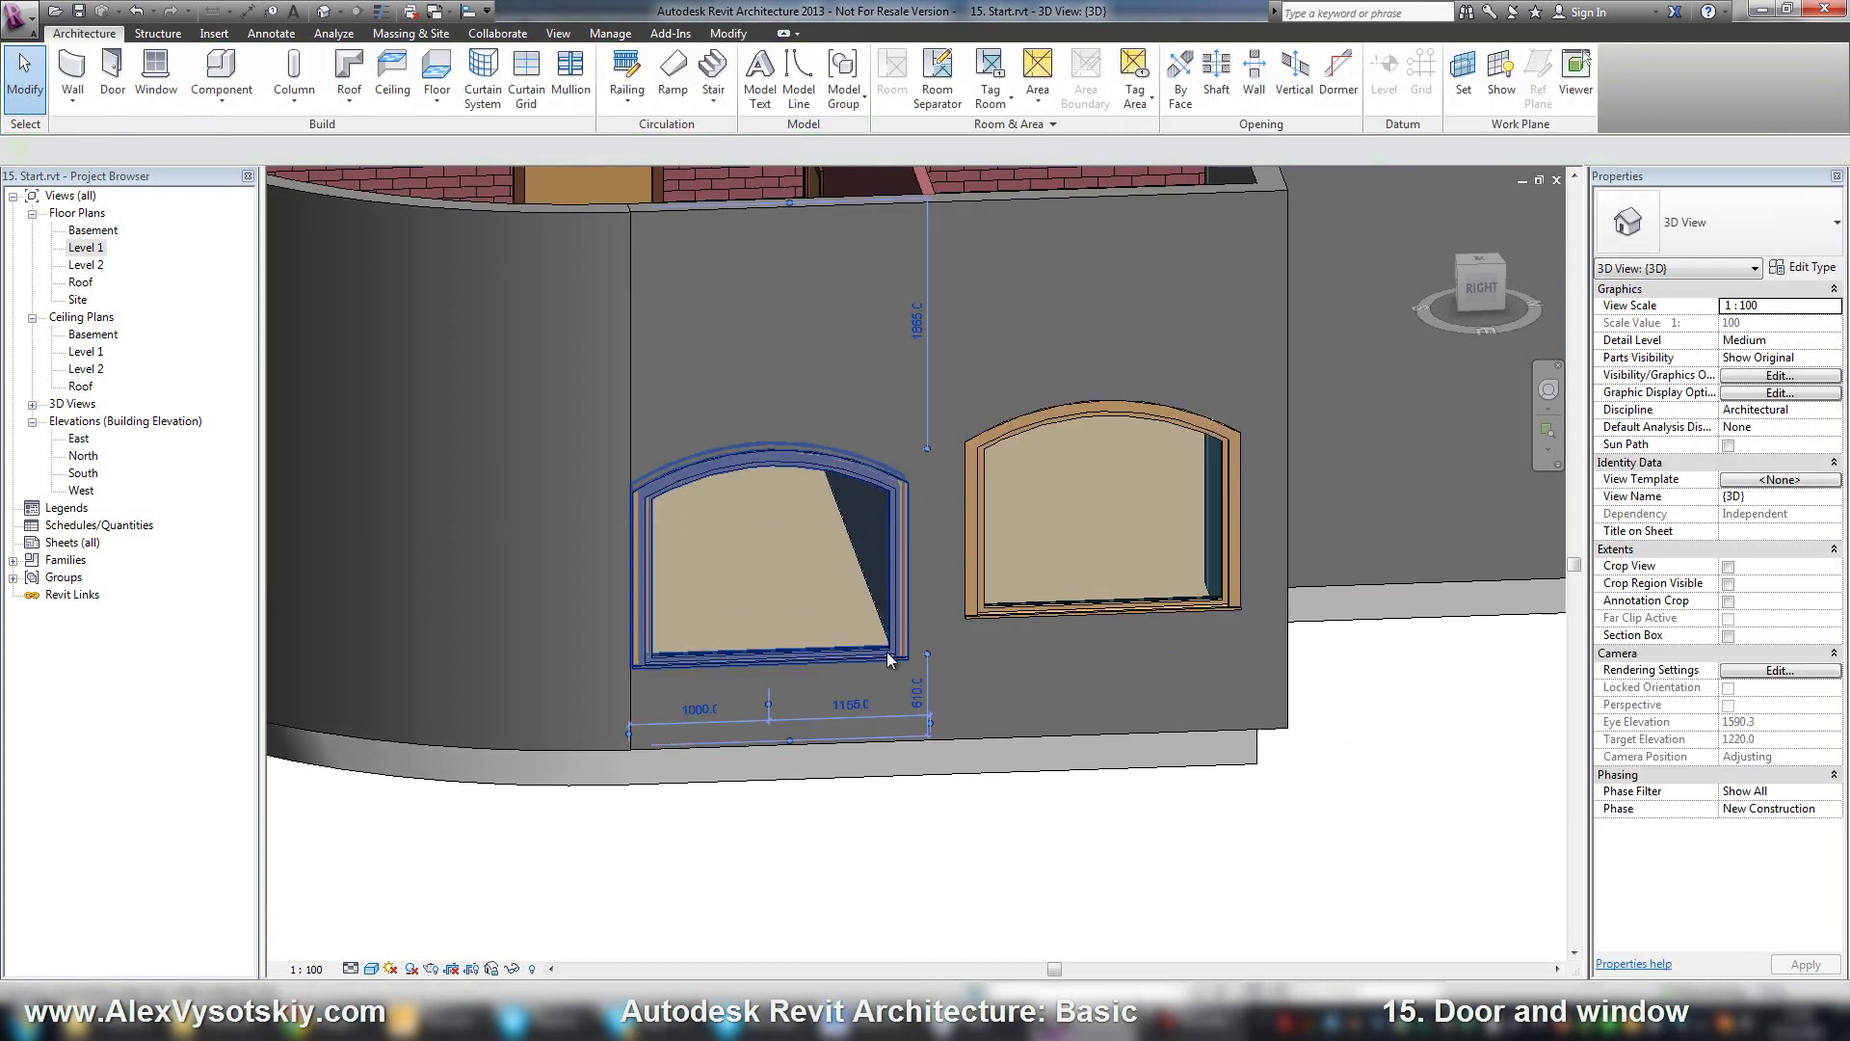
pyautogui.click(896, 634)
pyautogui.scroll(-3, 963, 655)
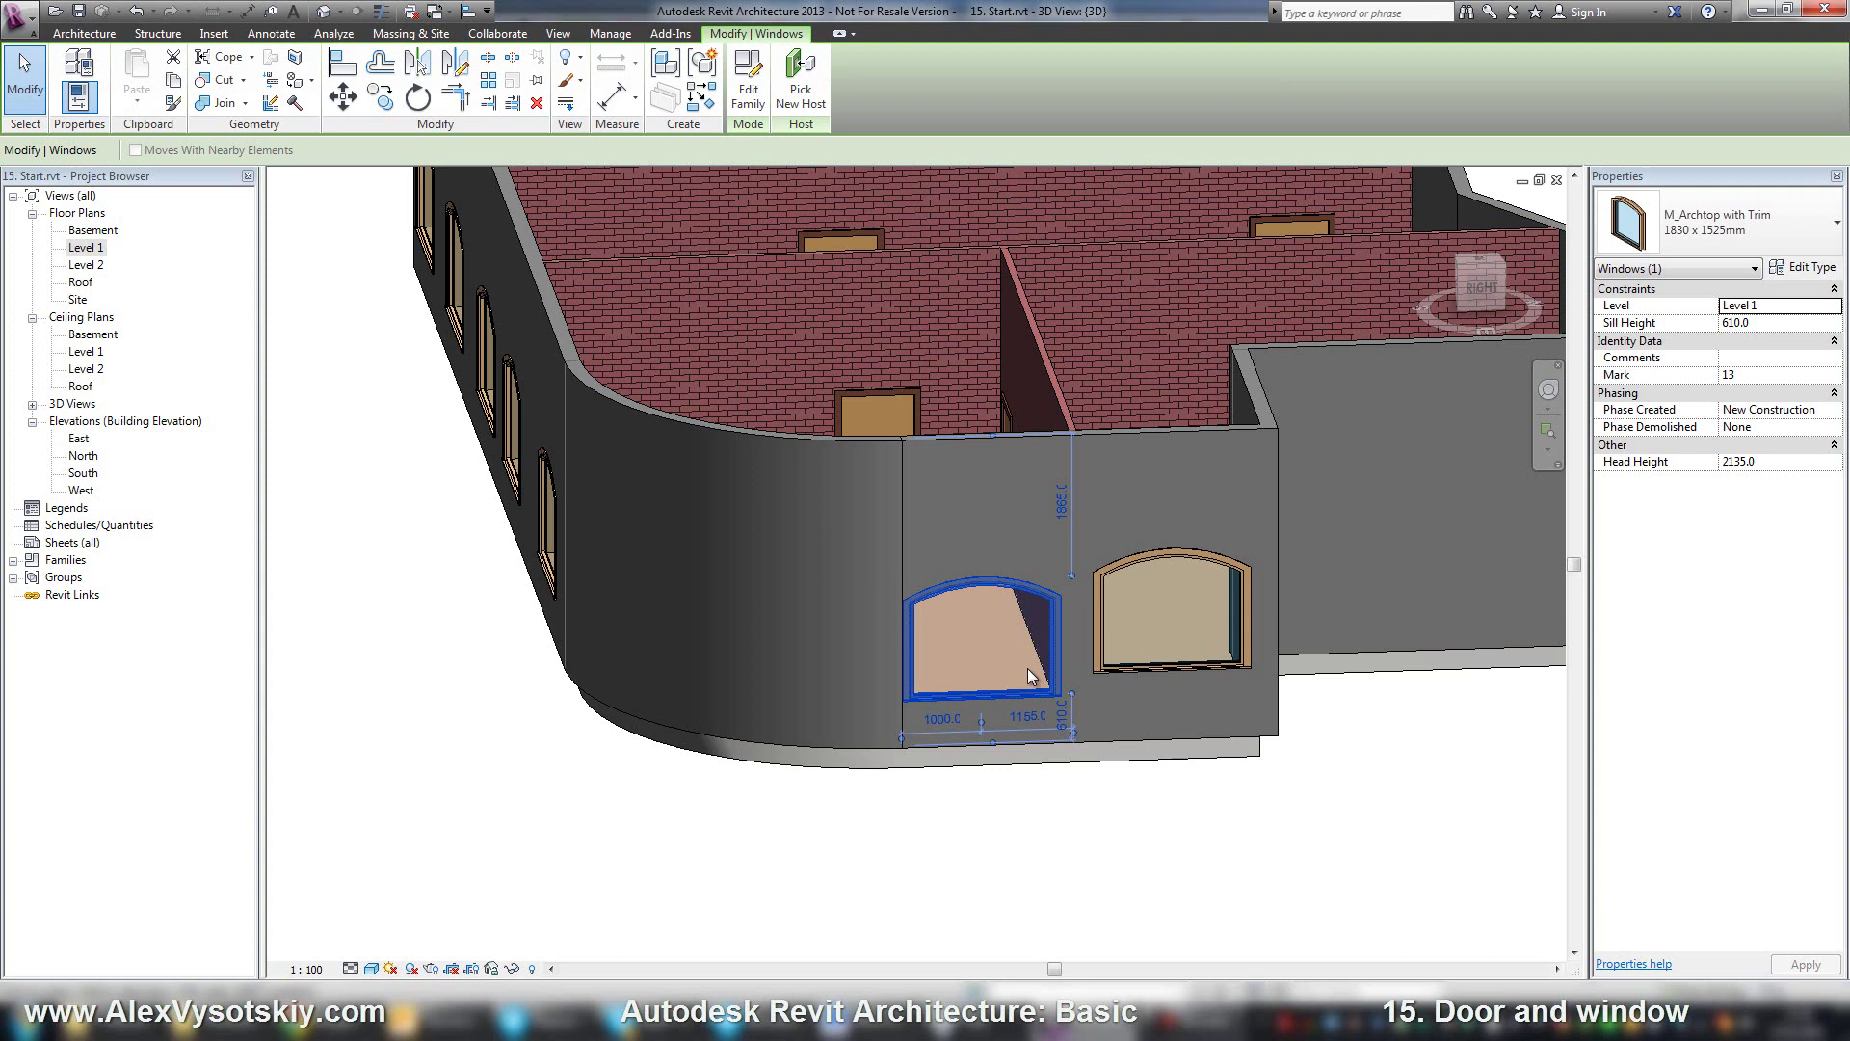
pyautogui.keyDown('shift'); pyautogui.moveTo(1008, 665); pyautogui.dragTo(1052, 642, button='middle'); pyautogui.keyUp('shift')
# Change its sill height from 610 to 900, then deselect it
pyautogui.click(1783, 324)
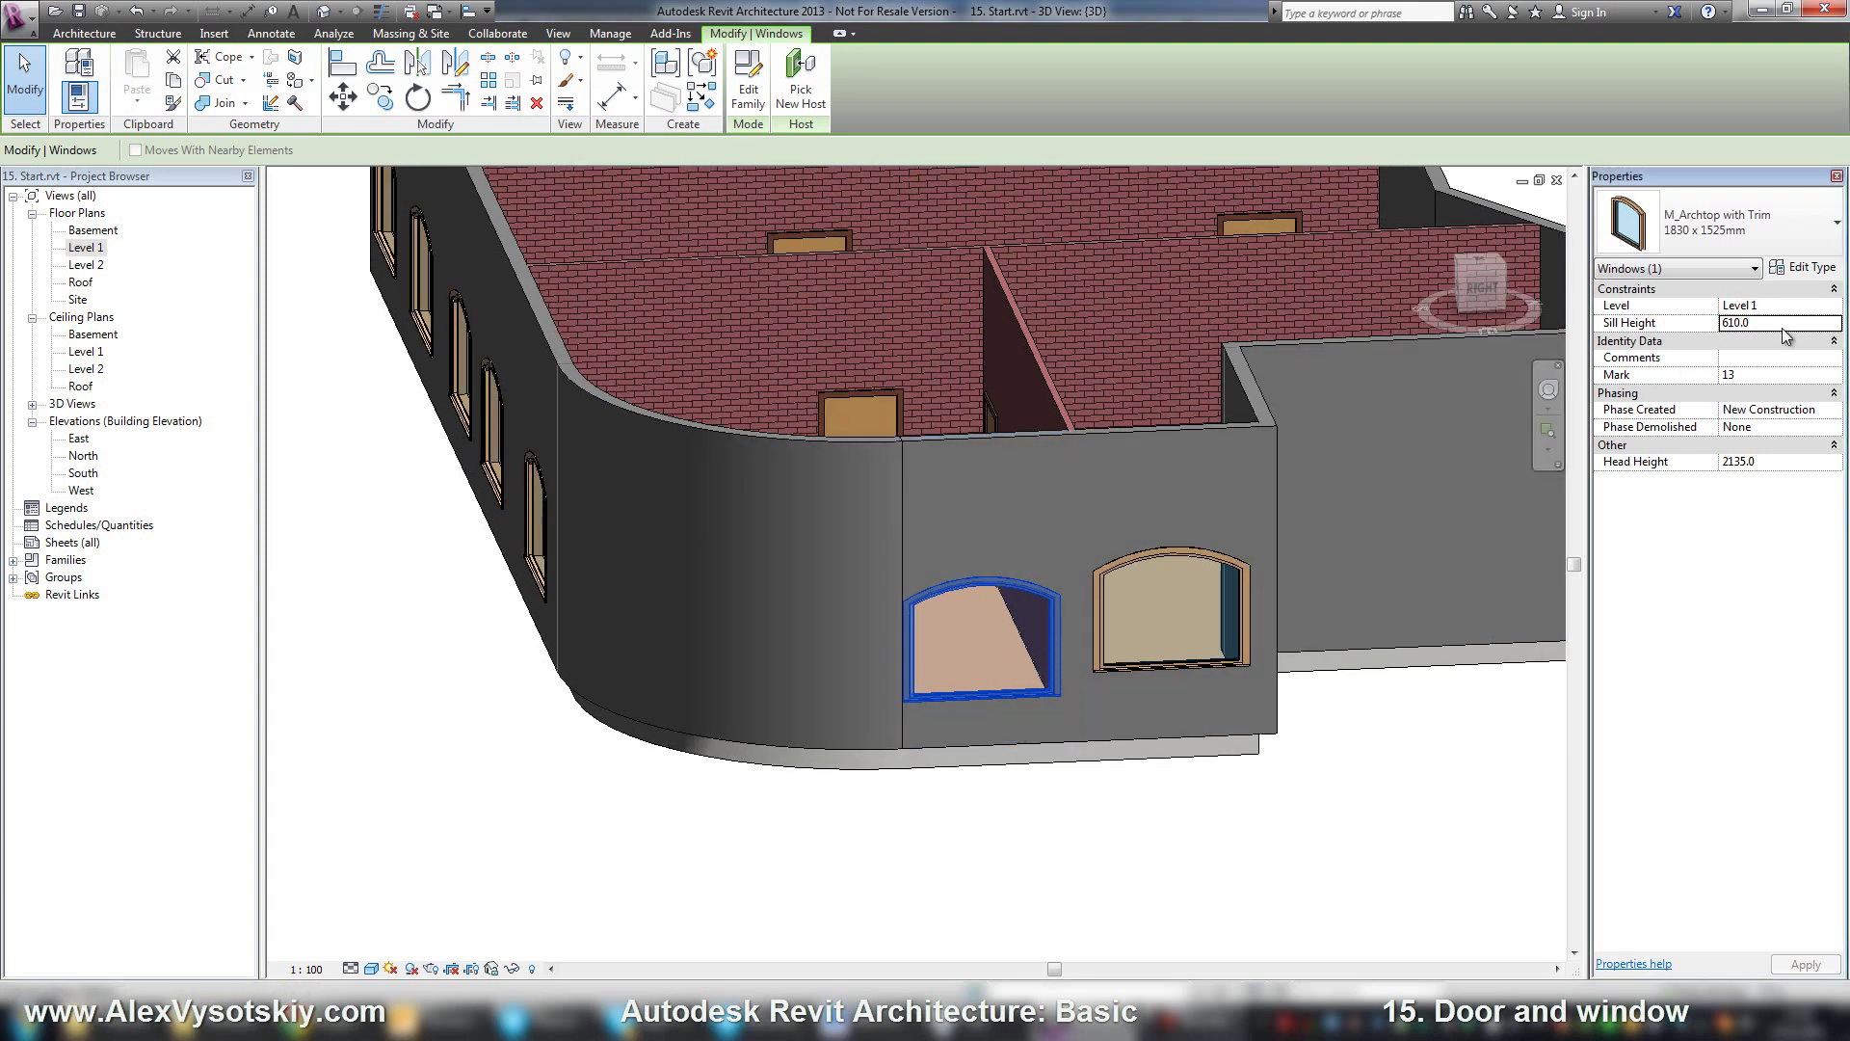
pyautogui.write('900')
pyautogui.press('Return')
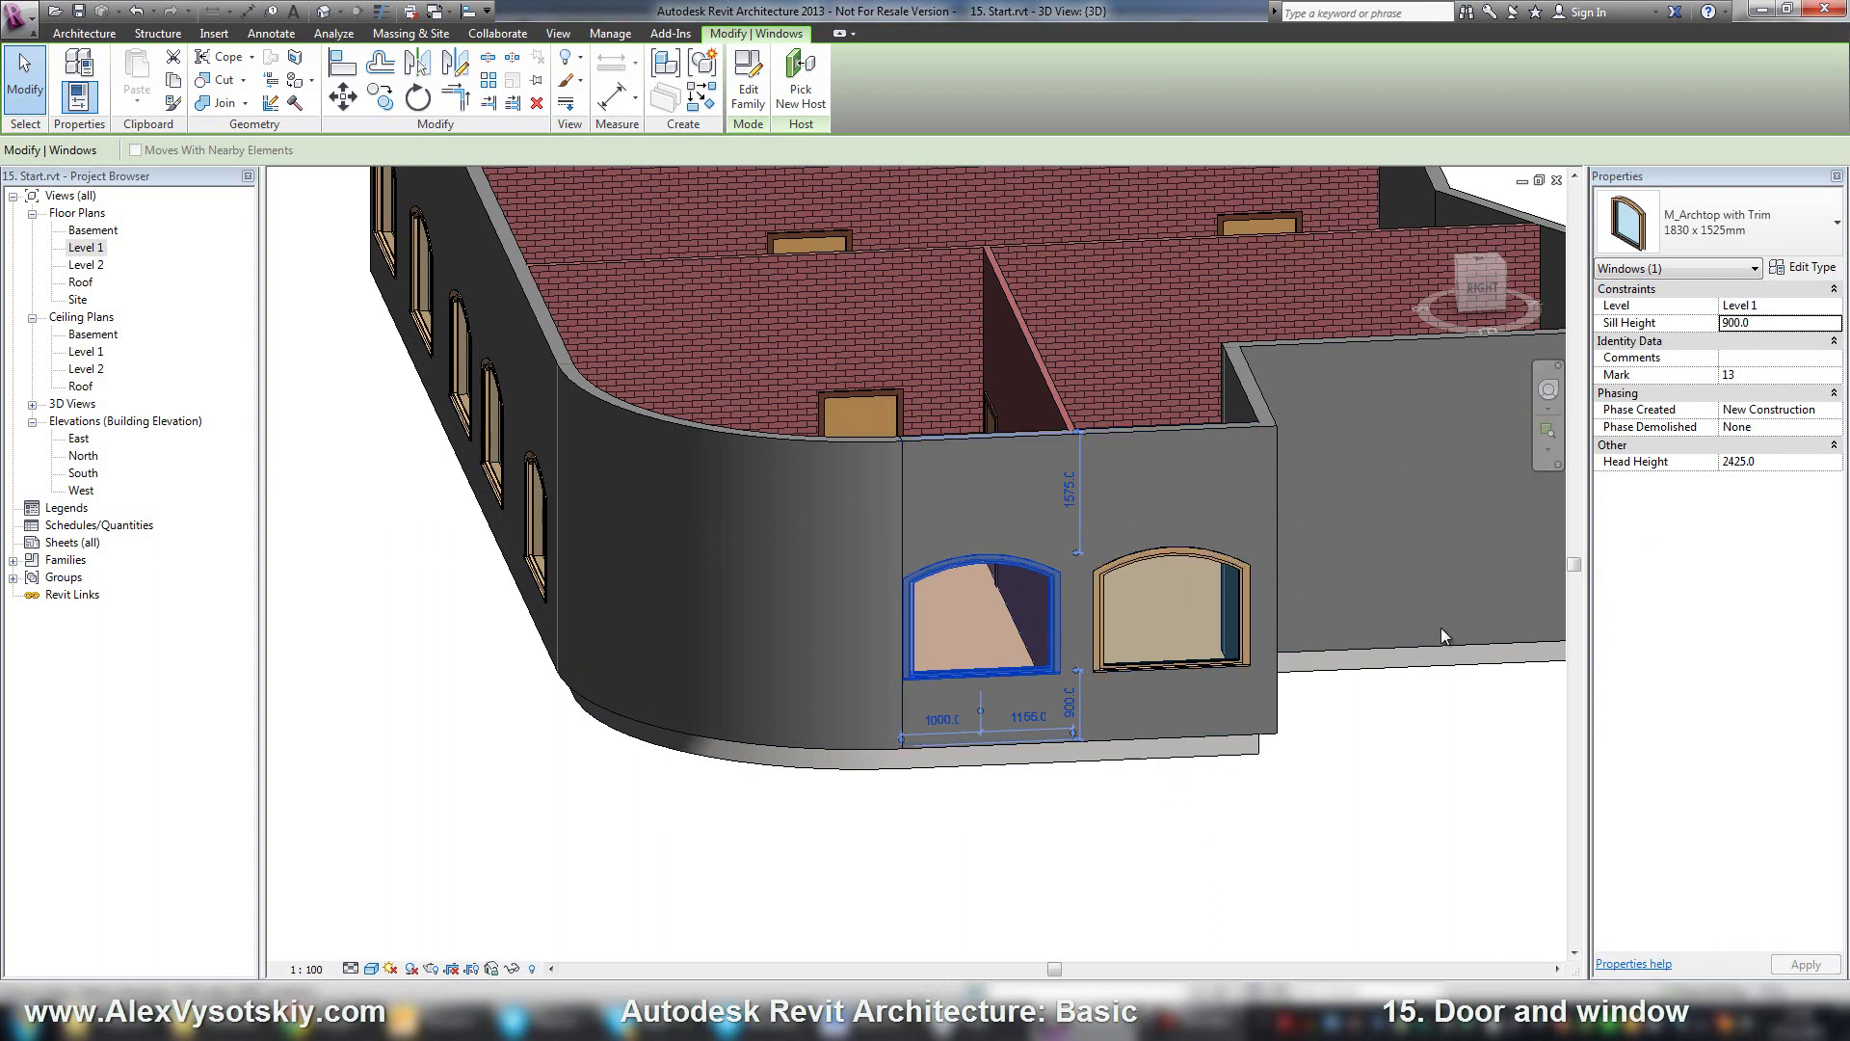
pyautogui.click(1426, 793)
pyautogui.scroll(-5, 1425, 793)
pyautogui.keyDown('shift'); pyautogui.moveTo(1425, 793); pyautogui.dragTo(1161, 801, button='middle'); pyautogui.keyUp('shift')
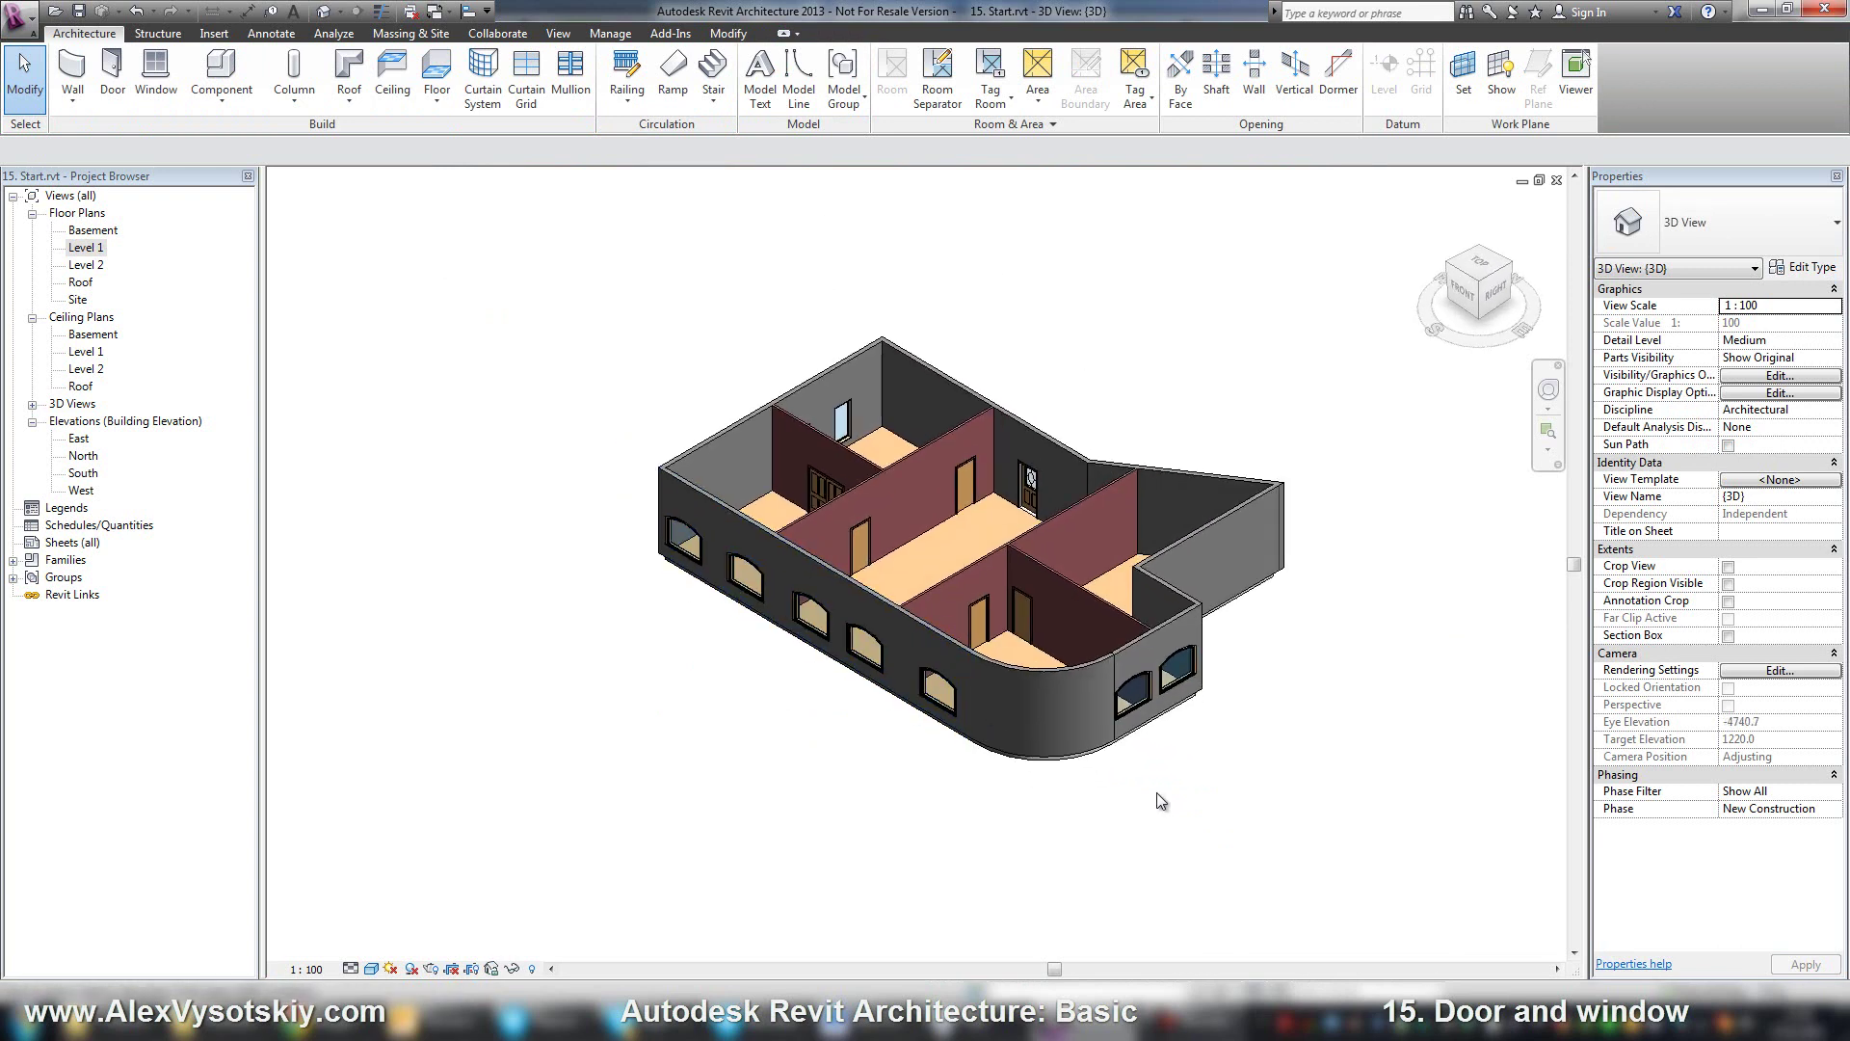
# Open the M_Archtop with Trim family, set it to Shaded, and orbit to the front
pyautogui.click(1144, 704)
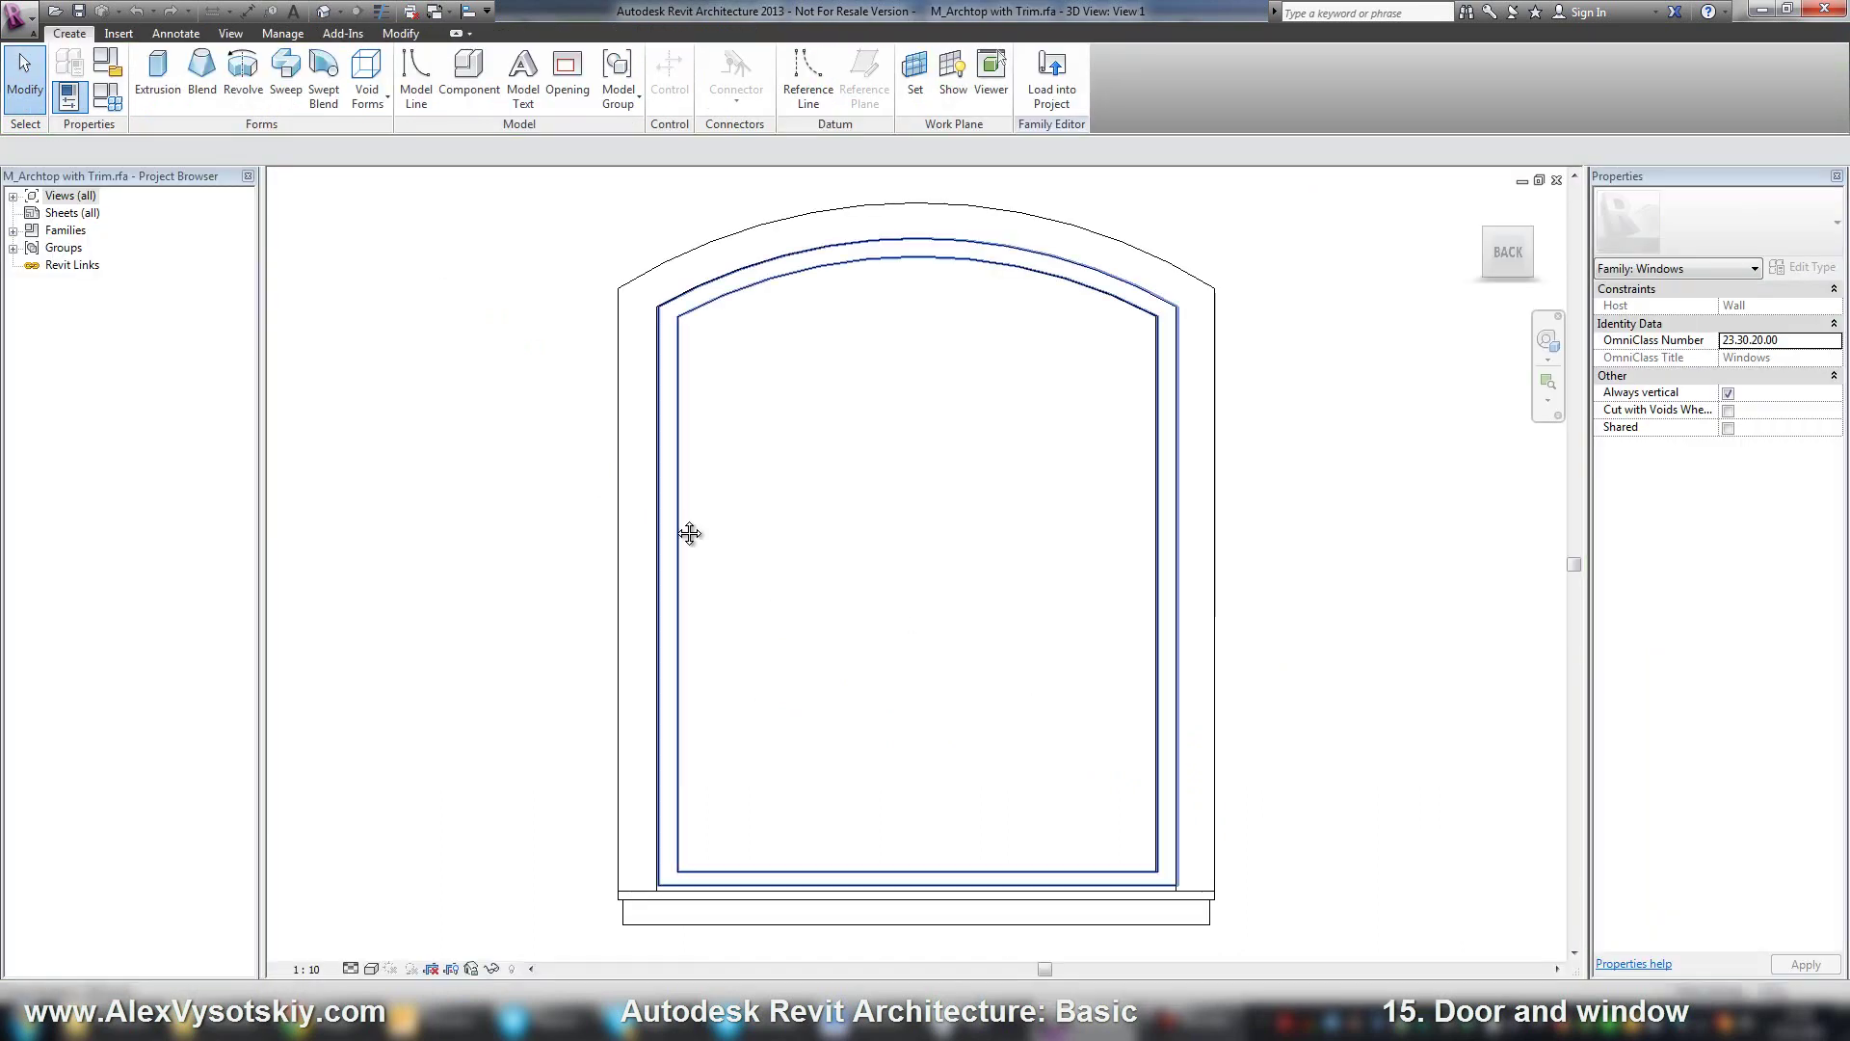
pyautogui.click(371, 969)
pyautogui.click(434, 900)
pyautogui.keyDown('shift'); pyautogui.moveTo(565, 682); pyautogui.dragTo(1102, 736, button='middle'); pyautogui.keyUp('shift')
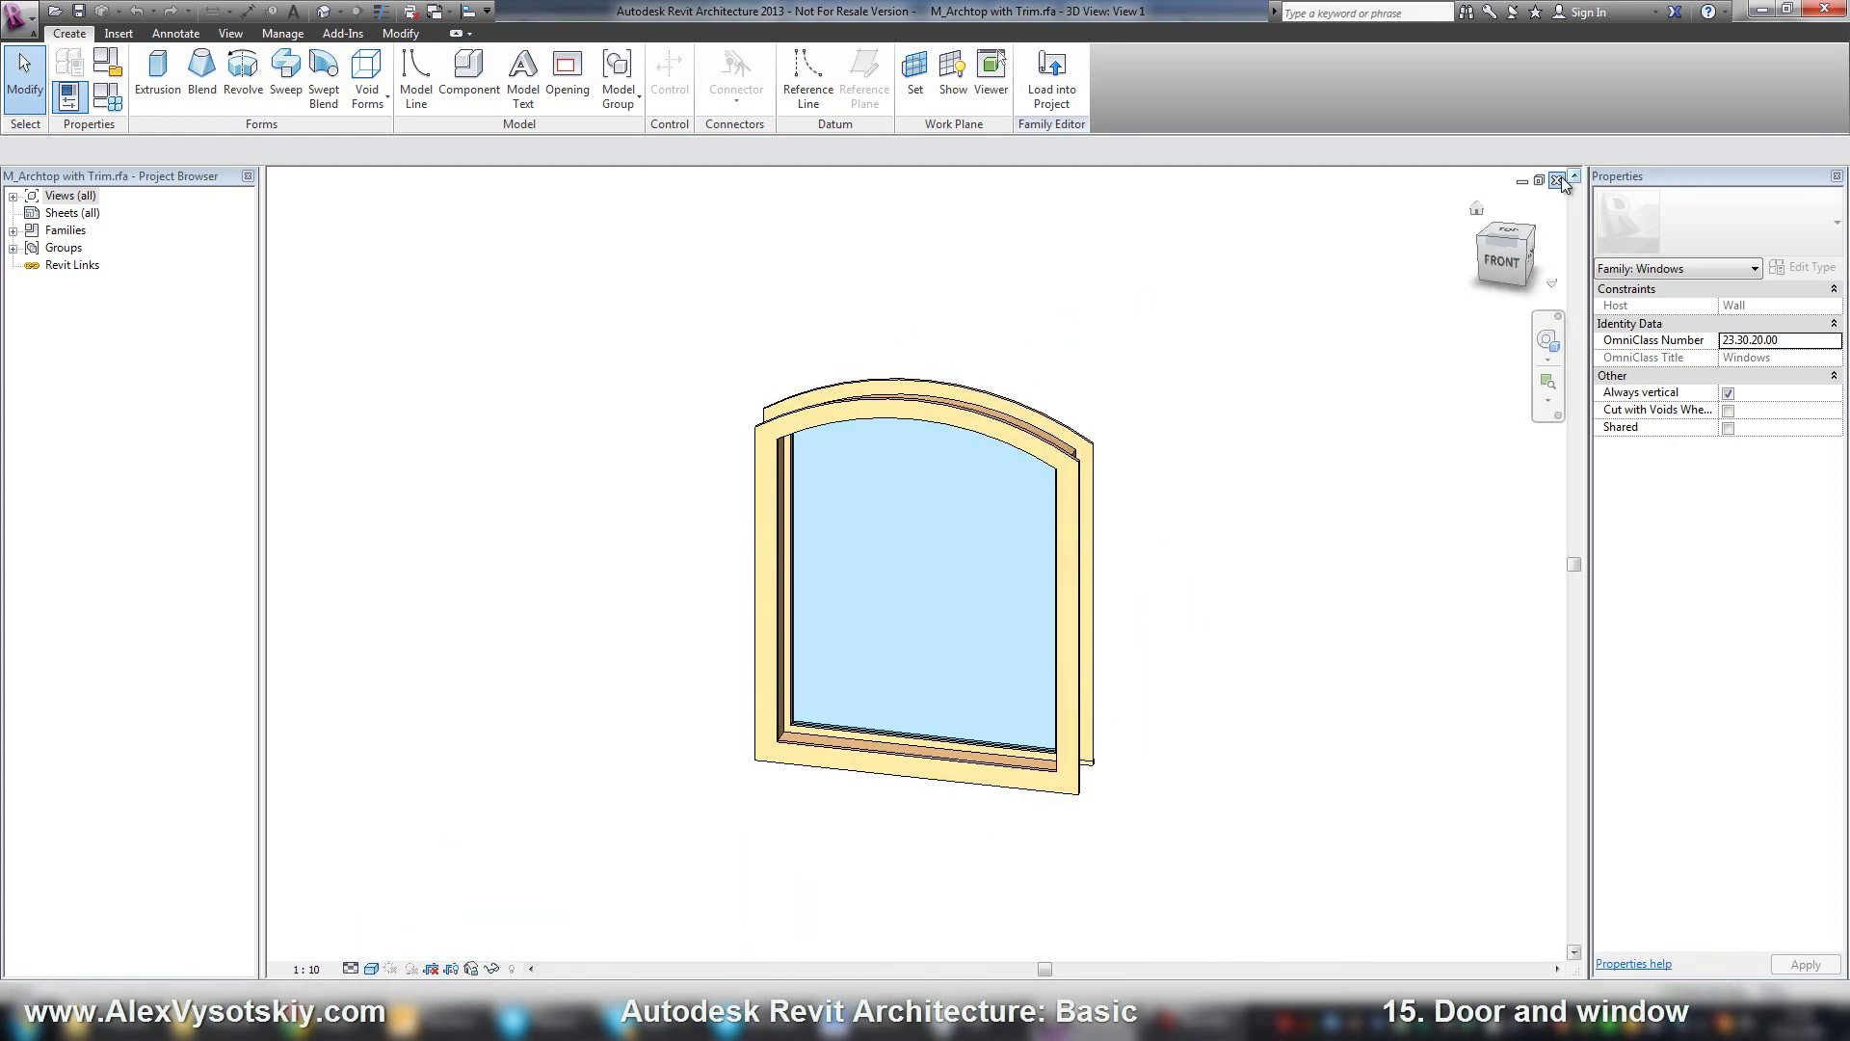